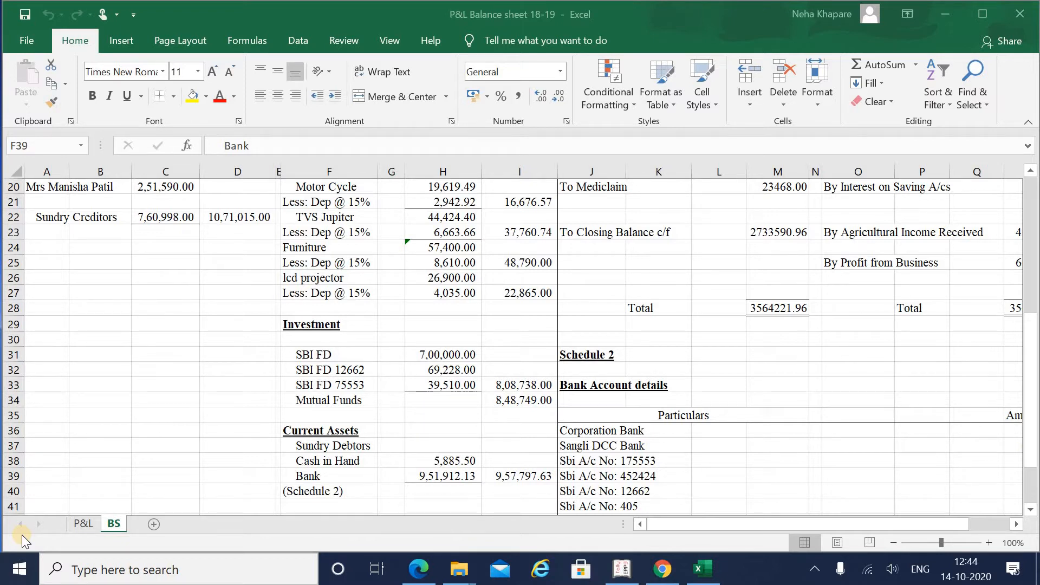
Step: In Excel, trace the Bank total 9,51,912.13 to the Schedule 2 bank amounts, starting at Corporation Bank
click(307, 541)
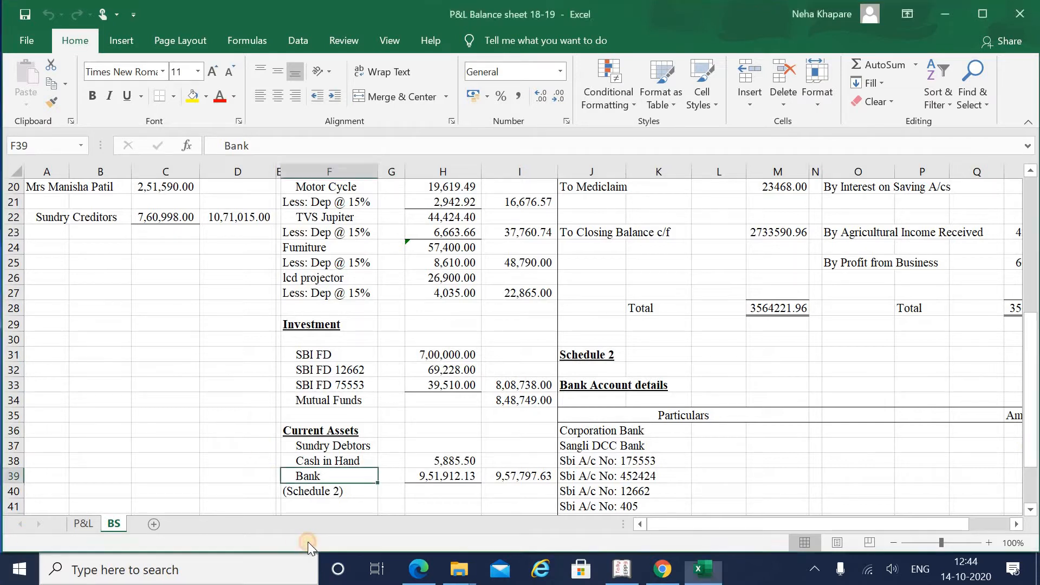
click(409, 475)
key(Down)
key(Down)
key(Down)
key(Down)
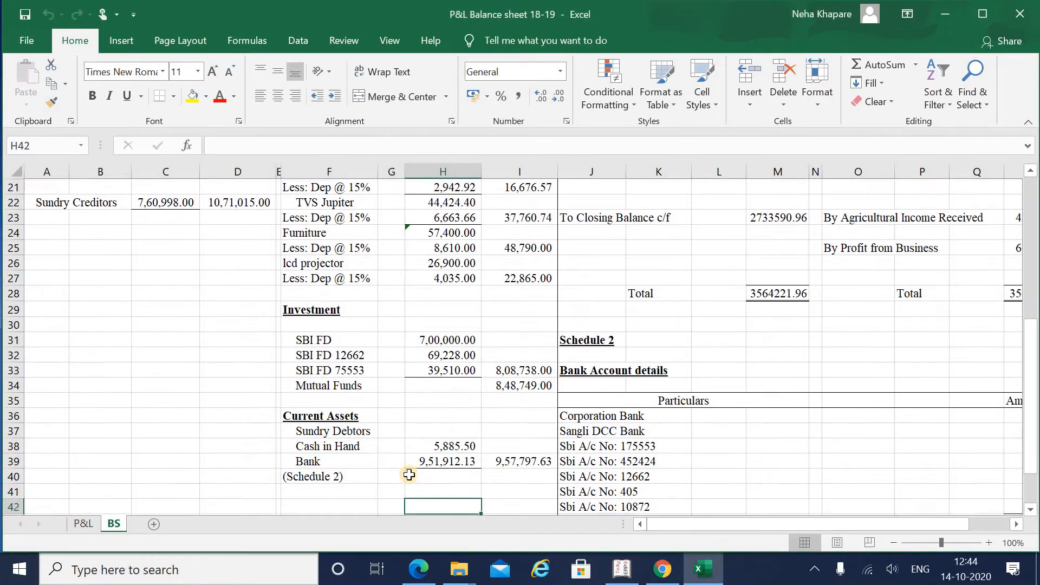
key(Up)
key(Up)
key(Up)
key(Up)
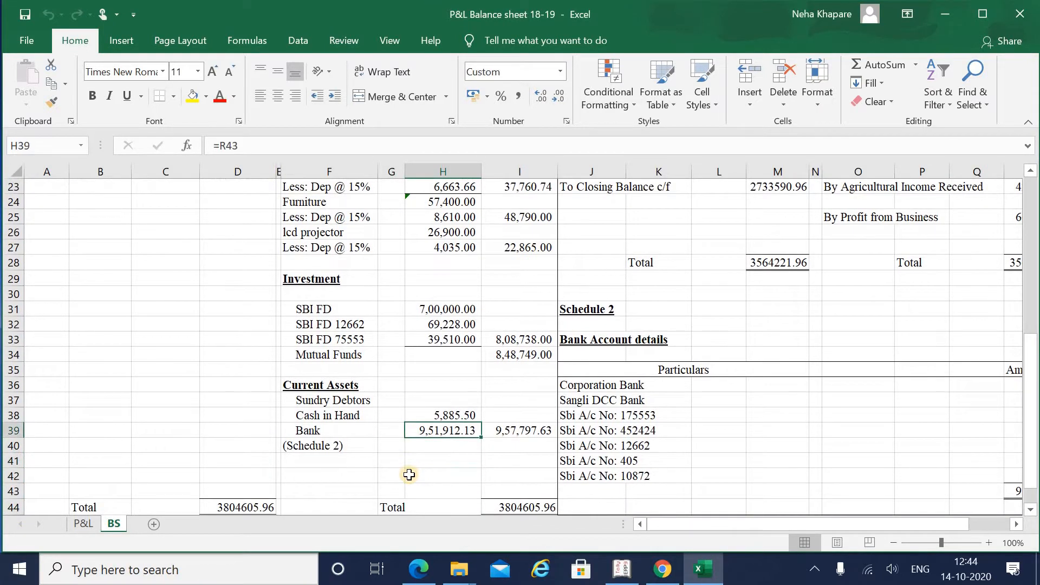
key(Right)
key(Right)
key(Right)
key(Right)
key(Right)
key(Right)
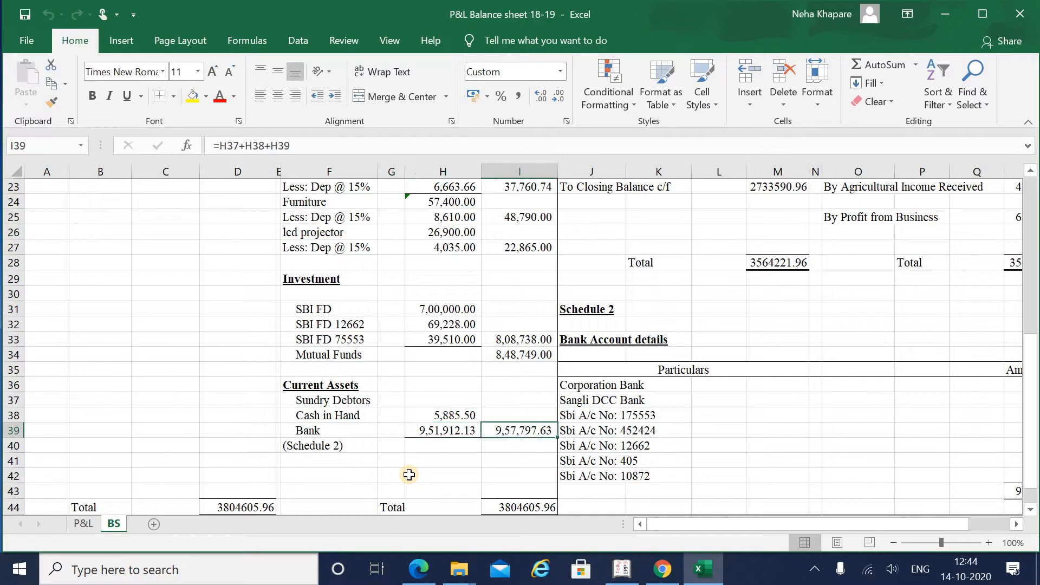
key(Left)
key(Left)
key(Left)
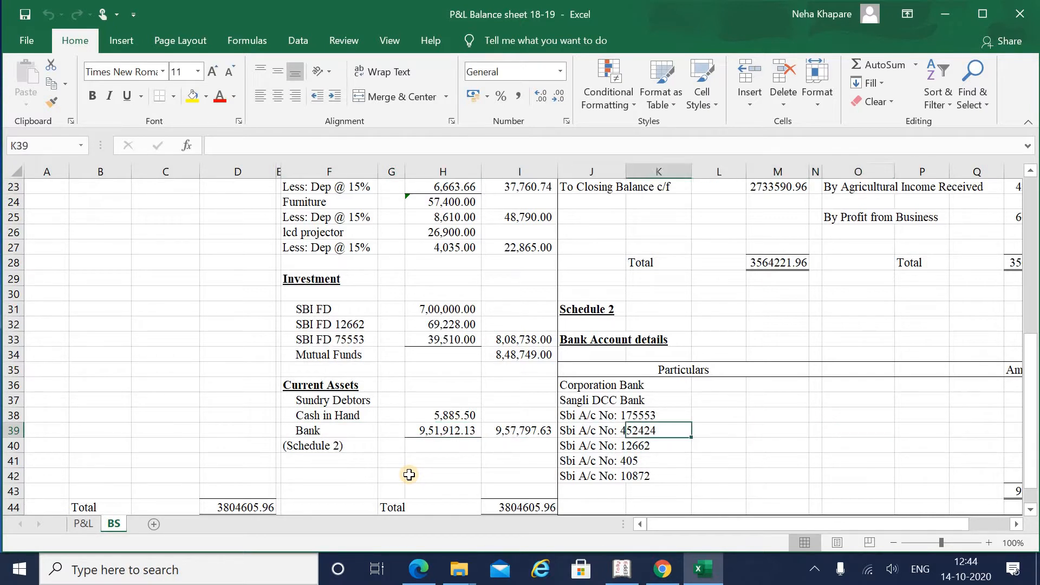
key(Up)
key(Up)
key(Up)
key(Up)
key(Up)
key(Up)
key(Left)
key(Down)
key(Down)
key(Down)
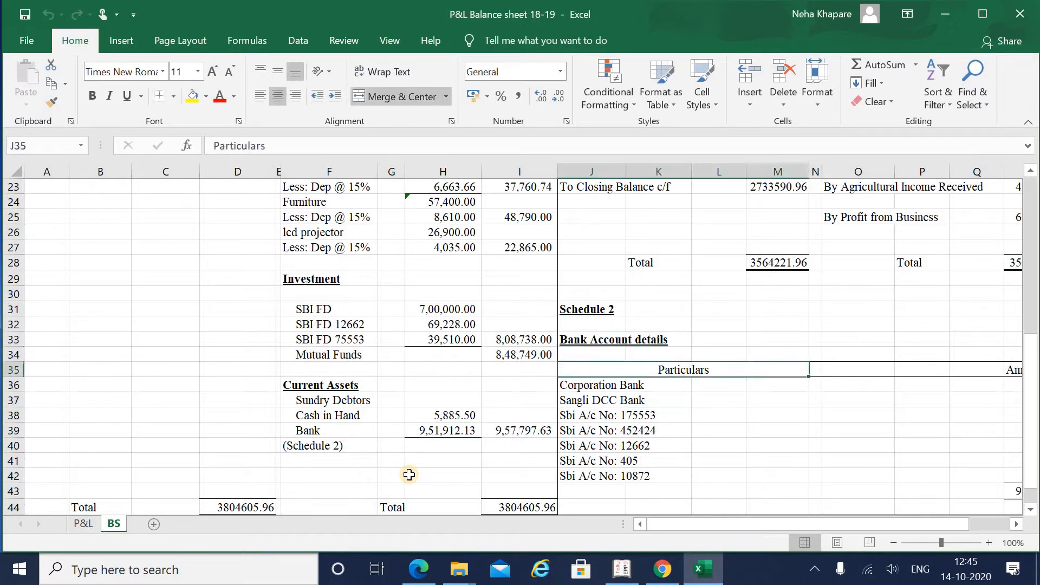
key(Right)
key(Right)
key(Right)
key(Right)
key(Right)
key(Right)
key(Right)
key(Right)
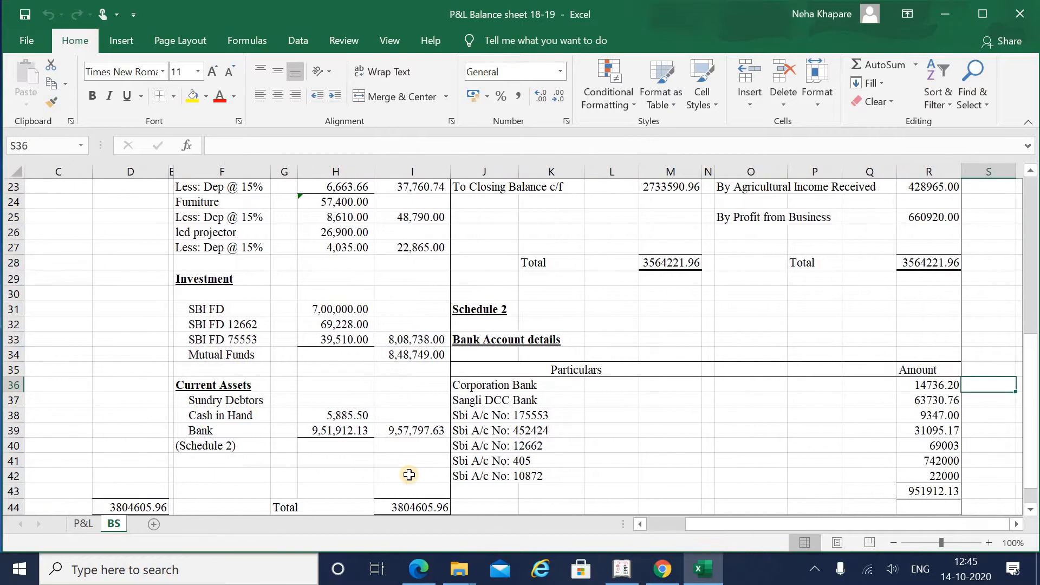
Step: Switch to Tally.ERP 9's Gateway of Tally
key(alt+Tab)
key(alt+Tab)
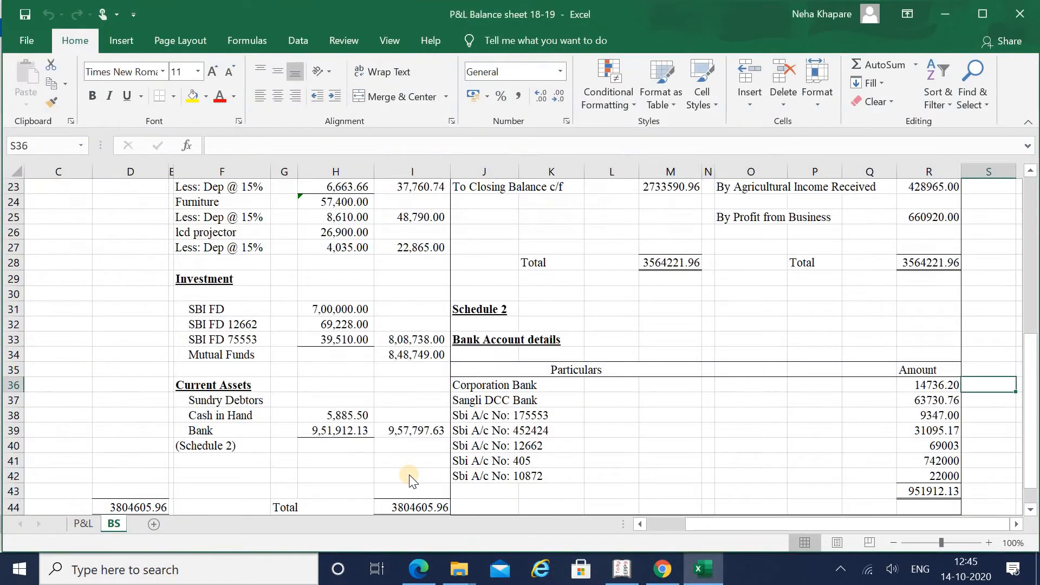
key(alt+Tab)
key(Tab)
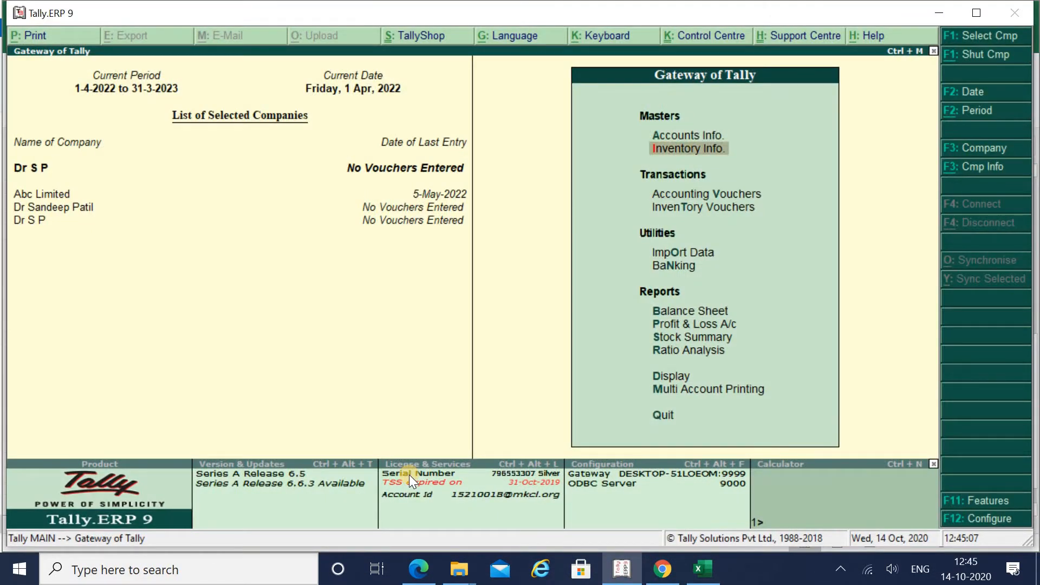
Step: Open Multiple Ledgers creation under Accounts Info with Bank Accounts as the Under Group
key(a)
key(Down)
key(Return)
key(Down)
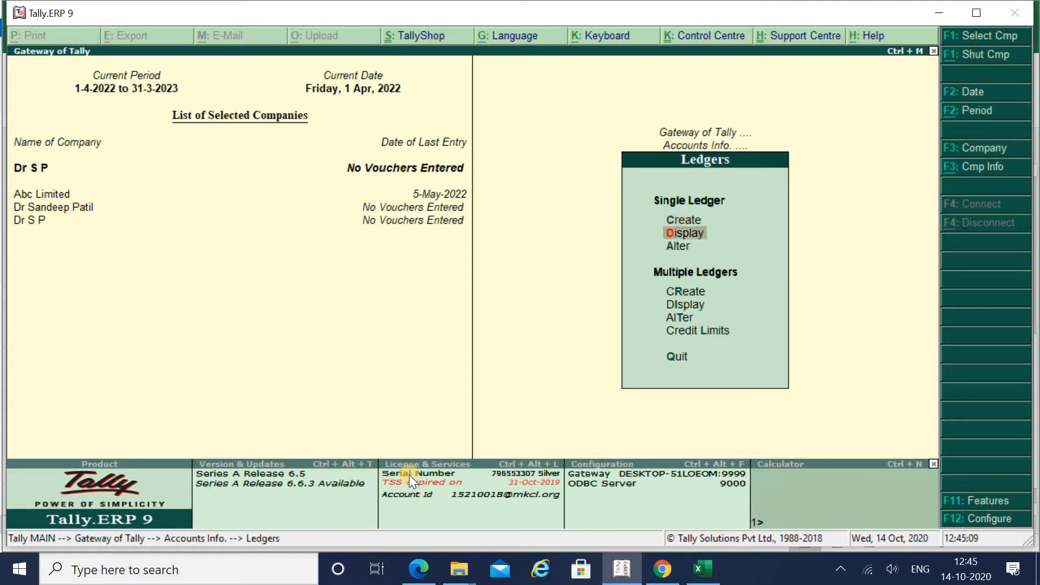
key(Down)
key(Down)
key(Down)
key(Up)
key(Return)
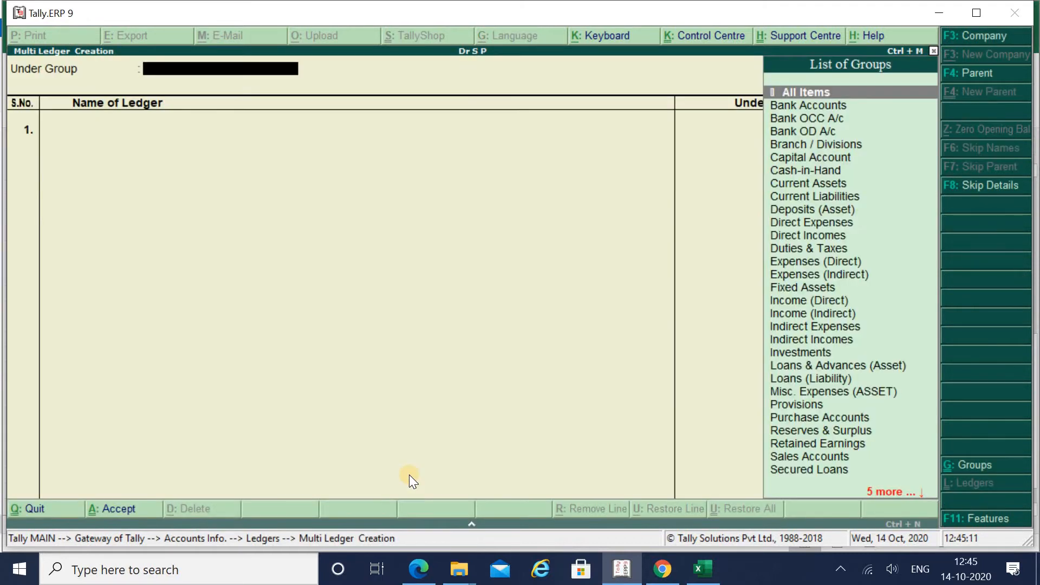
text(ba)
key(Down)
key(Return)
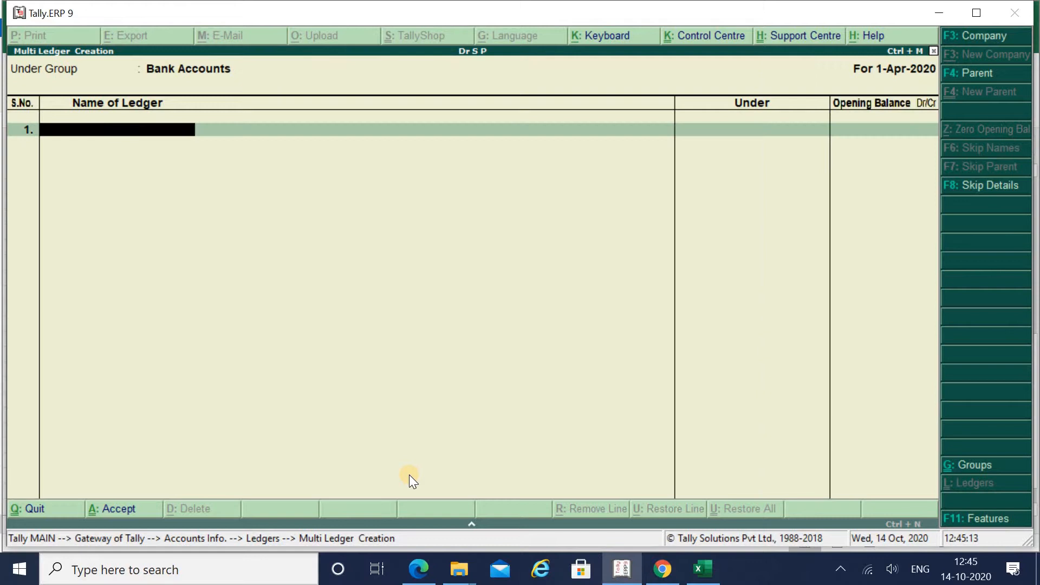
Step: Add a Corporation Bank ledger with a 14,376.20 Dr opening balance, checked against Excel
key(alt+Tab)
key(alt+Tab)
text(Corporation Bank)
key(Return)
key(Return)
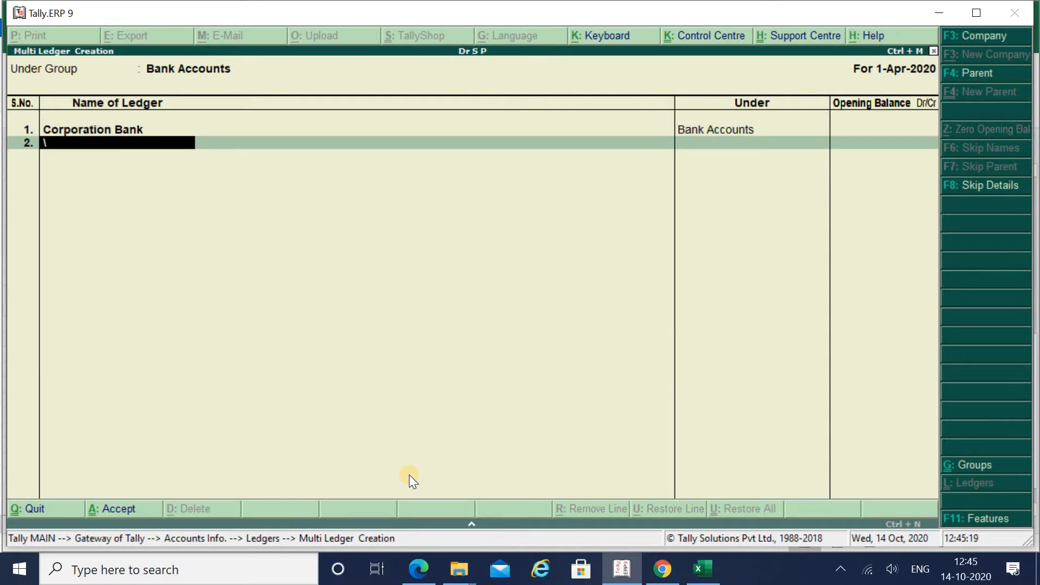
key(BackSpace)
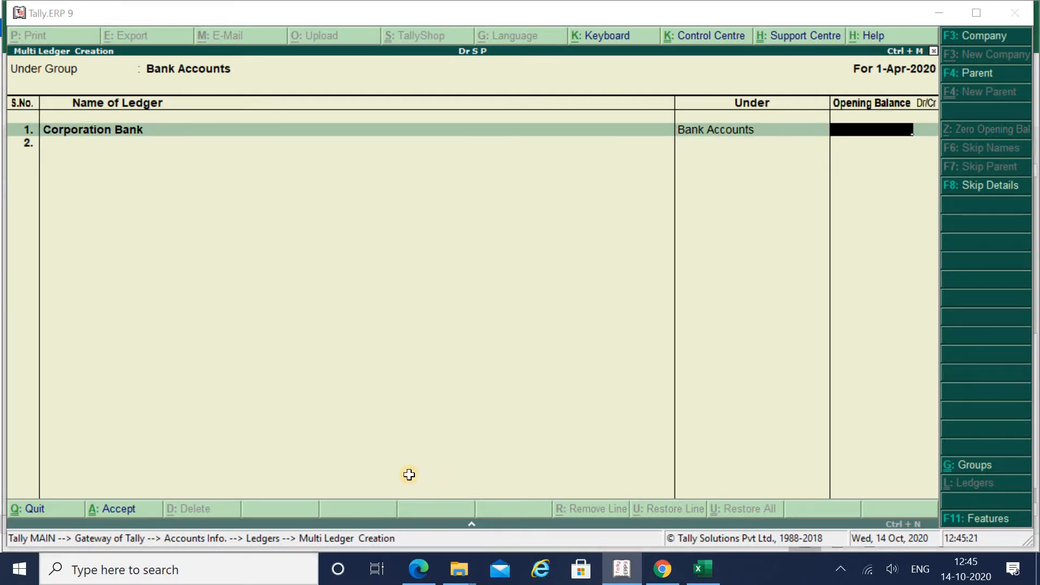
key(alt+Tab)
key(alt+Tab)
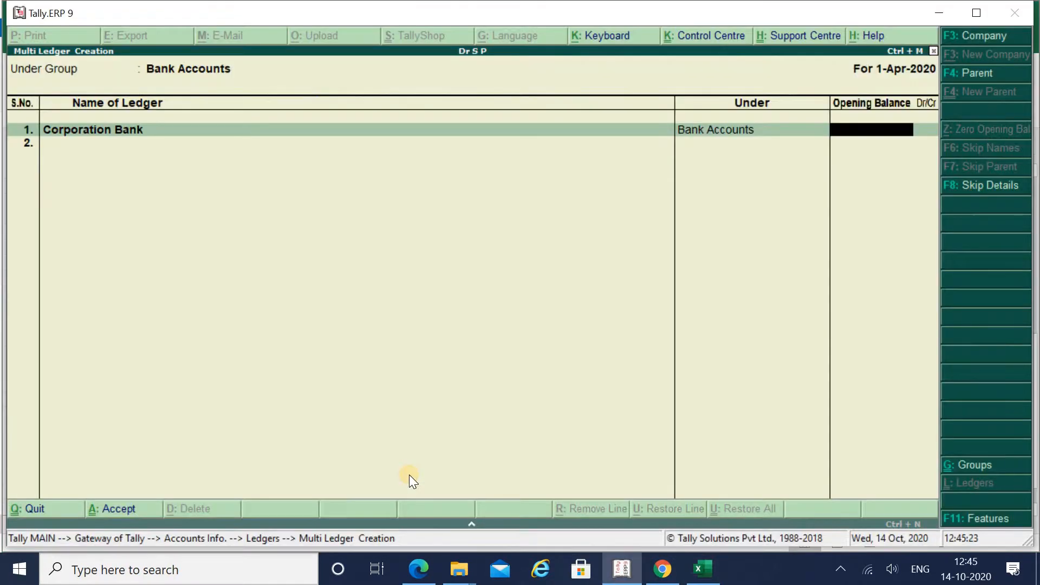
text(14376.)
key(alt+Tab)
key(alt+Tab)
text(20)
key(Return)
key(Return)
key(alt+Tab)
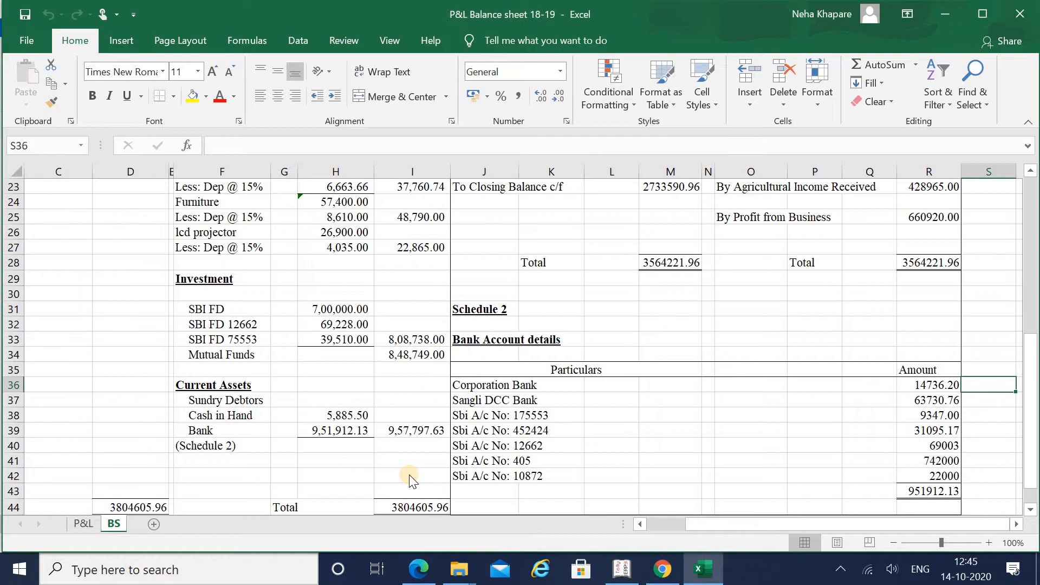
Step: Add the Sangli DCC Bank ledger with a 63,730.76 Dr opening balance read from Excel
key(alt+Tab)
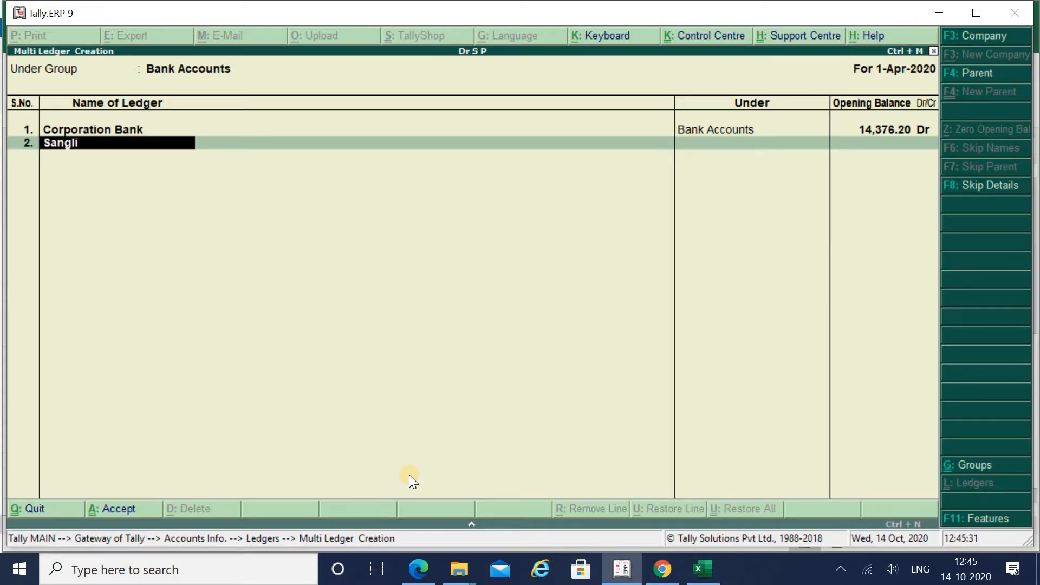
key(Return)
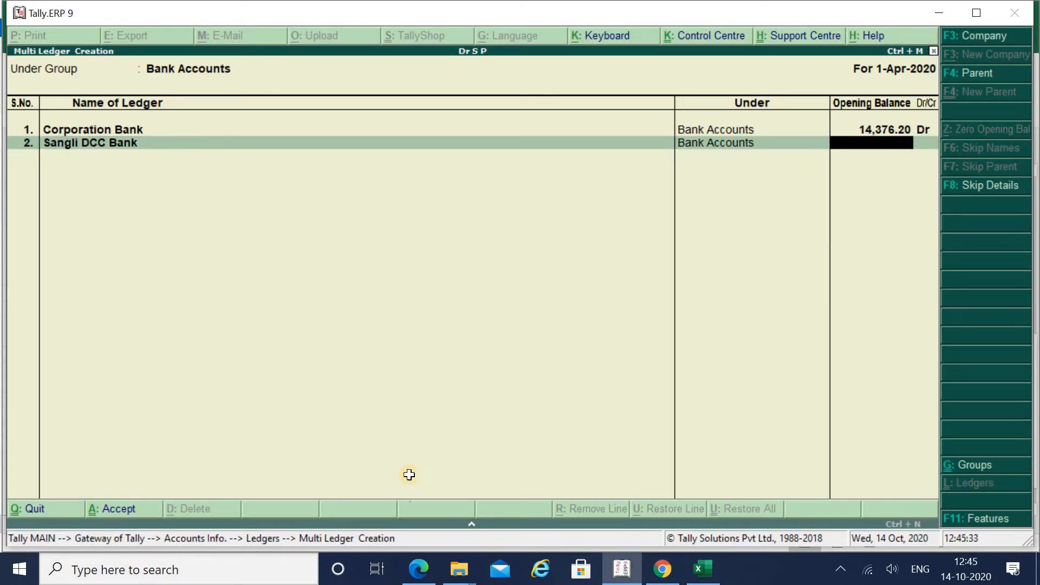
key(alt+Tab)
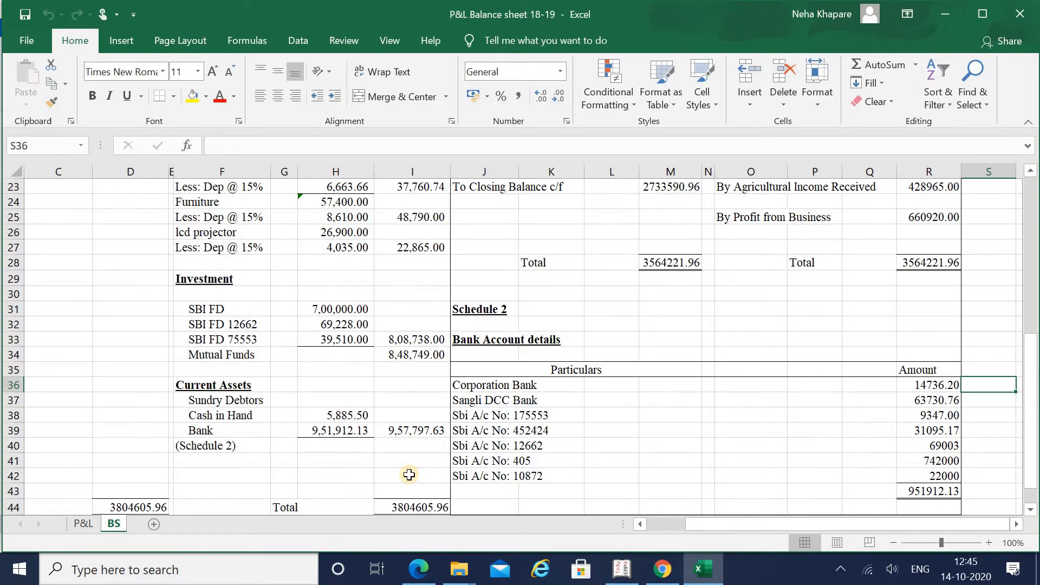
key(alt+Tab)
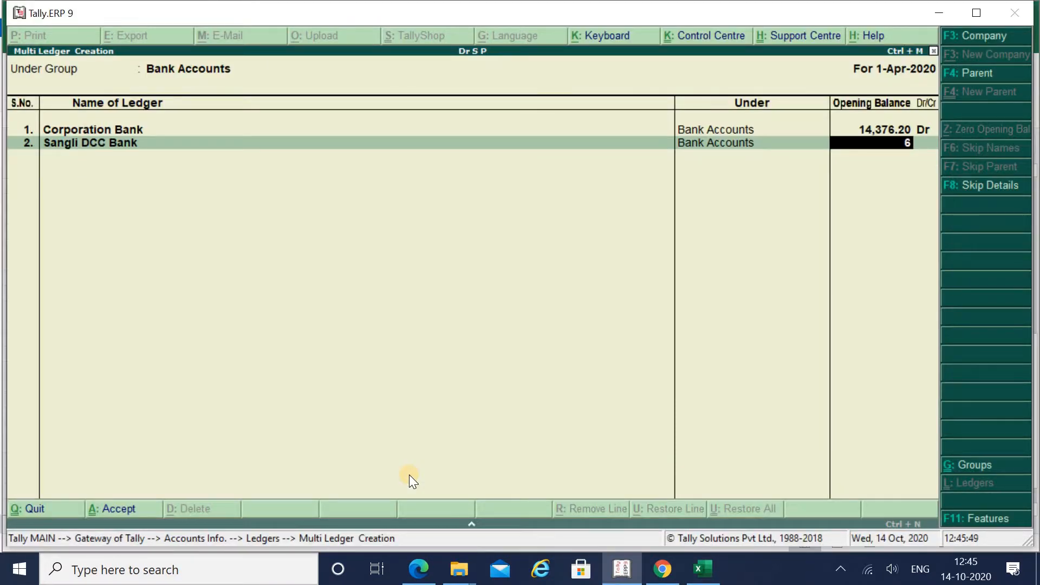
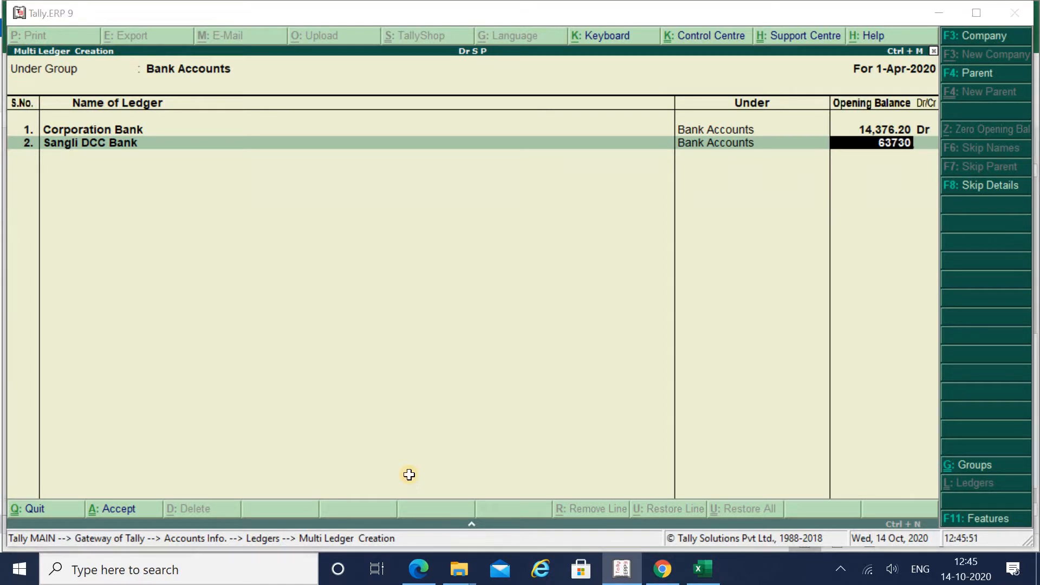
key(alt+Tab)
key(alt+Tab)
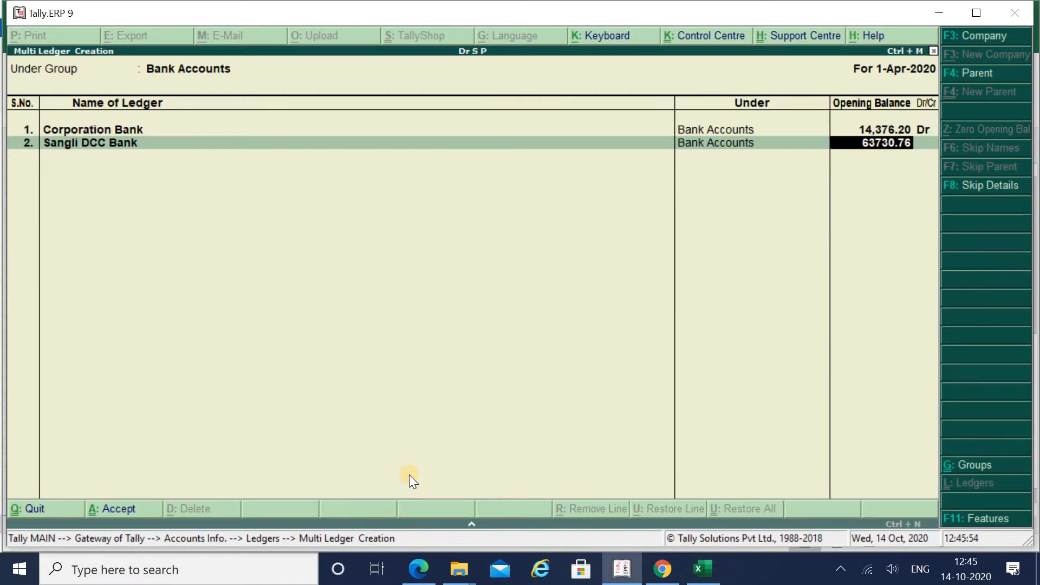
key(Return)
key(Return)
key(alt+Tab)
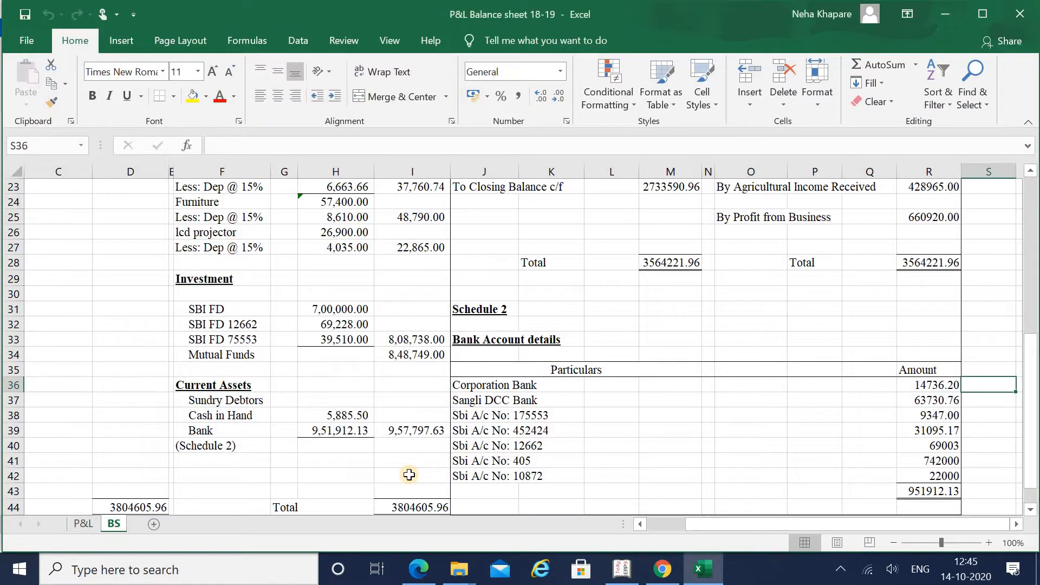
key(alt+Tab)
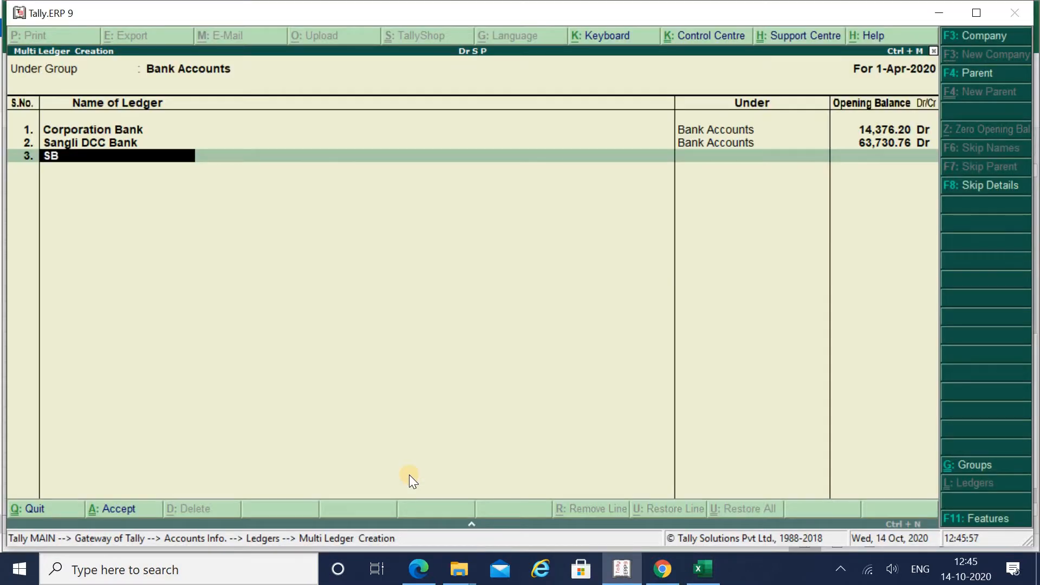
key(alt+Tab)
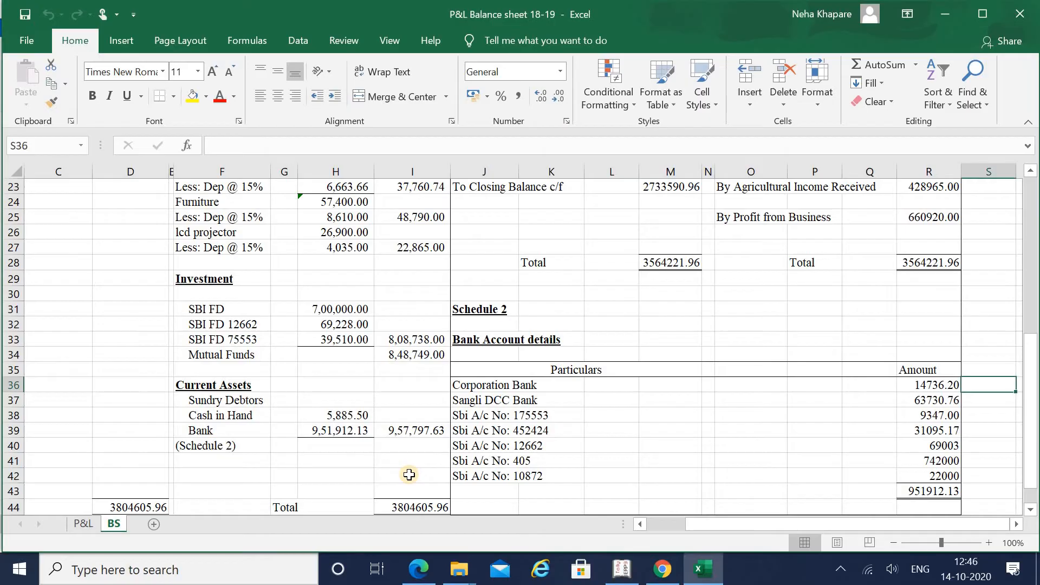
key(alt+Tab)
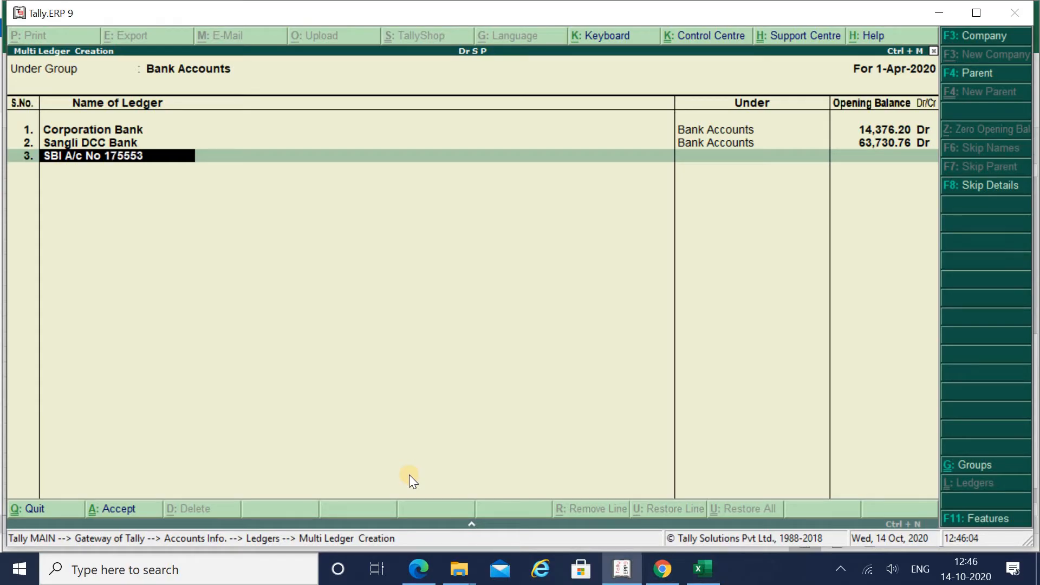
key(Return)
key(alt+Tab)
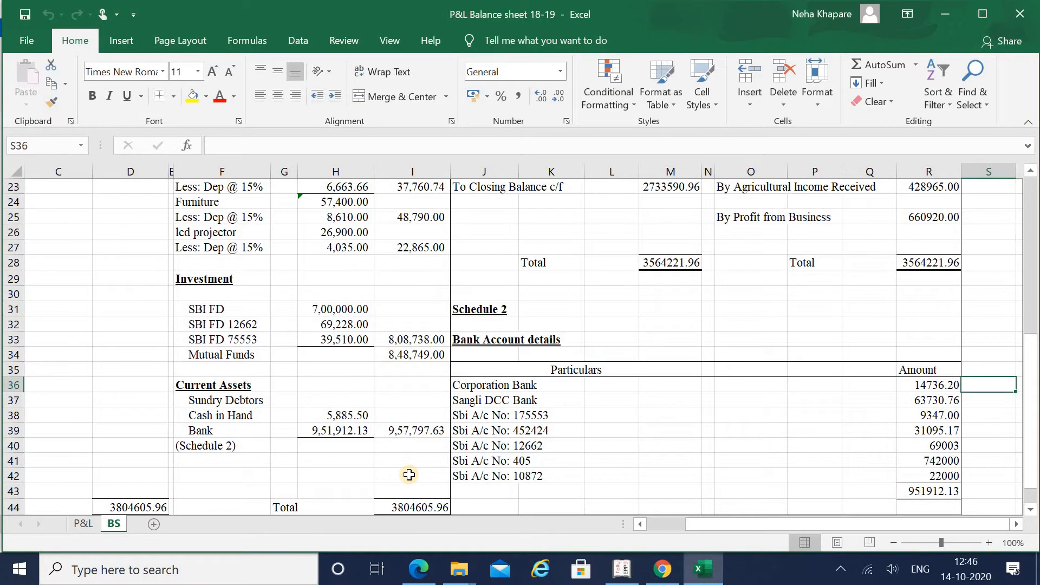
key(alt+Tab)
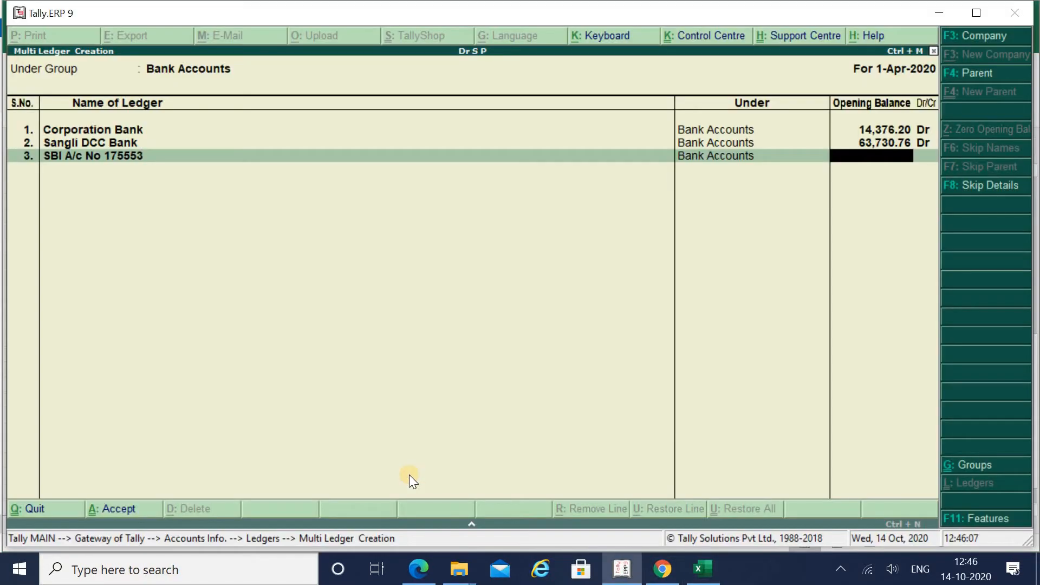
key(Return)
key(Return)
key(alt+Tab)
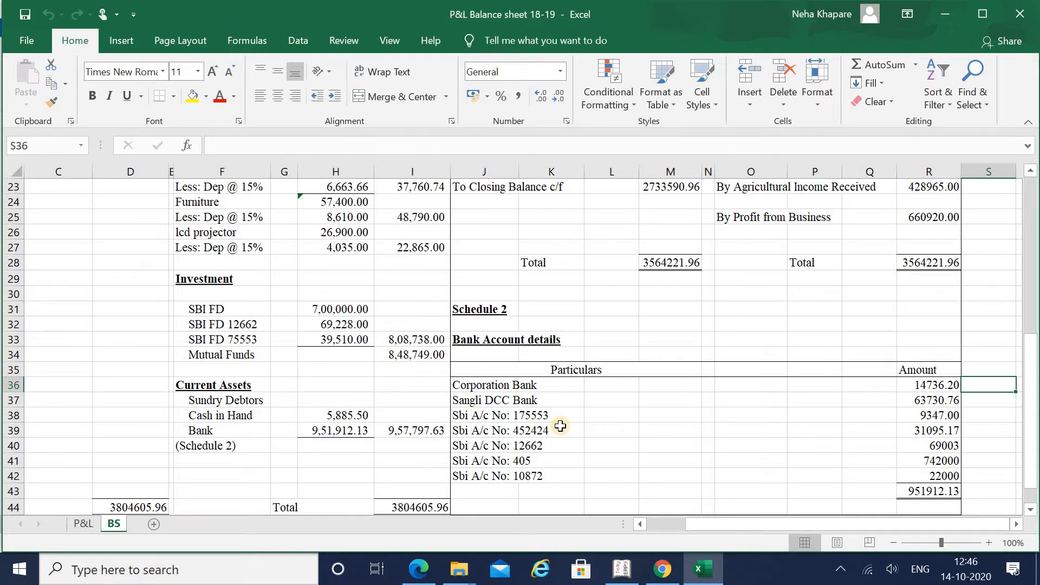
key(alt+Tab)
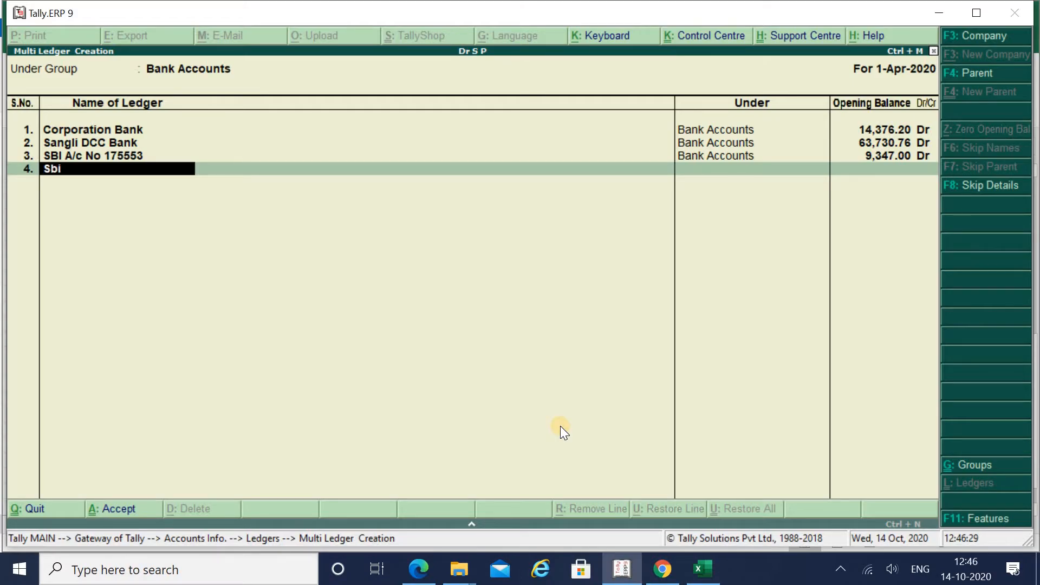
key(BackSpace)
key(BackSpace)
key(alt+Tab)
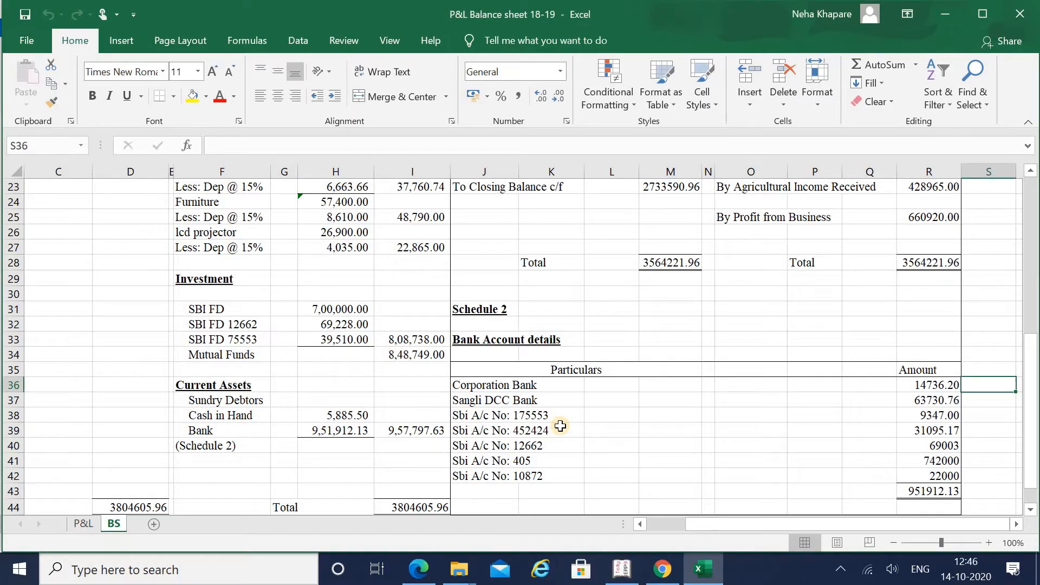
key(alt+Tab)
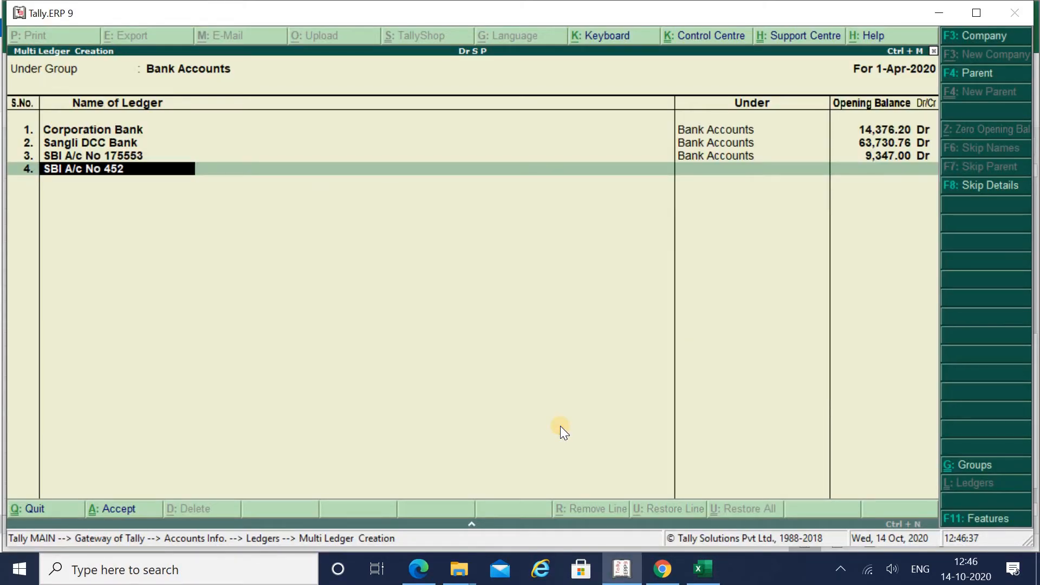
key(Return)
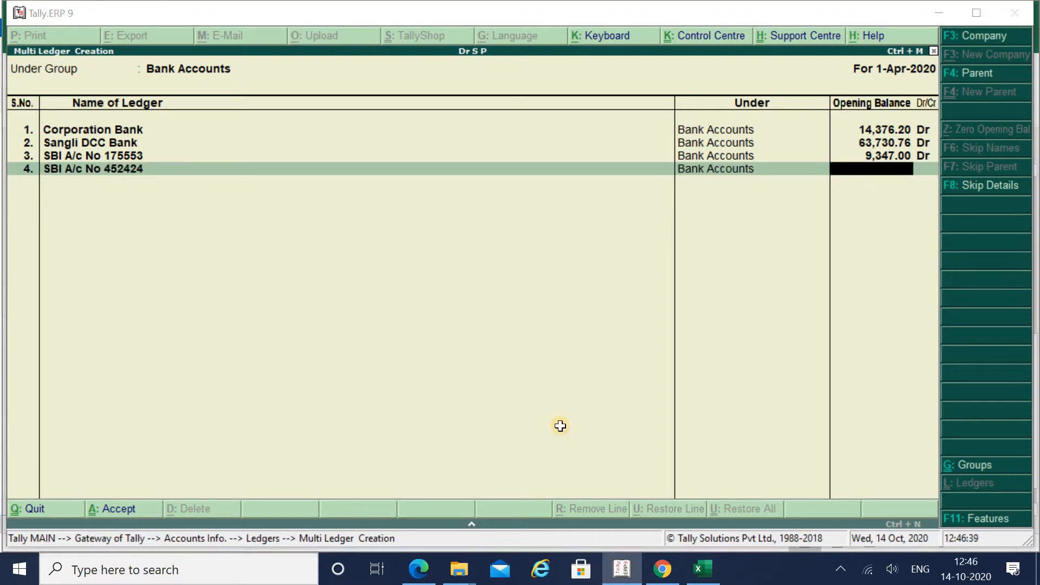
key(alt+Tab)
key(Down)
key(Down)
key(Down)
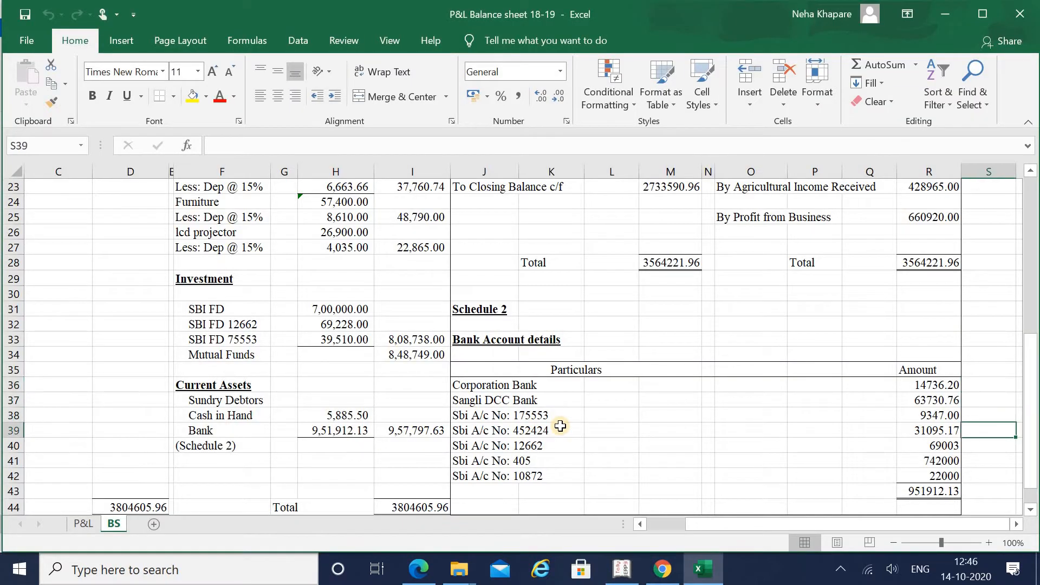
key(Left)
key(alt+Tab)
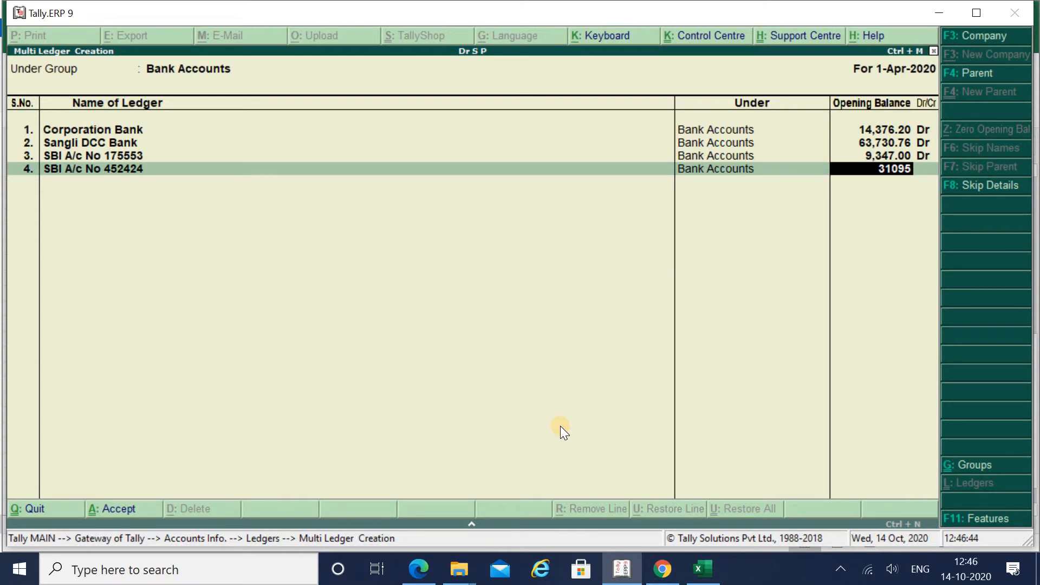
key(alt+Tab)
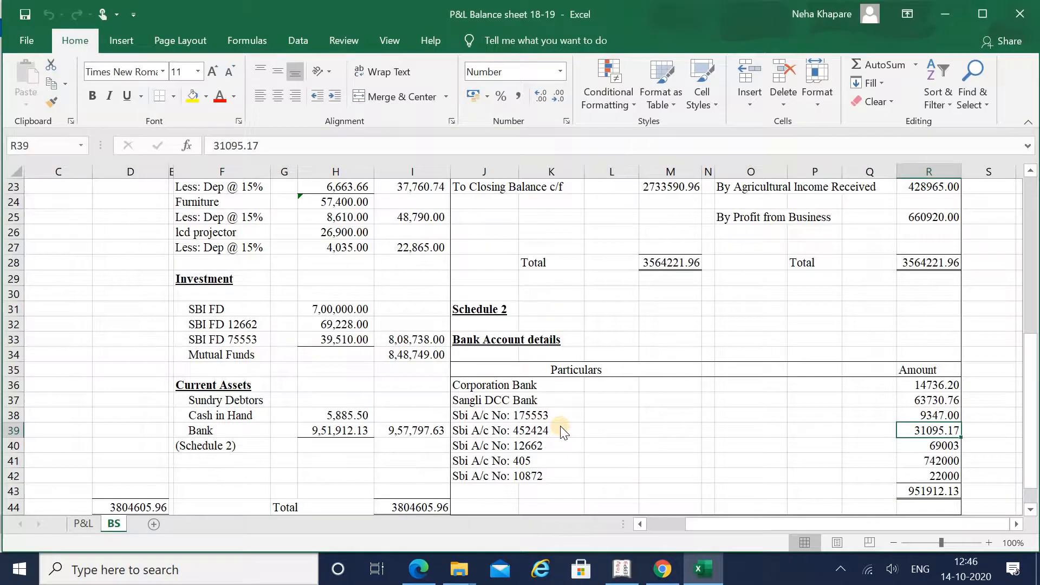
key(alt+Tab)
key(Return)
key(Return)
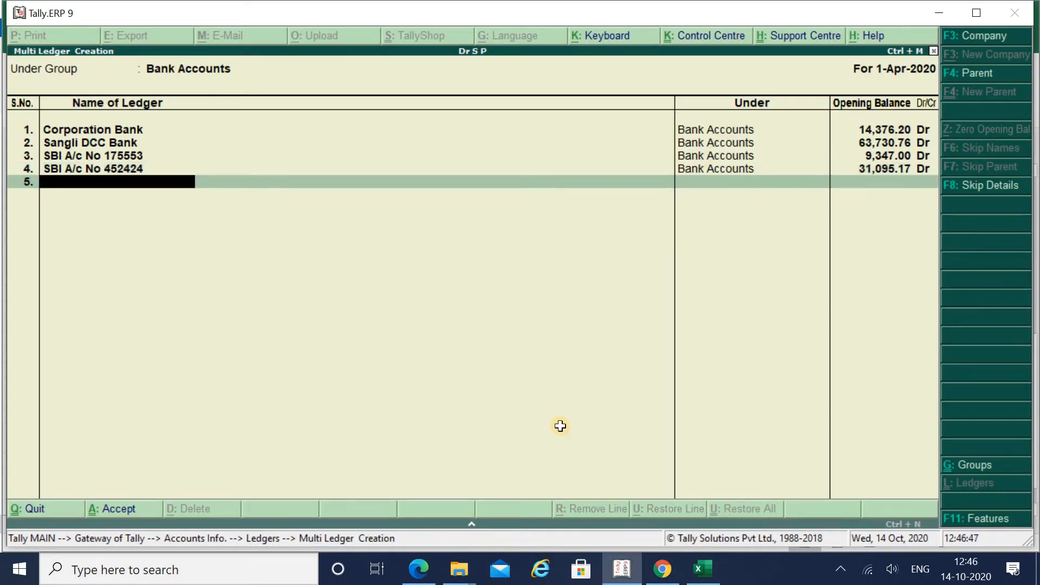
key(alt+Tab)
key(Down)
key(Left)
key(Left)
key(Left)
key(Left)
key(Left)
key(Left)
key(Left)
key(Left)
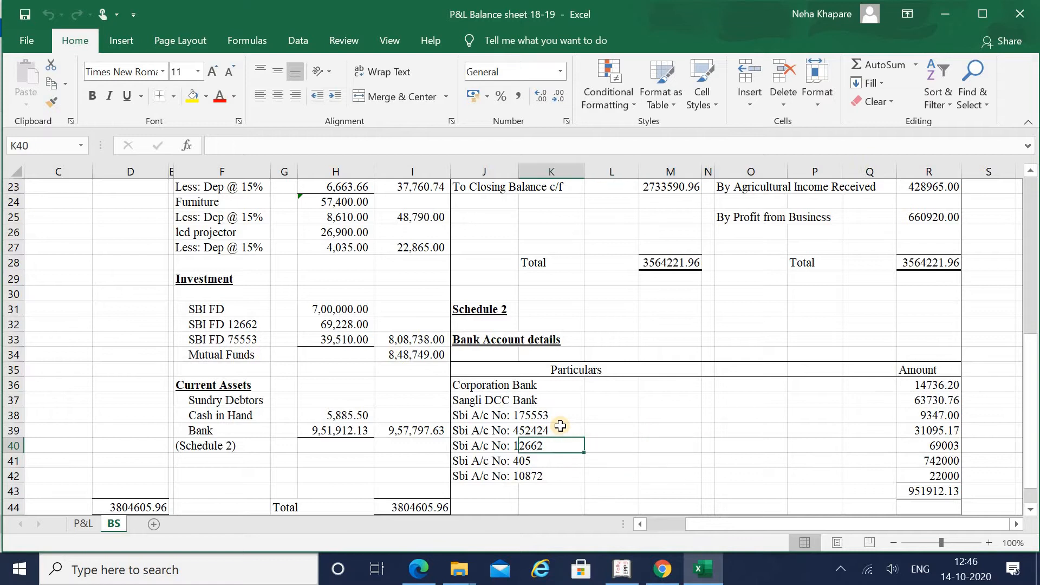
key(alt+Tab)
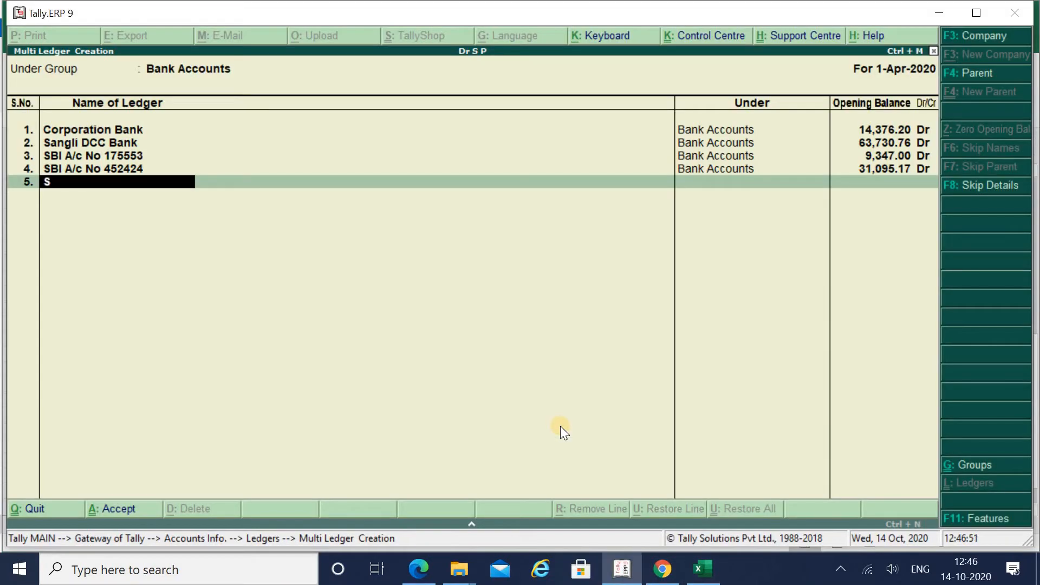
key(alt+Tab)
key(alt+Tab)
key(Return)
key(alt+Tab)
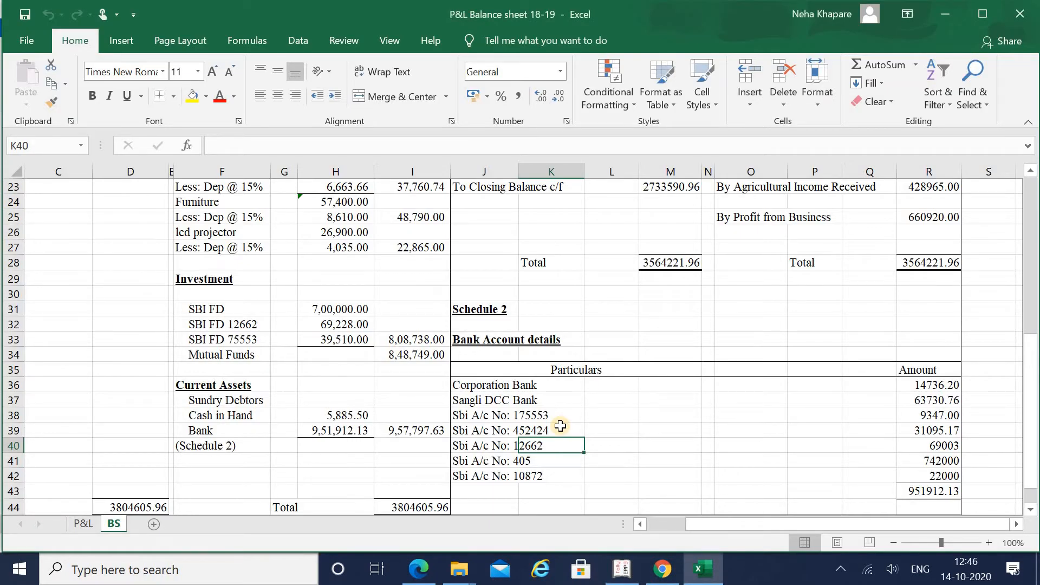
key(alt+Tab)
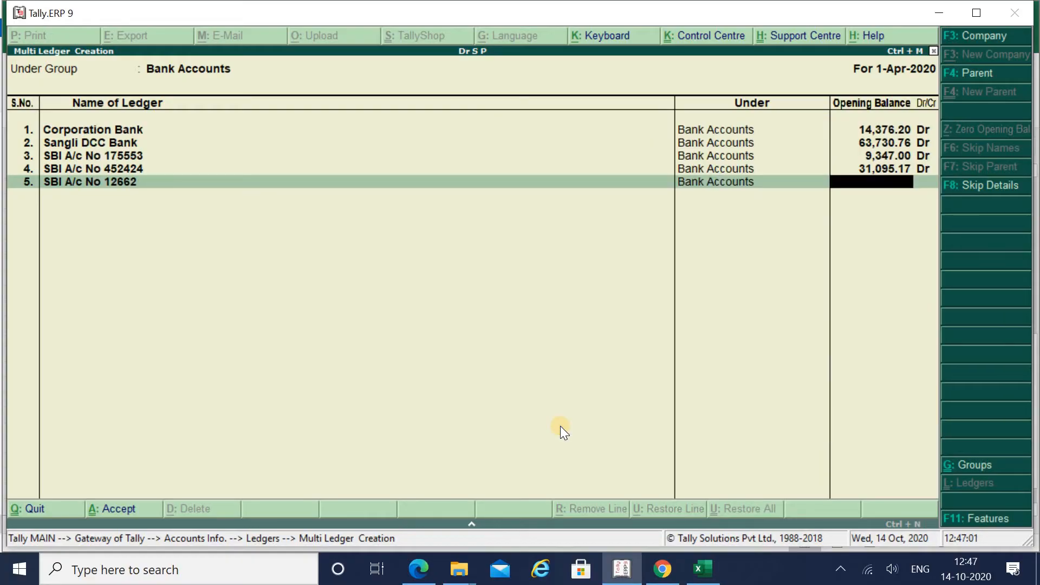
key(Return)
key(Return)
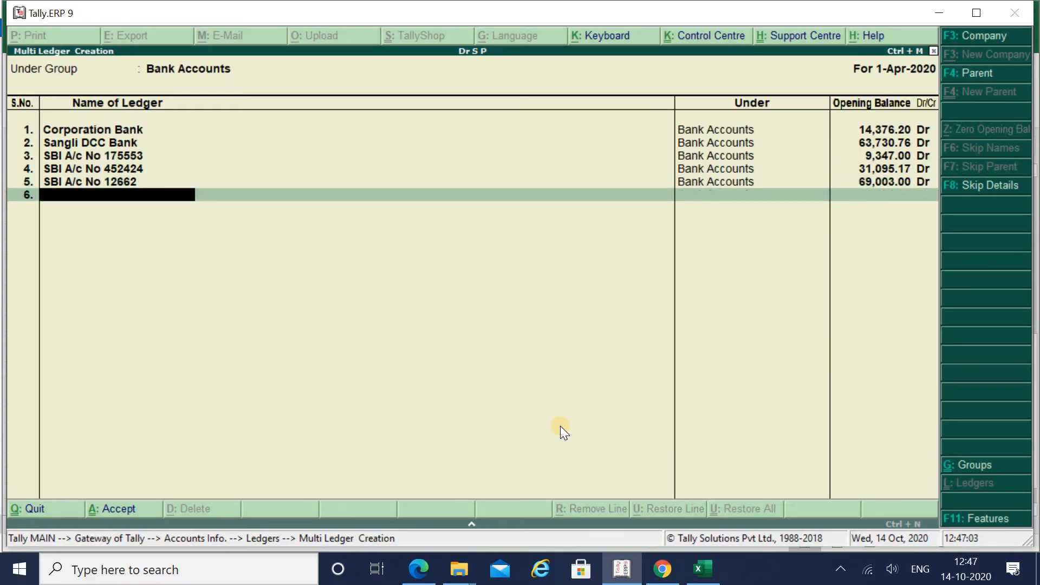
Step: Add the SBI A/c No 405 ledger with a 7,42,000.00 Dr opening balance
key(alt+Tab)
key(alt+Tab)
text(SBI A/c No)
key(alt+Tab)
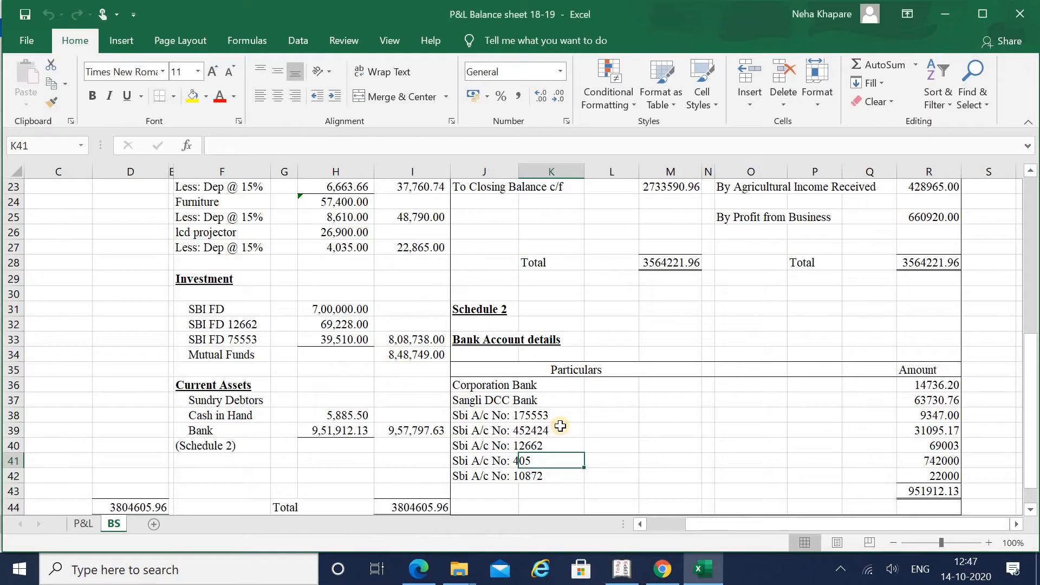
key(alt+Tab)
text(405)
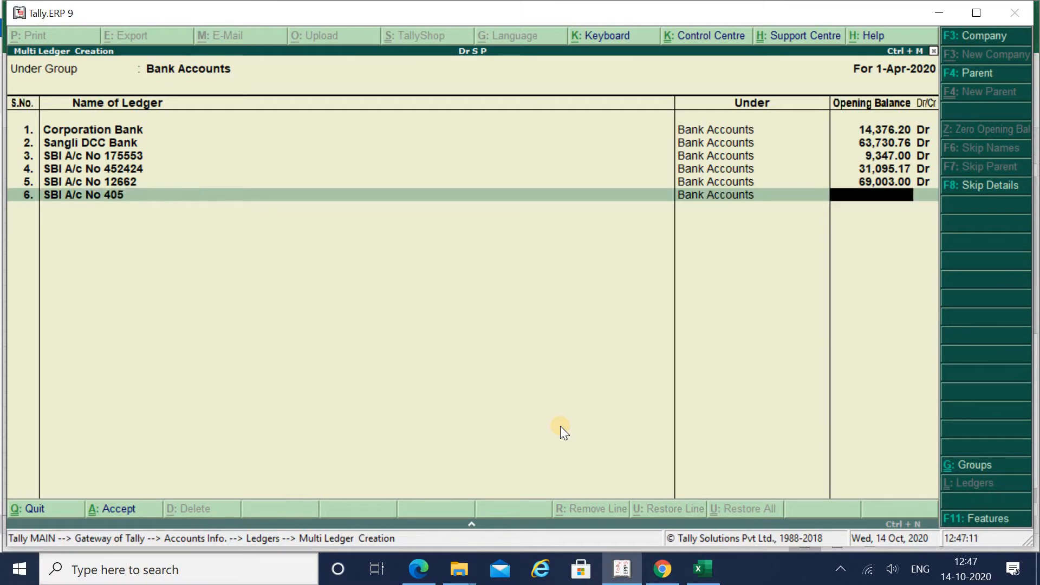
key(alt+Tab)
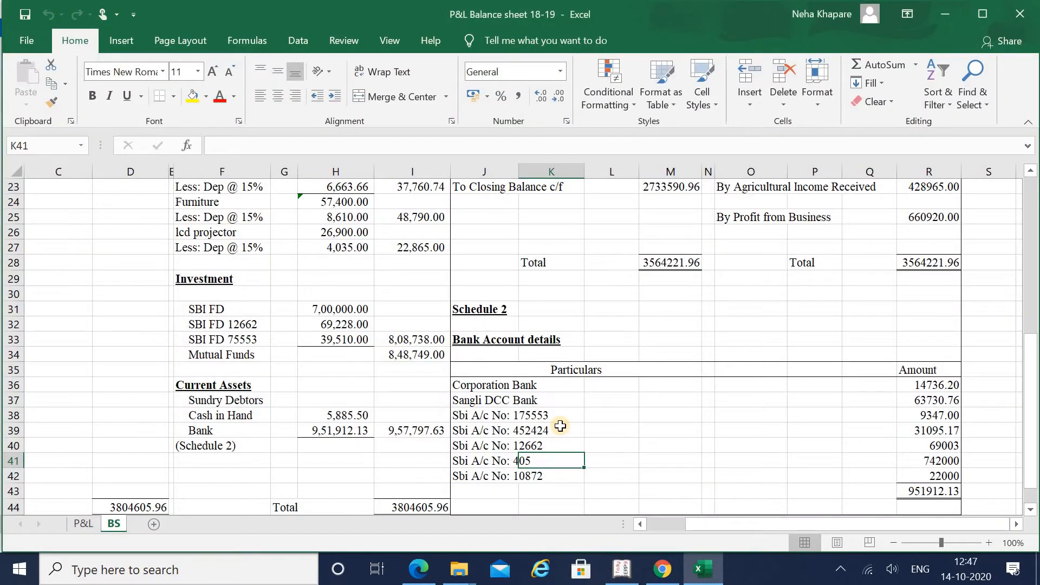
key(alt+Tab)
text(7)
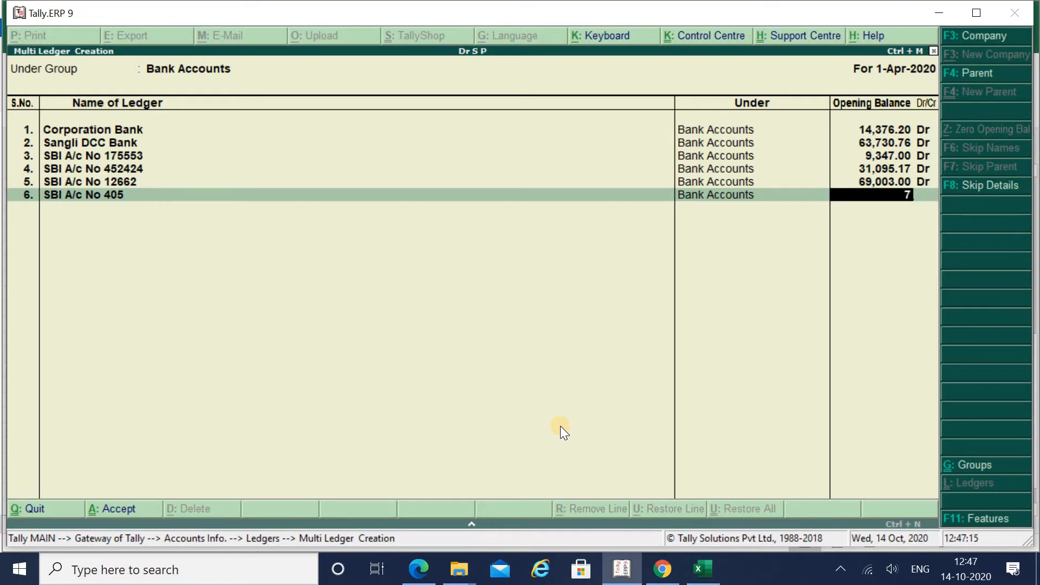
text(42000)
key(Return)
key(alt+Tab)
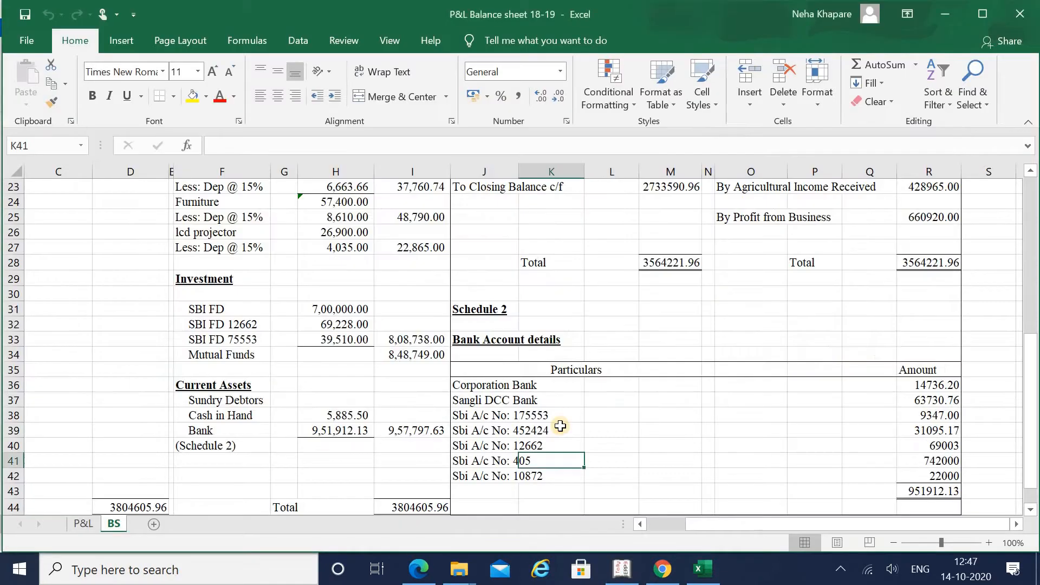
key(alt+Tab)
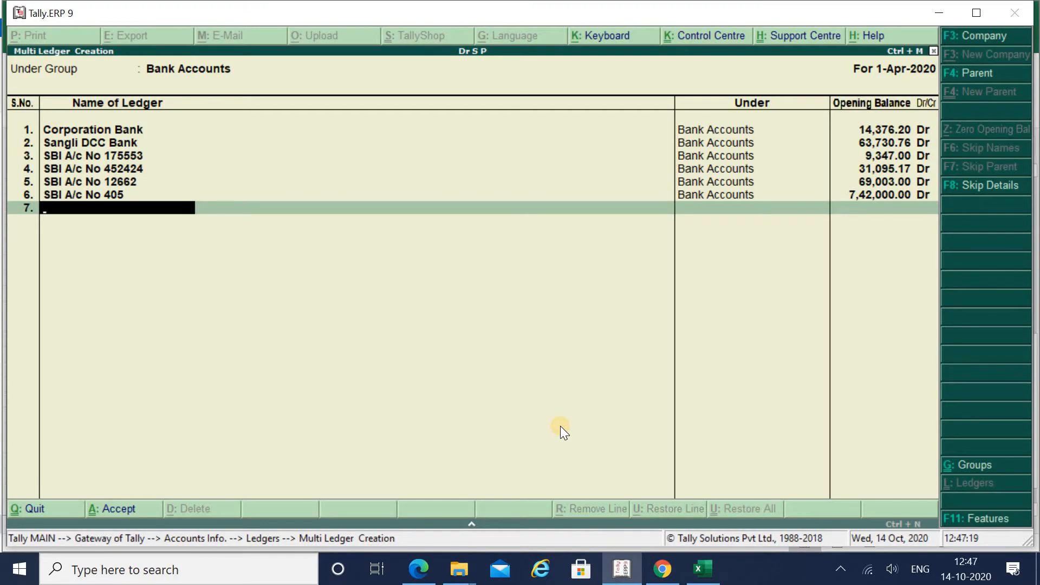
text(SBI A/c No)
key(alt+Tab)
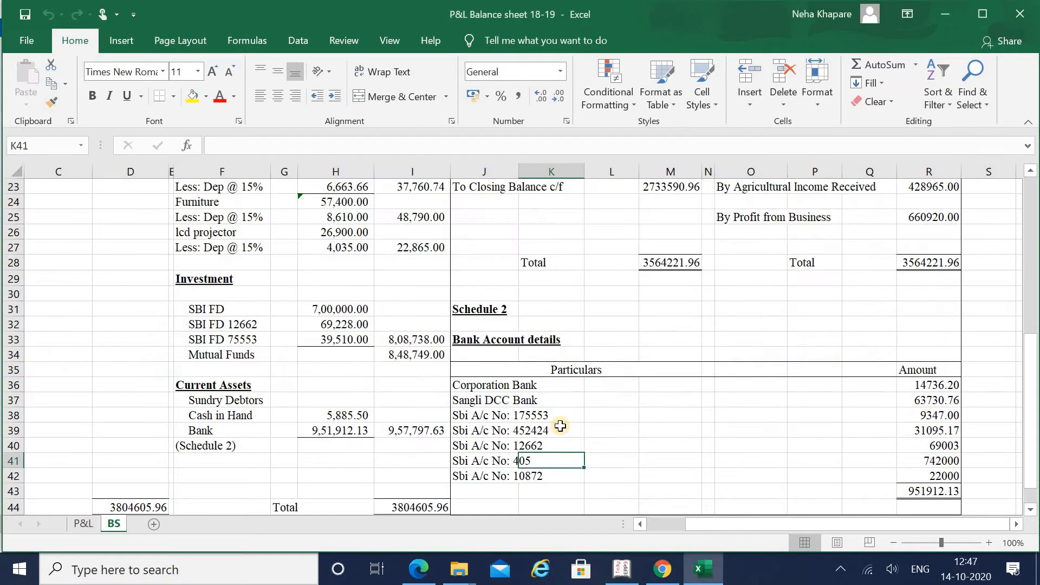
key(alt+Tab)
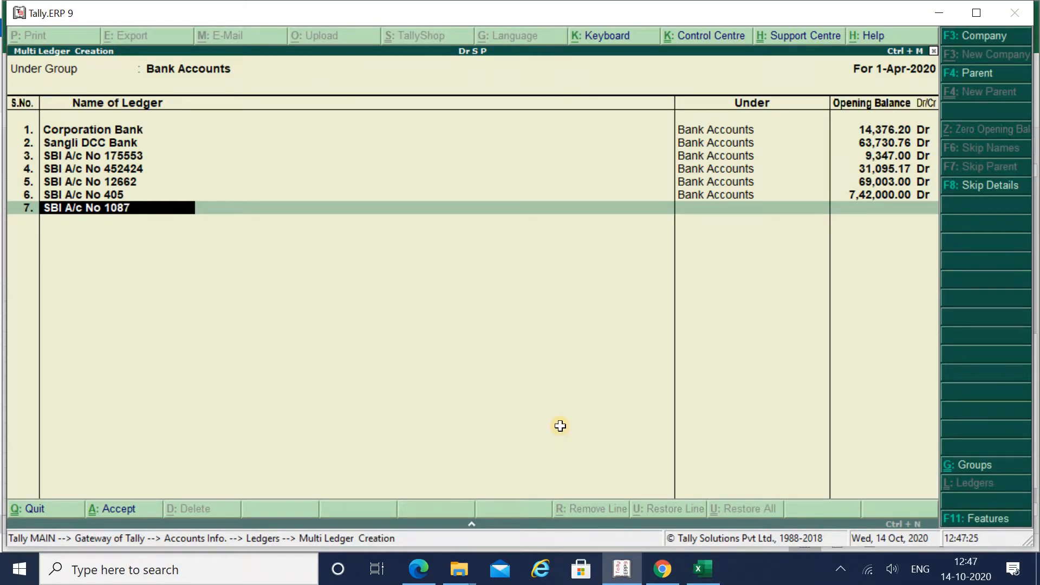
key(alt+Tab)
key(alt+Tab)
key(Return)
text(22000)
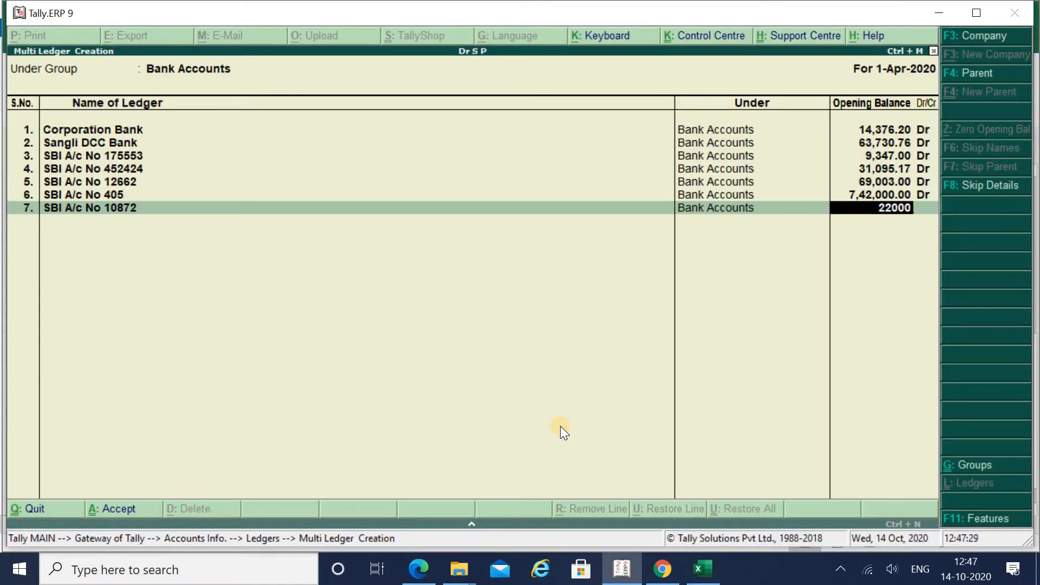
key(Return)
key(alt+Tab)
key(alt+Tab)
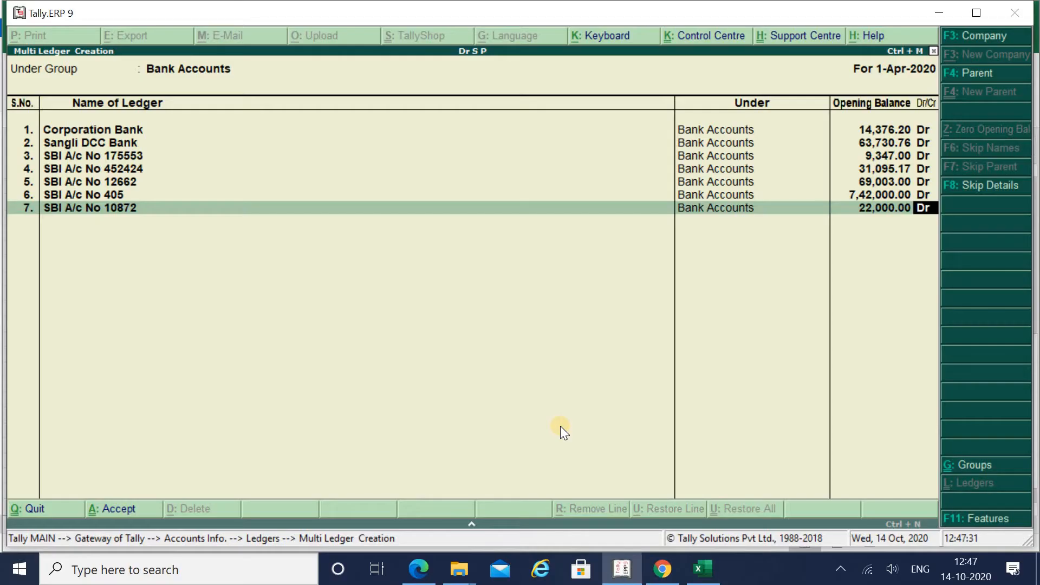
key(Return)
key(Return)
key(Return)
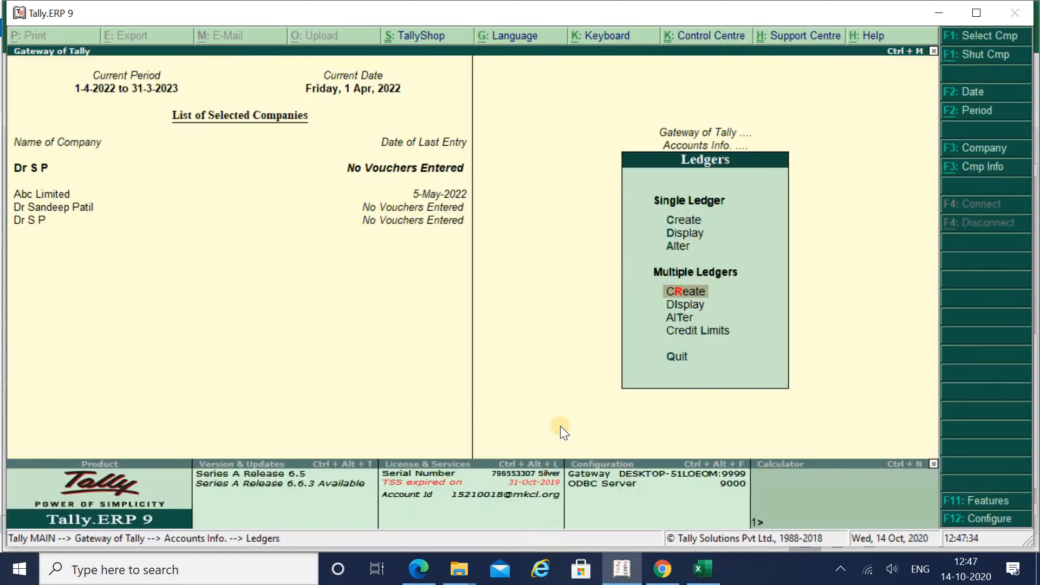
Step: Browse the Excel balance sheet from the asset entries up to the Current liabilities heading
key(alt+Tab)
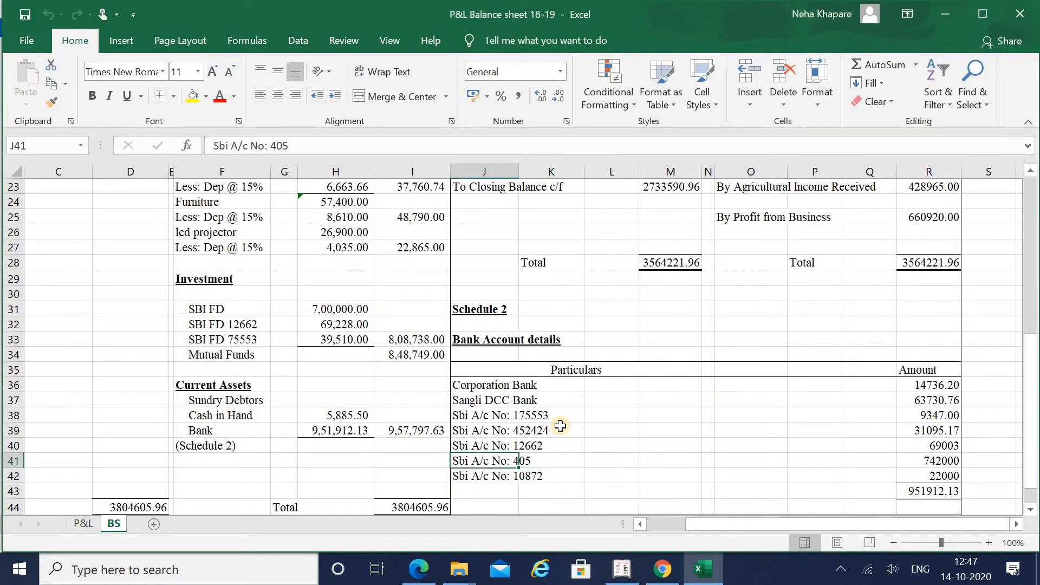
key(Left)
key(Left)
key(Left)
key(Up)
key(Up)
key(Up)
key(Left)
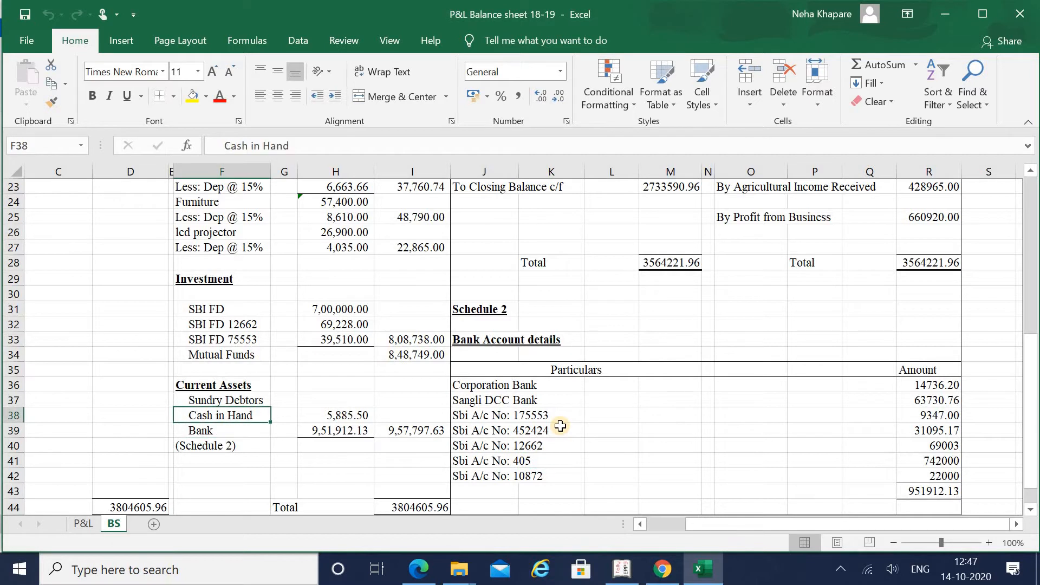
key(Down)
key(Up)
key(Up)
key(Up)
key(Up)
key(Up)
key(Up)
key(Up)
key(Up)
key(Up)
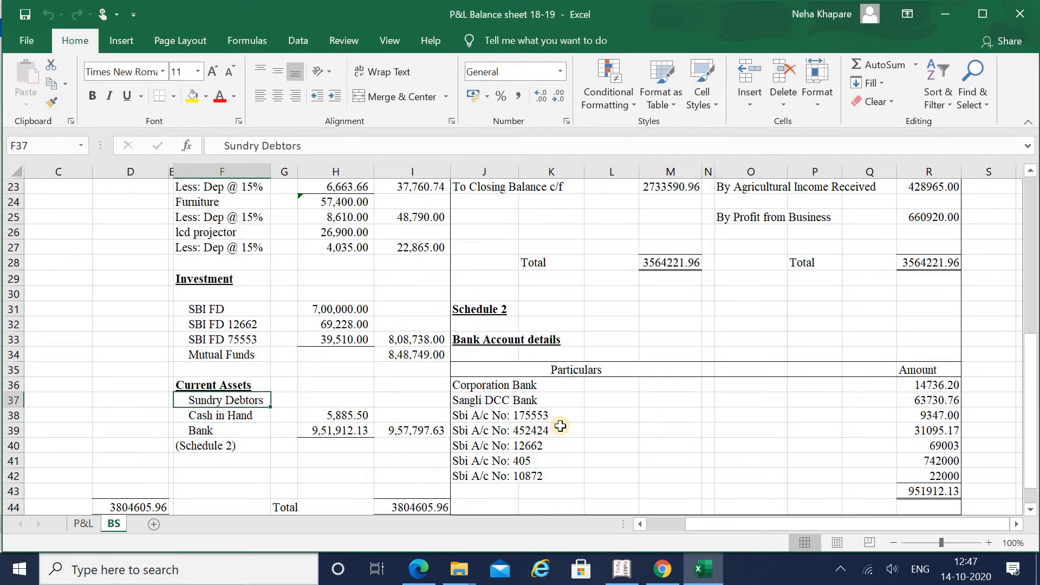
key(Up)
key(Up)
key(Up)
key(Up)
key(Up)
key(Up)
key(Up)
key(Up)
key(Up)
key(Up)
key(Up)
key(Up)
key(Up)
key(Up)
key(Up)
key(Up)
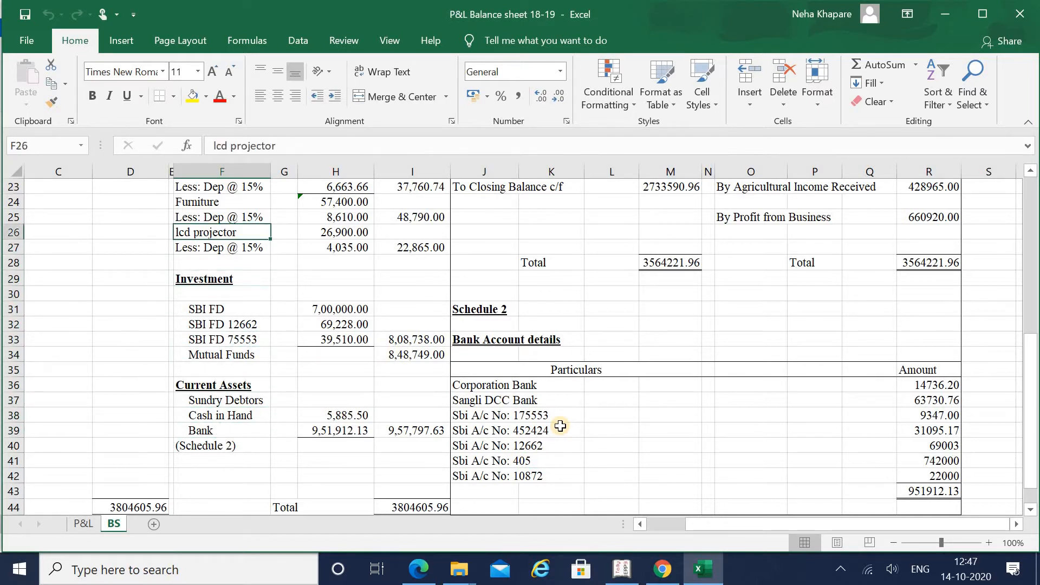
key(Down)
key(Down)
key(Down)
key(Down)
key(Down)
key(Down)
key(Down)
key(Down)
key(Down)
key(Down)
key(Down)
key(Down)
key(Down)
key(Down)
key(Down)
key(Down)
key(Down)
key(Down)
key(Down)
key(Down)
key(Down)
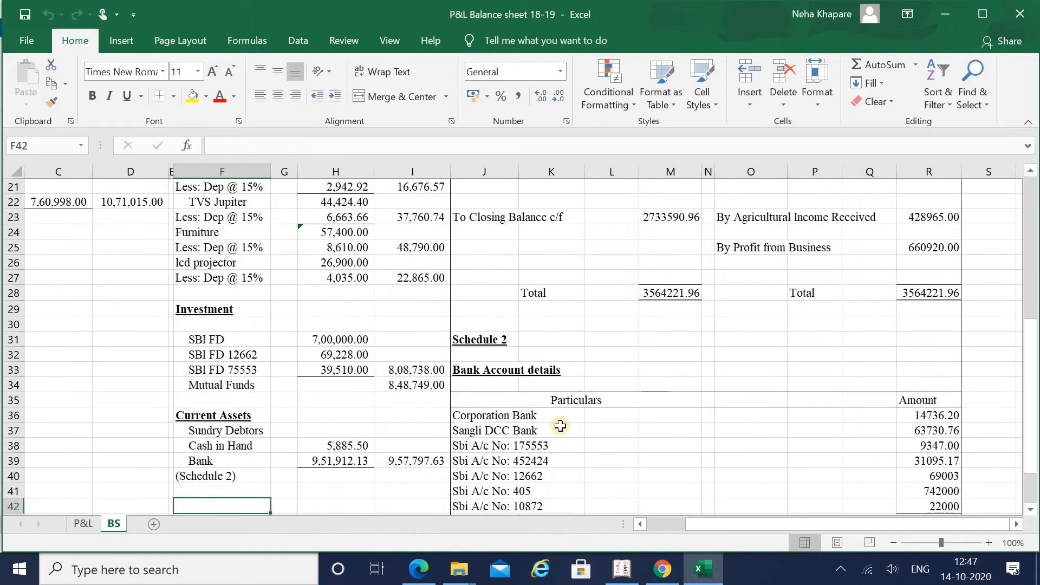
key(Up)
key(Up)
key(Up)
key(Up)
key(Up)
key(Left)
key(Left)
key(Left)
key(Left)
key(Left)
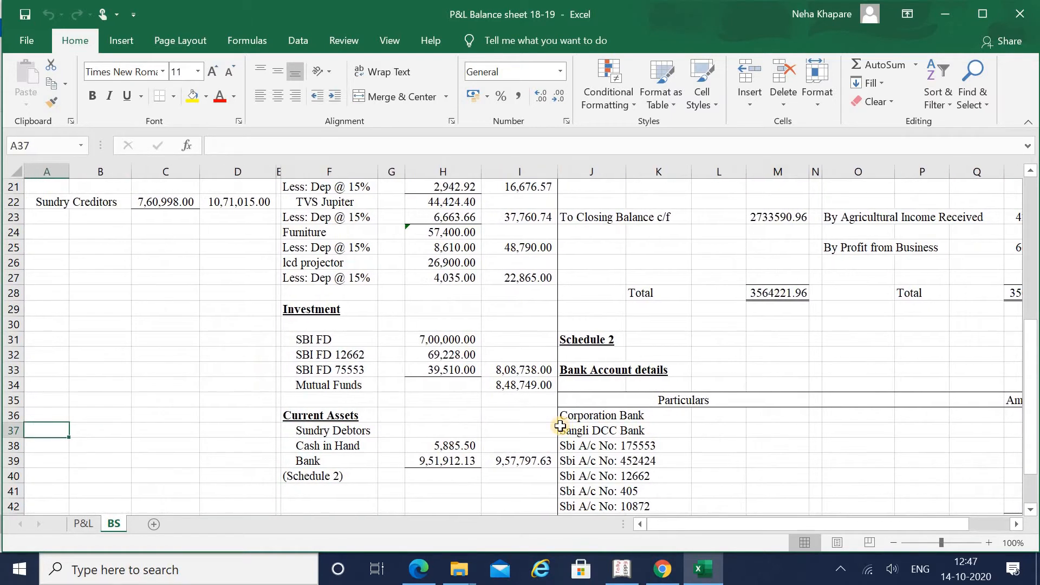
key(Up)
key(Up)
key(Up)
key(Up)
key(Up)
key(Up)
key(Up)
key(Up)
key(Up)
key(Up)
key(Up)
key(Up)
key(Up)
key(Up)
key(Up)
key(Up)
key(Up)
key(Up)
key(Up)
key(Up)
key(Up)
key(Up)
key(Up)
key(Up)
key(Up)
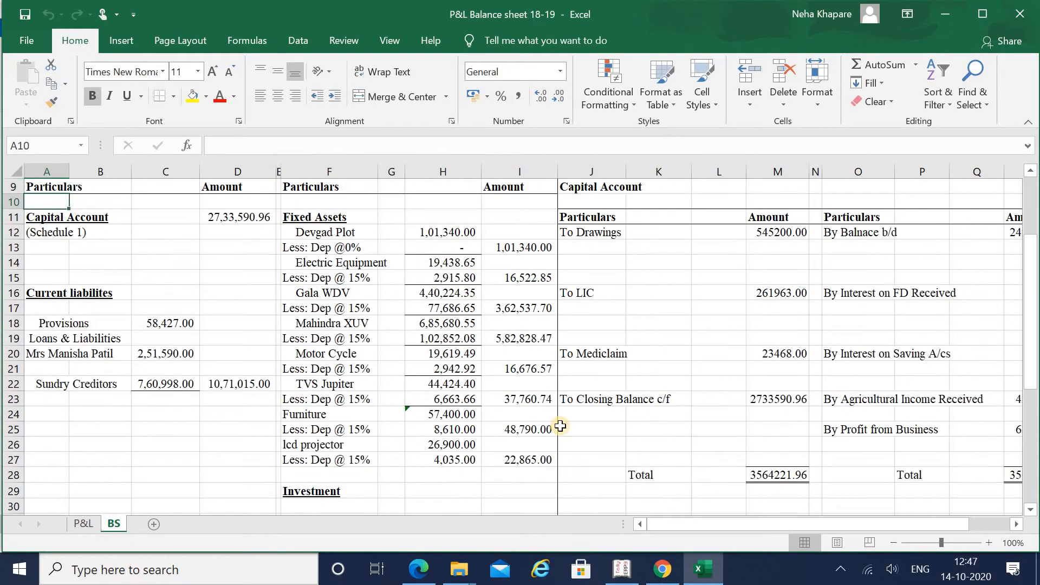
key(Down)
key(Down)
key(Down)
key(Down)
key(Down)
key(Down)
Step: Open a new Multi Ledger Creation in Tally with Current Liabilities as the Under Group
key(alt+Tab)
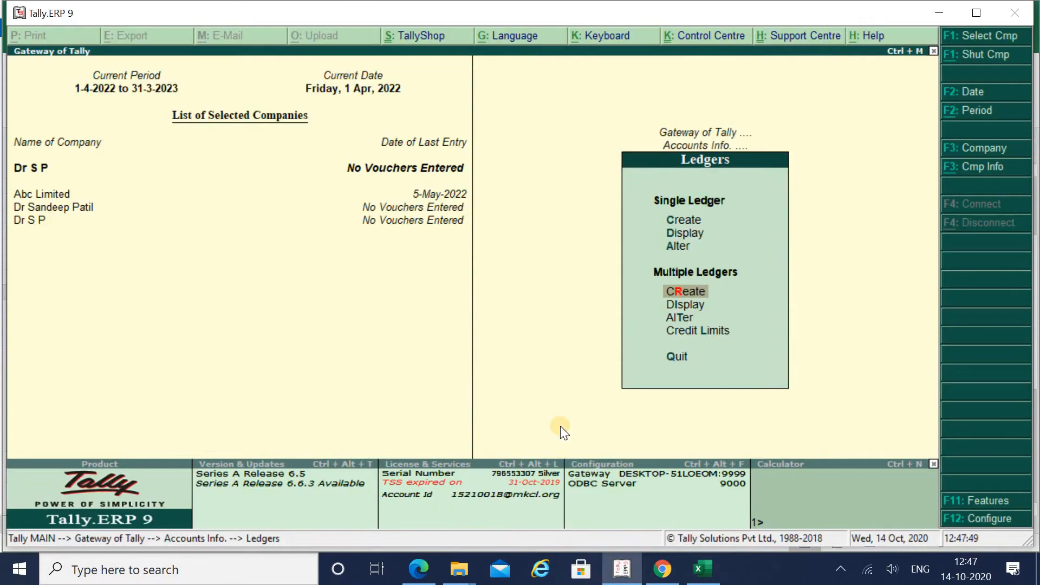
key(Return)
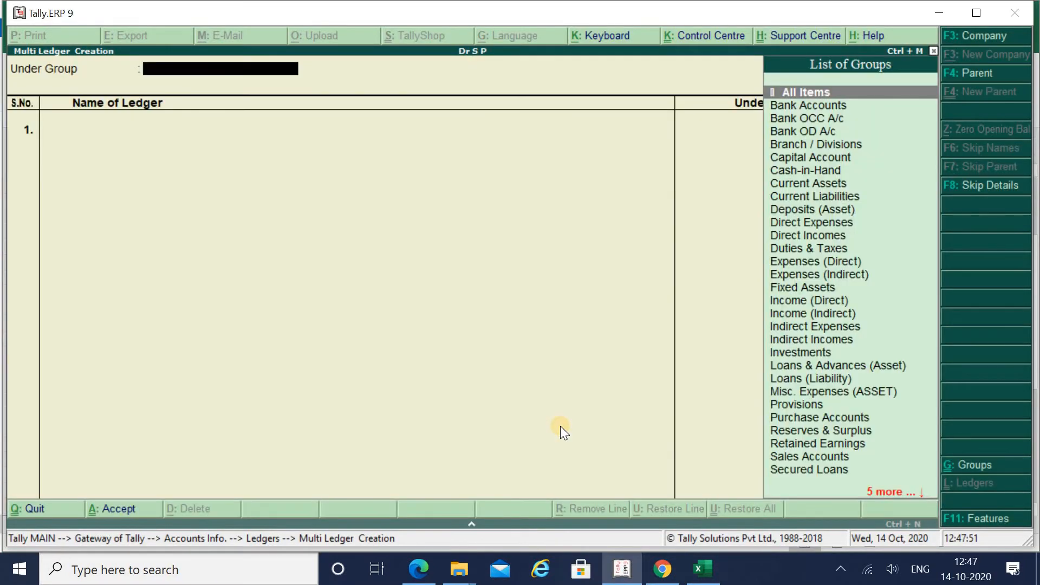
text(cu)
key(Down)
key(Down)
key(Return)
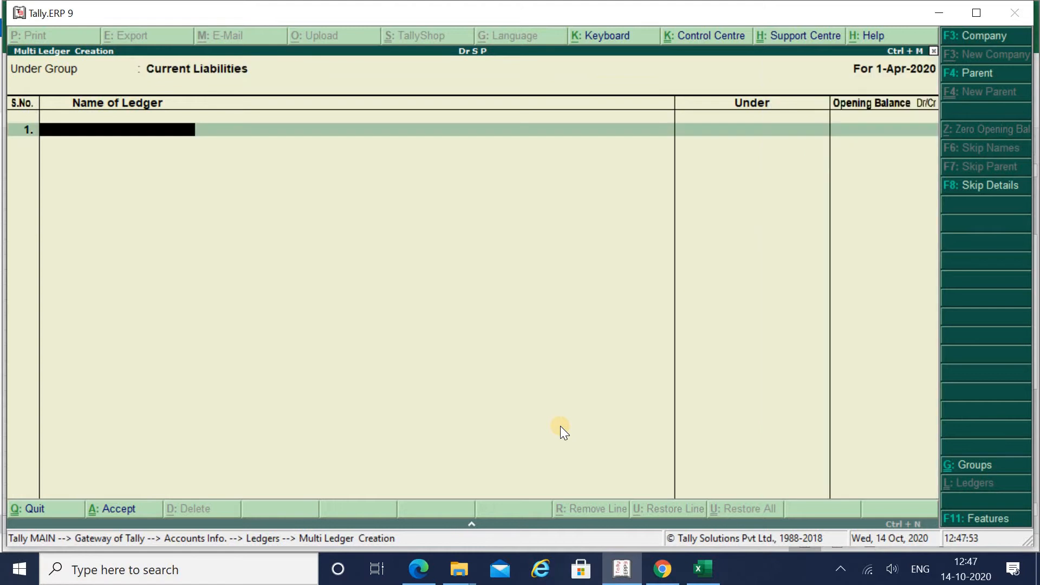
key(alt+Tab)
key(Down)
key(Down)
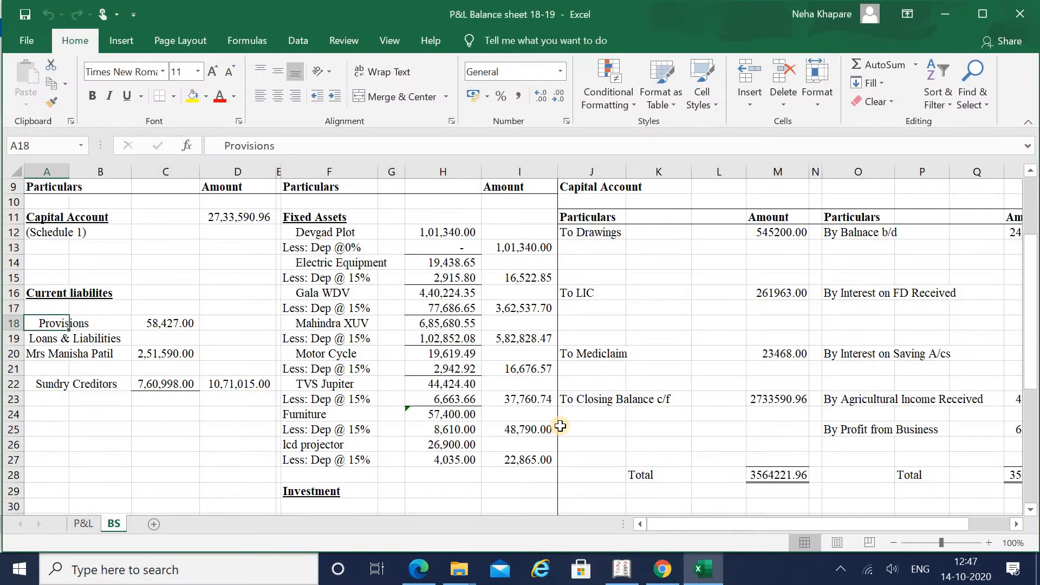
key(alt+Tab)
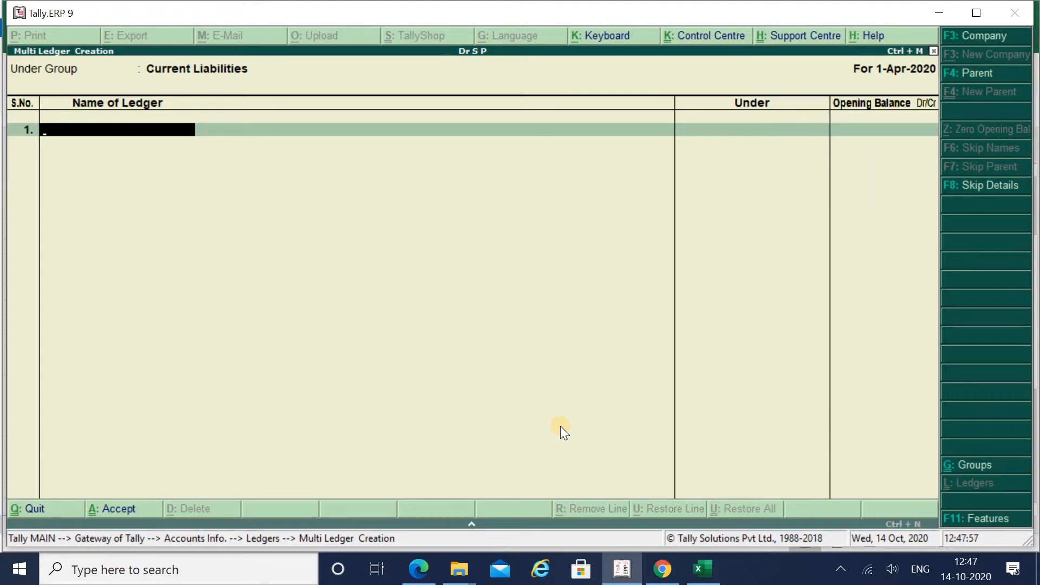
key(alt+Tab)
key(Right)
key(Right)
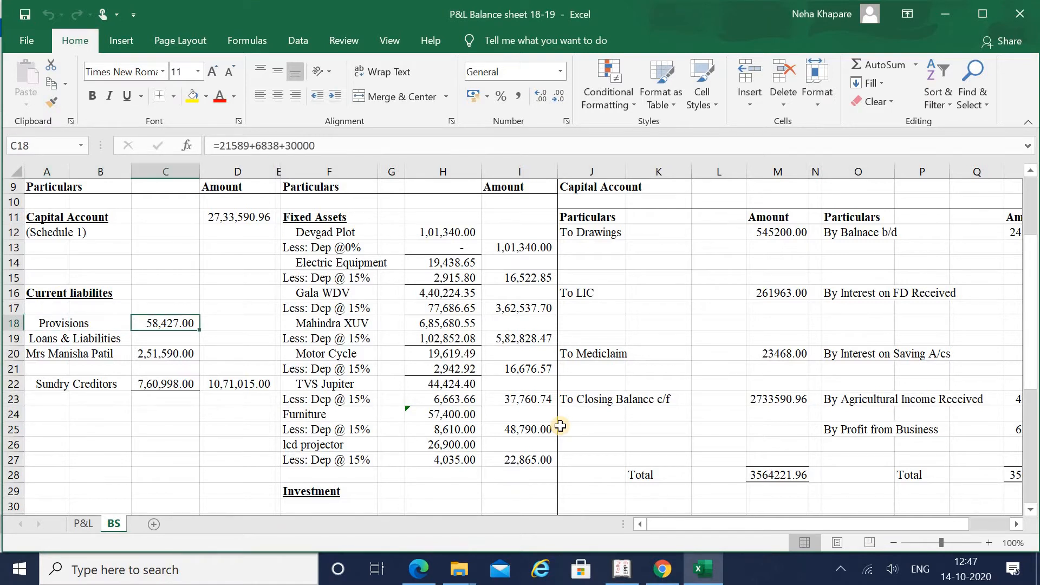
key(Left)
key(Left)
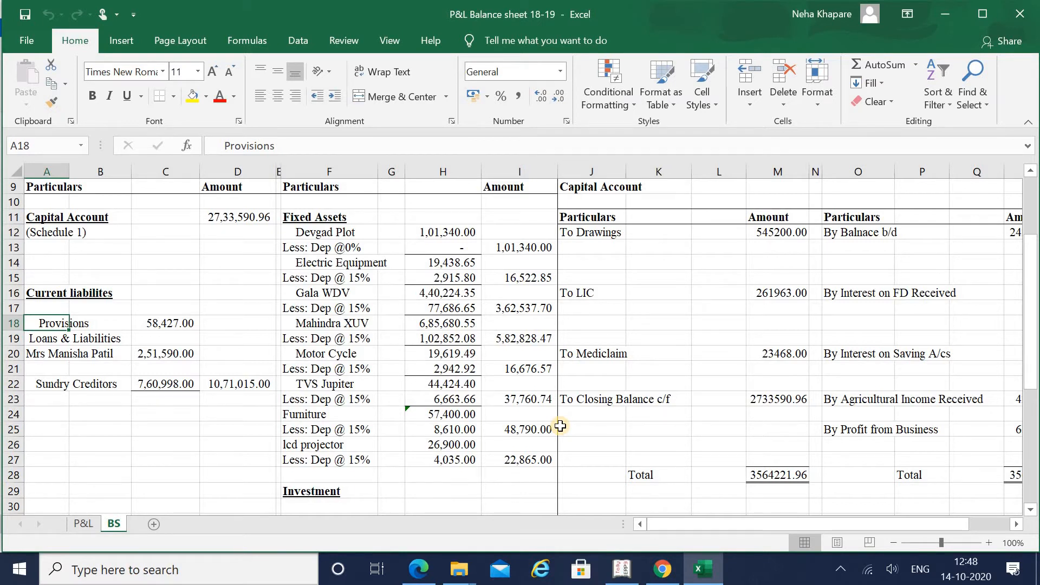
key(Right)
key(Right)
key(Right)
key(Left)
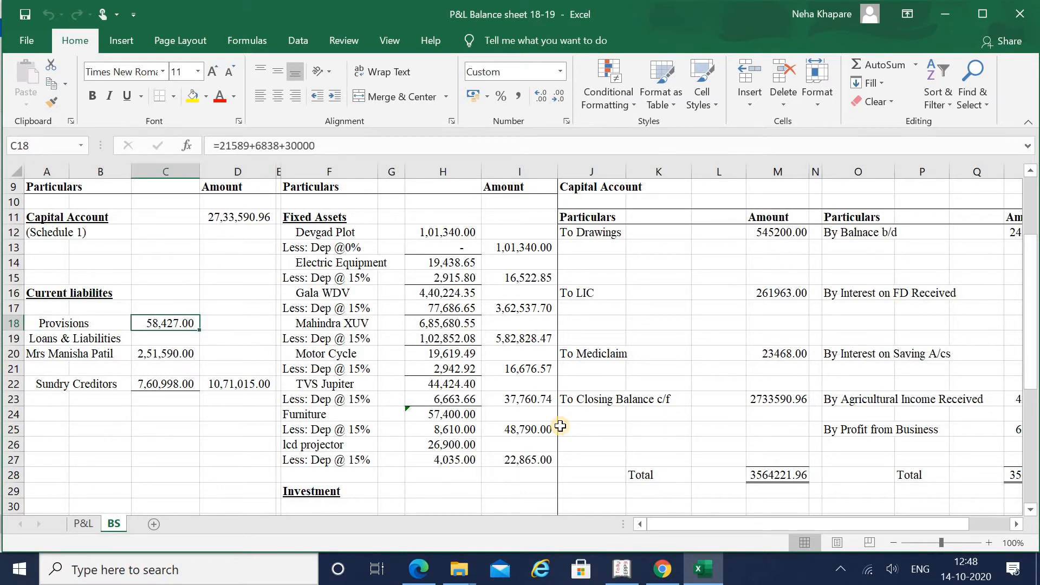
key(Right)
key(Right)
key(Right)
key(Right)
key(Right)
key(Right)
key(Right)
key(Right)
key(Right)
key(Right)
key(Right)
key(Right)
key(Right)
key(Right)
key(Down)
key(Down)
key(Down)
key(Down)
key(Down)
key(Down)
key(Down)
key(Down)
key(Down)
key(Down)
key(Down)
key(Down)
key(Down)
key(Down)
key(Down)
key(Down)
key(Down)
key(Down)
key(Down)
key(Down)
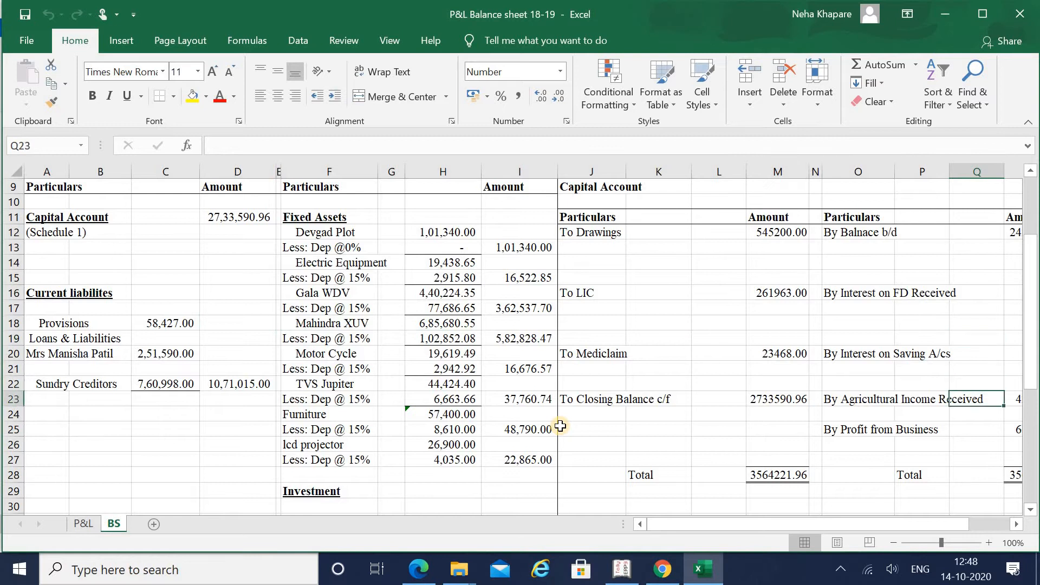
key(Down)
key(Down)
key(Down)
key(Down)
key(Down)
key(Down)
key(Down)
key(Down)
key(Up)
key(Up)
key(Up)
key(Up)
key(Up)
key(Up)
key(Up)
key(Up)
key(Up)
key(Up)
key(Up)
key(Up)
key(Up)
key(Up)
key(Up)
key(Up)
key(Up)
key(Up)
key(Up)
key(Up)
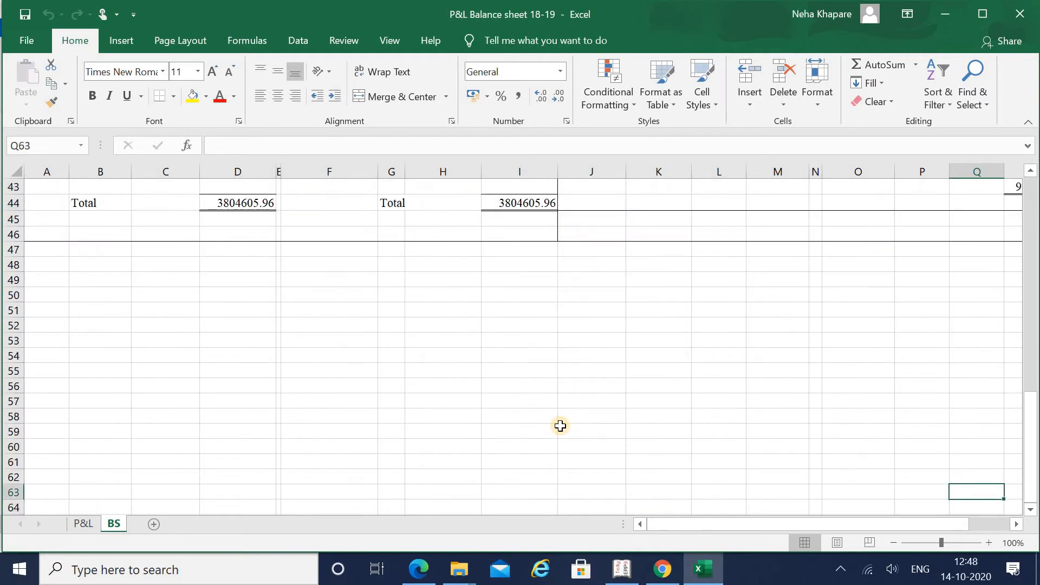
key(Up)
key(Up)
key(Up)
key(Up)
key(Up)
key(Up)
key(Up)
key(Up)
key(Up)
key(Up)
key(Up)
key(Up)
key(Up)
key(Up)
key(Up)
key(Up)
key(Up)
key(Up)
key(Up)
key(Up)
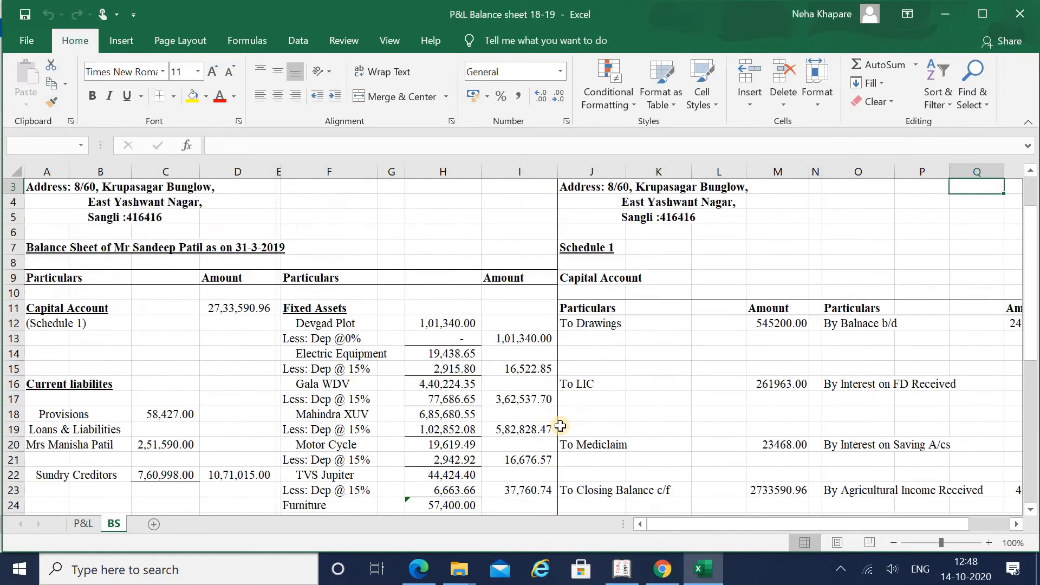
key(Left)
key(Left)
key(Left)
key(Left)
key(Left)
key(Down)
key(Down)
key(Down)
key(Down)
key(Down)
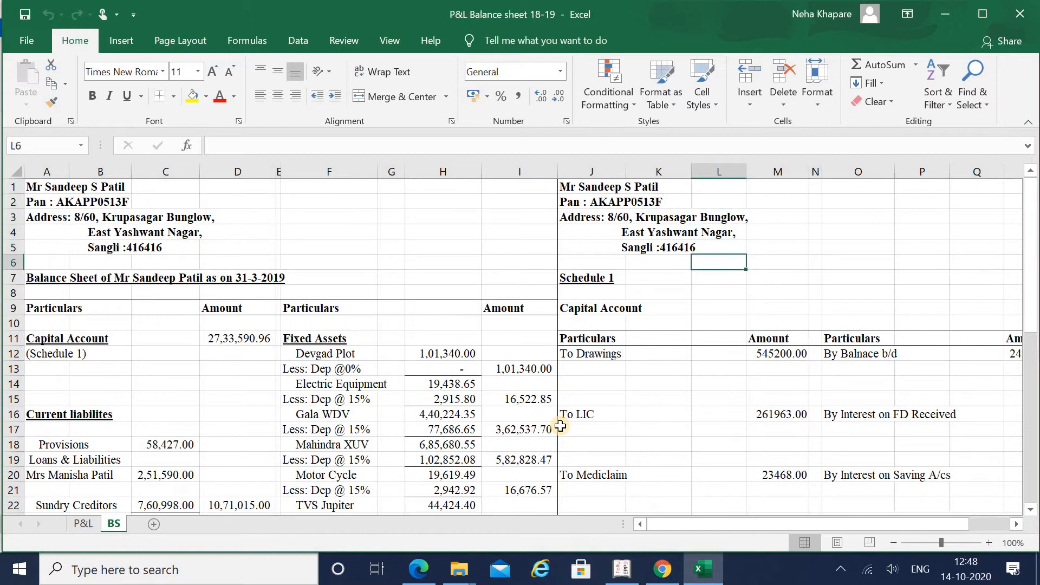
key(Left)
key(Left)
key(Left)
key(Down)
key(Down)
key(Down)
key(Down)
key(Down)
key(Down)
key(Down)
key(Down)
key(Down)
key(Down)
key(Down)
key(Down)
key(Down)
key(Down)
key(Down)
key(Down)
key(Left)
key(Left)
key(Left)
key(Left)
key(Left)
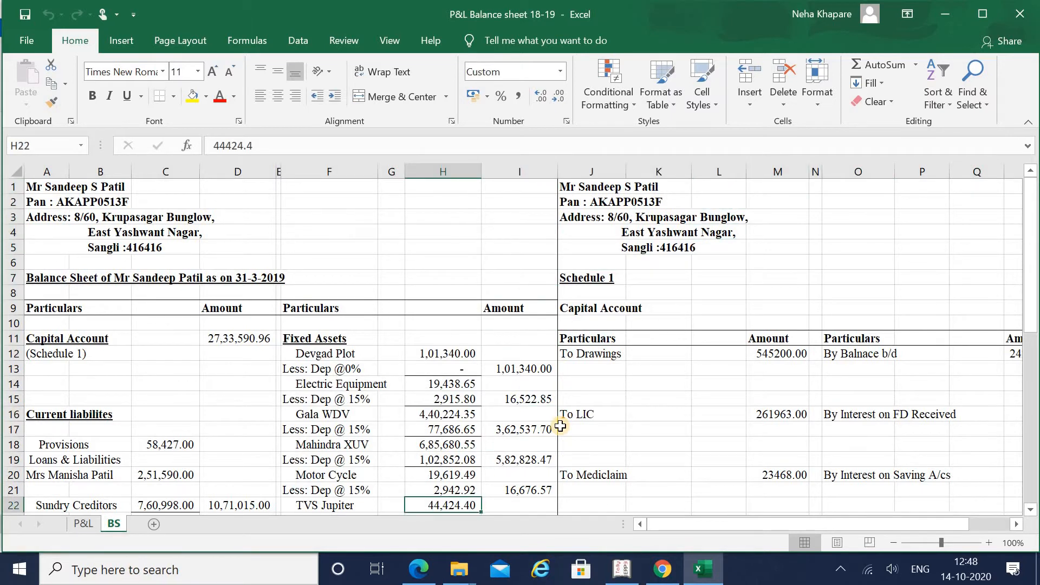
key(Up)
key(Up)
key(Up)
key(Left)
key(Left)
key(Left)
key(Up)
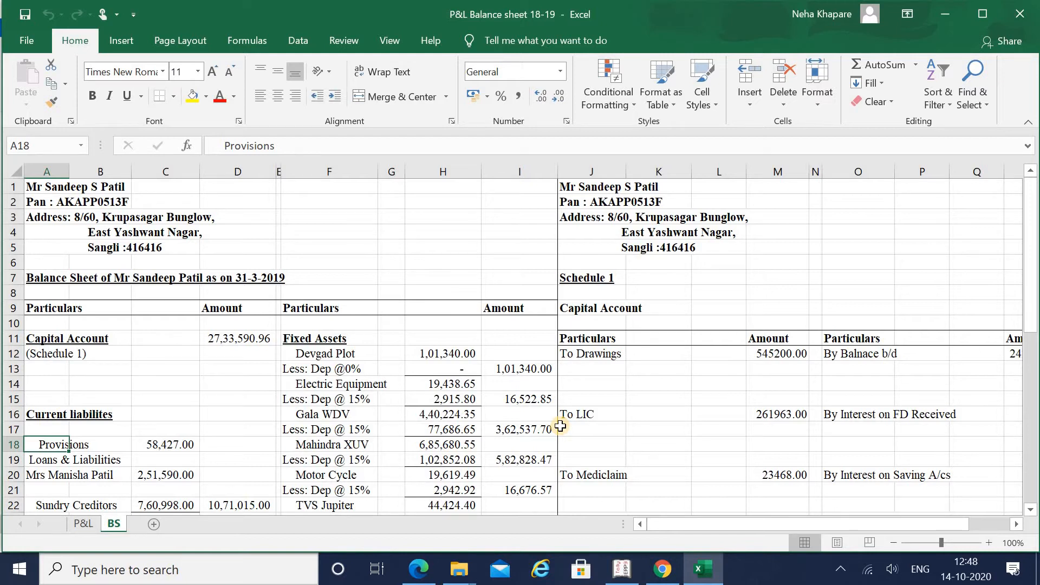
key(Right)
key(Right)
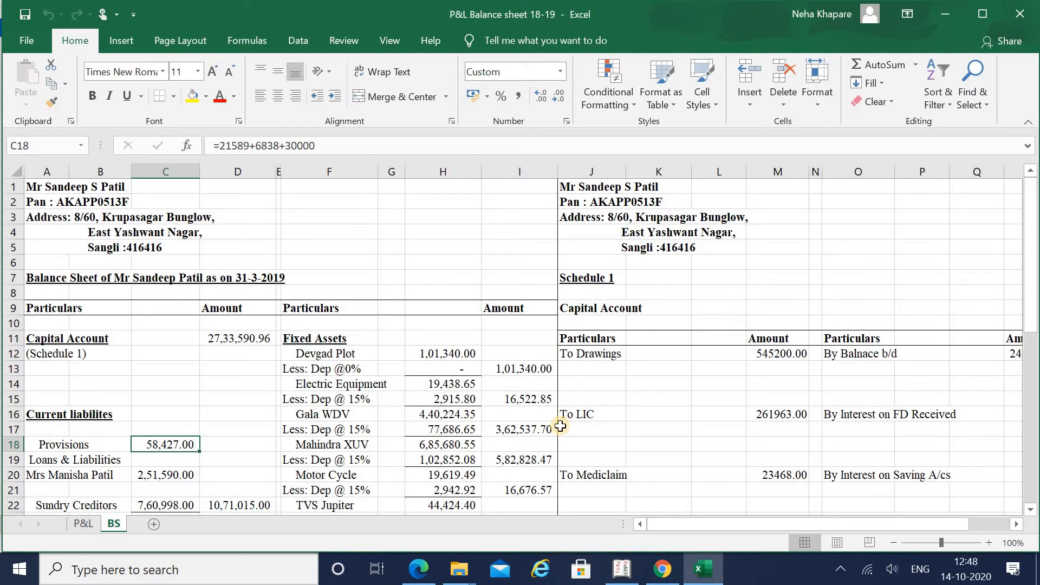
key(alt+Tab)
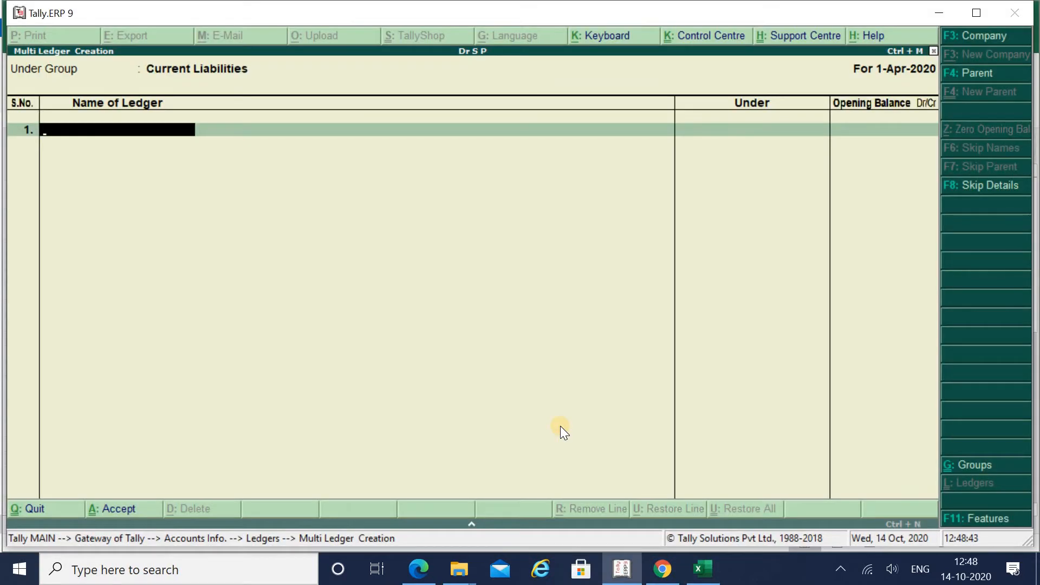
Step: Enter a Provisions ledger with a 58,427.00 Cr opening balance under Current Liabilities
text(Provisions)
key(Return)
key(alt+Tab)
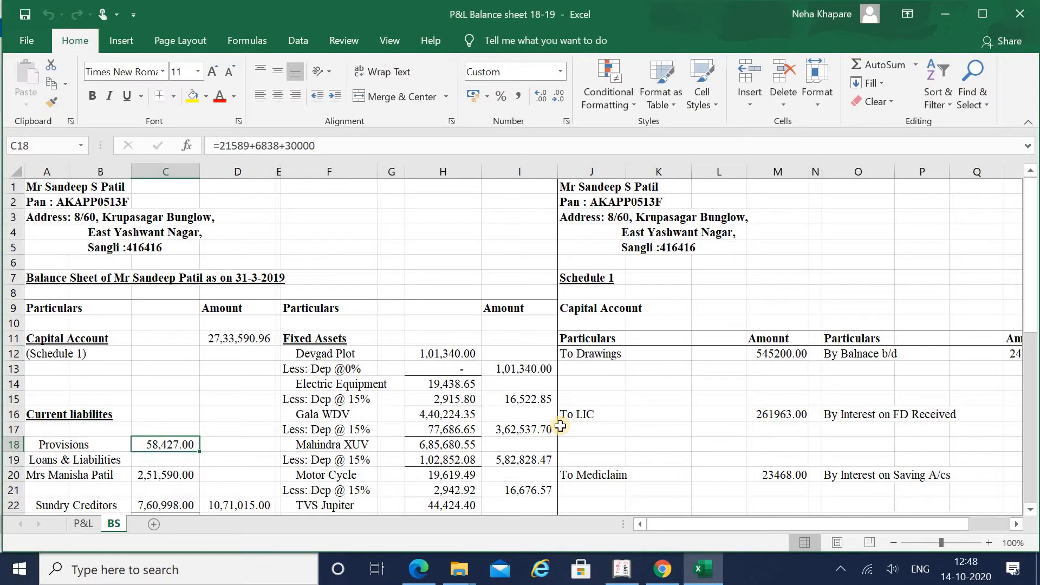
key(alt+Tab)
text(5)
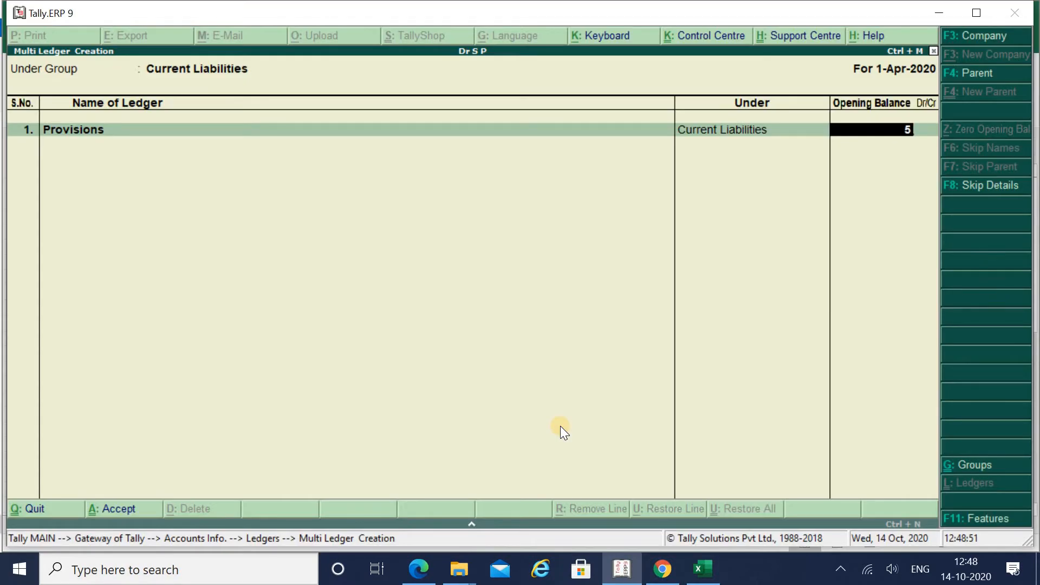
key(alt+Tab)
key(alt+Tab)
text(842)
key(alt+Tab)
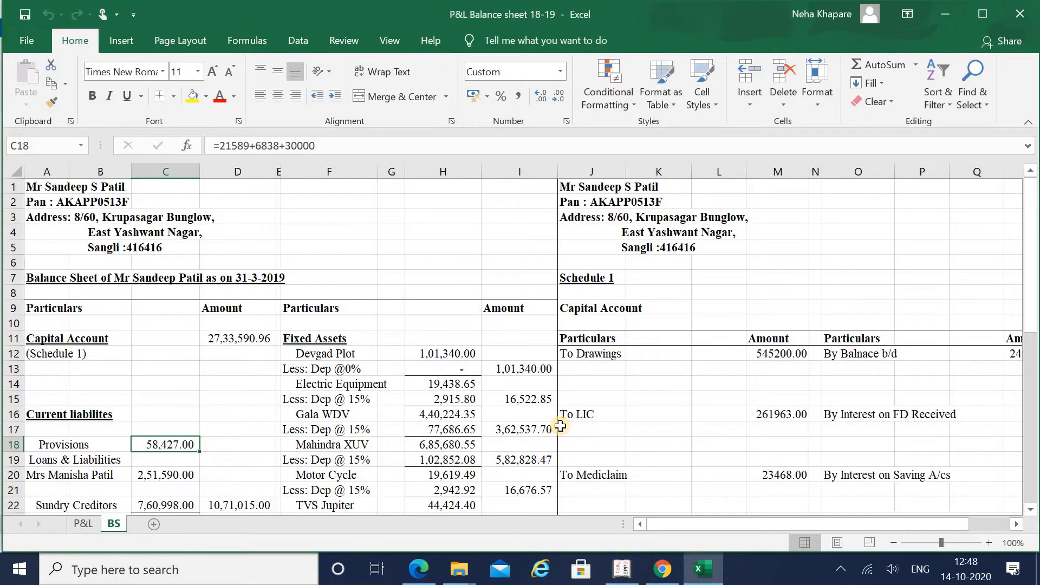
key(alt+Tab)
text(7)
key(Return)
key(Return)
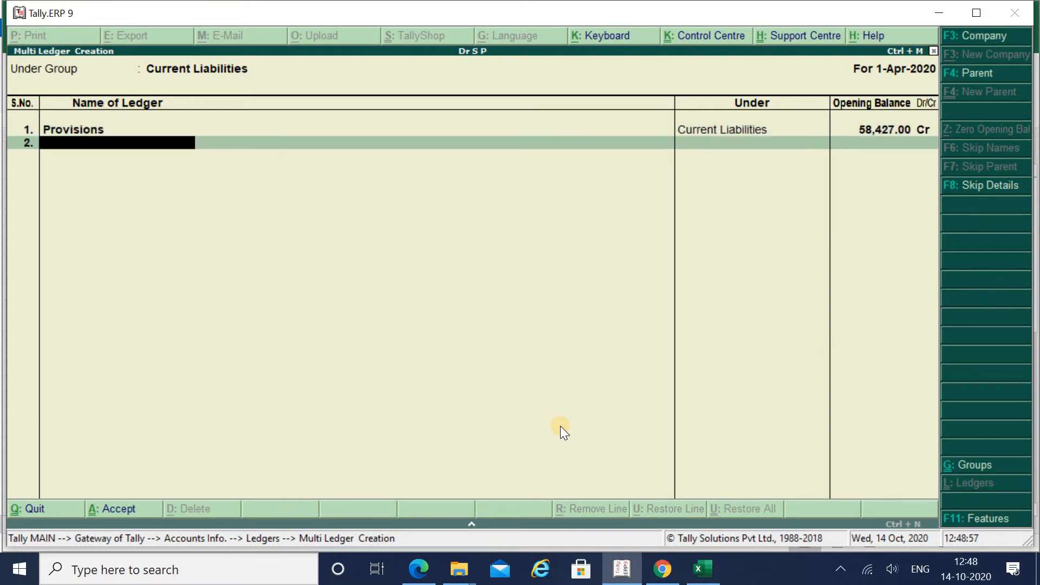
key(alt+Tab)
key(Down)
key(Down)
key(Left)
key(Left)
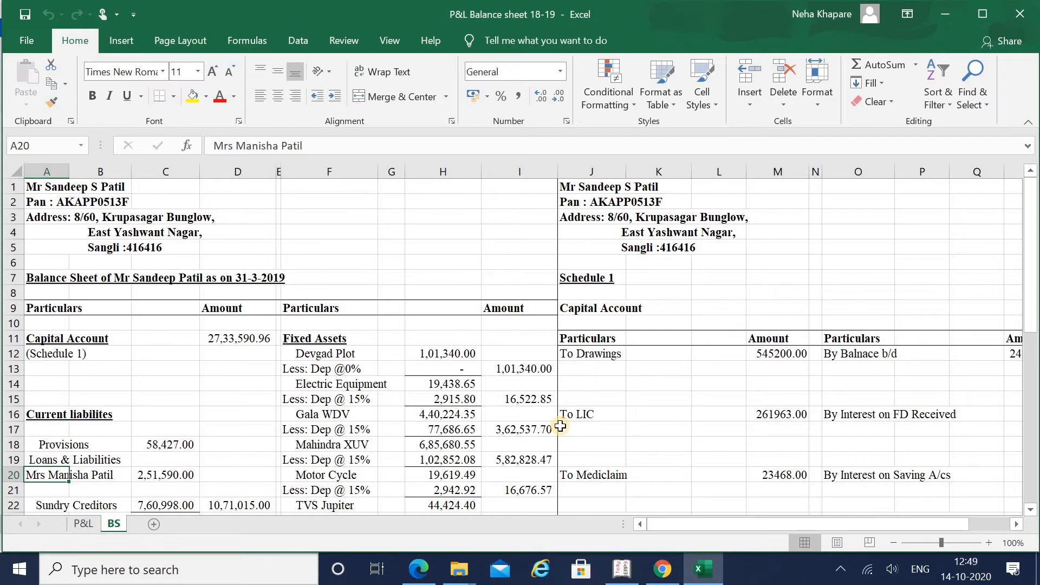
Step: Add the lender's personal loan ledger at 2,51,590.00 Cr and reach the Accept prompt
key(alt+Tab)
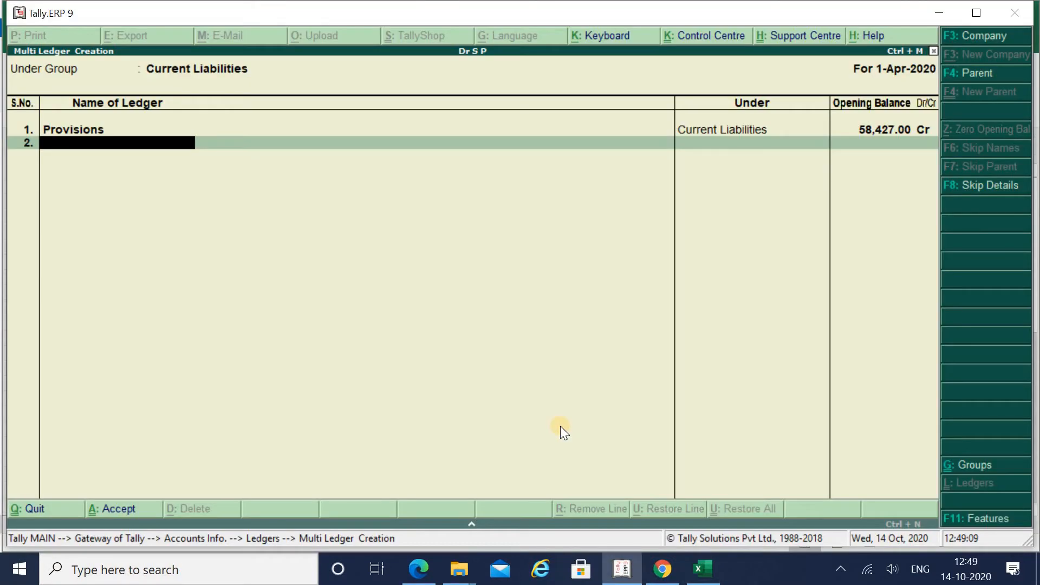
text(Mrs Manish)
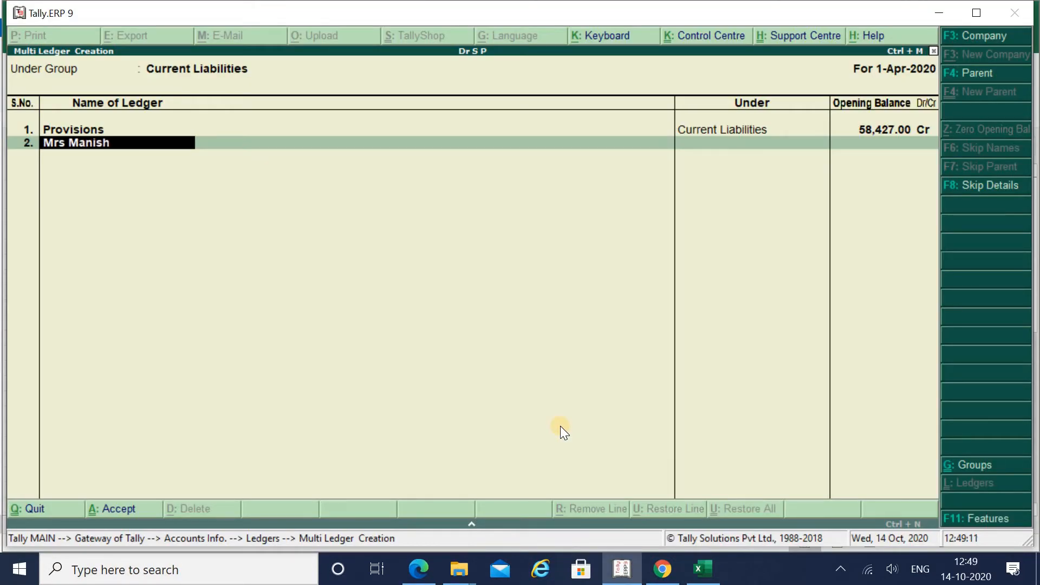
text(a)
key(Return)
key(alt+Tab)
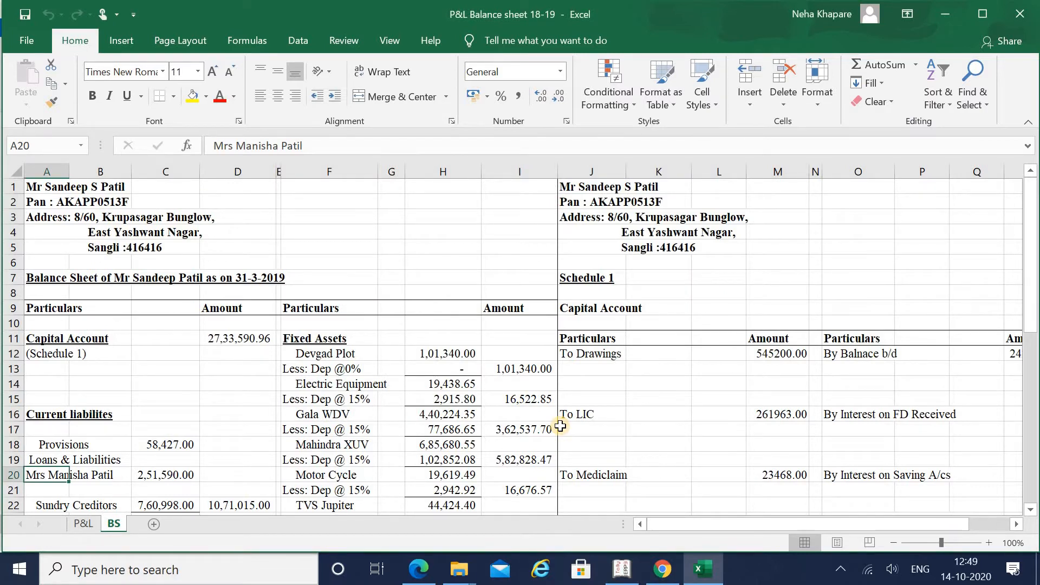
key(alt+Tab)
text(2)
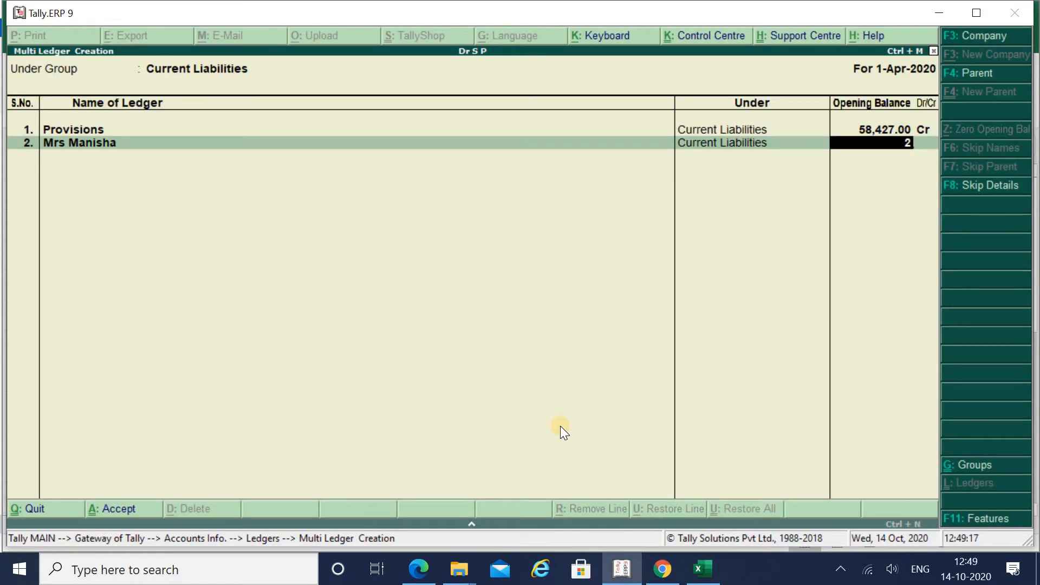
text(,51)
key(alt+Tab)
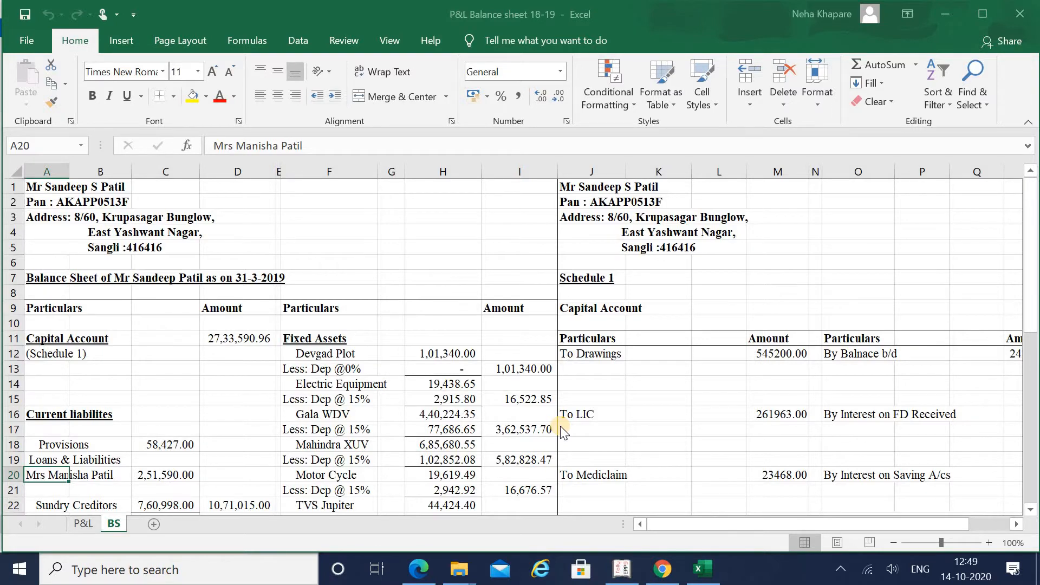
key(alt+Tab)
text(590)
key(Return)
key(alt+Tab)
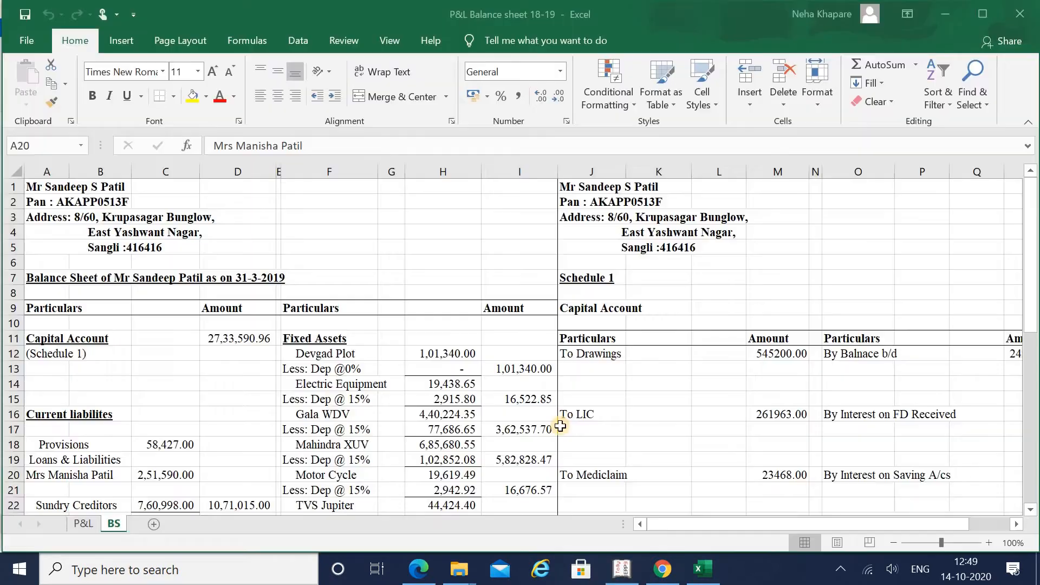
key(alt+Tab)
key(Return)
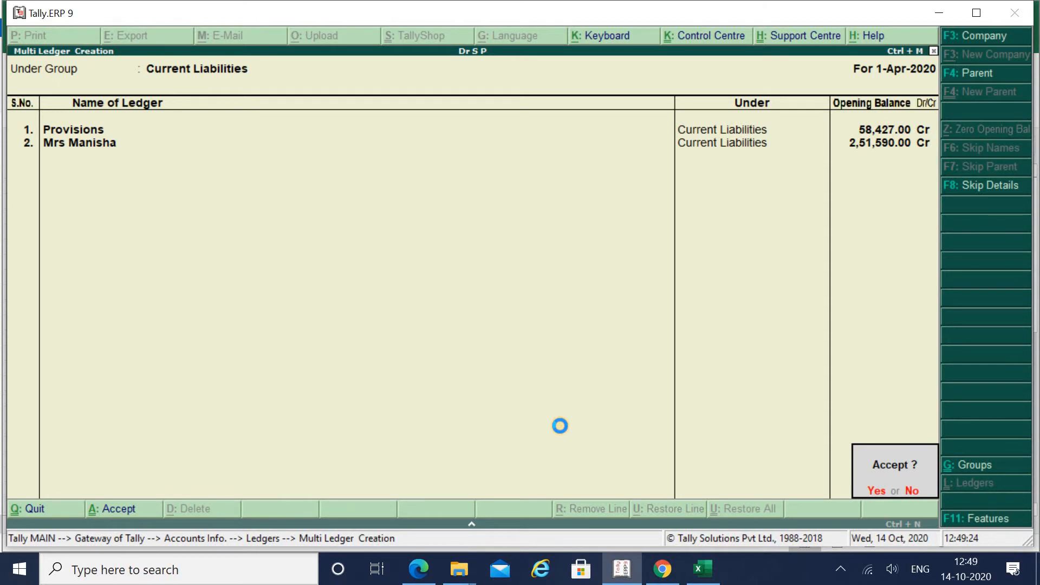
Step: In Excel, check Sundry Creditors 7,60,998.00 in C22 and the 10,71,015.00 total in D22
key(alt+Tab)
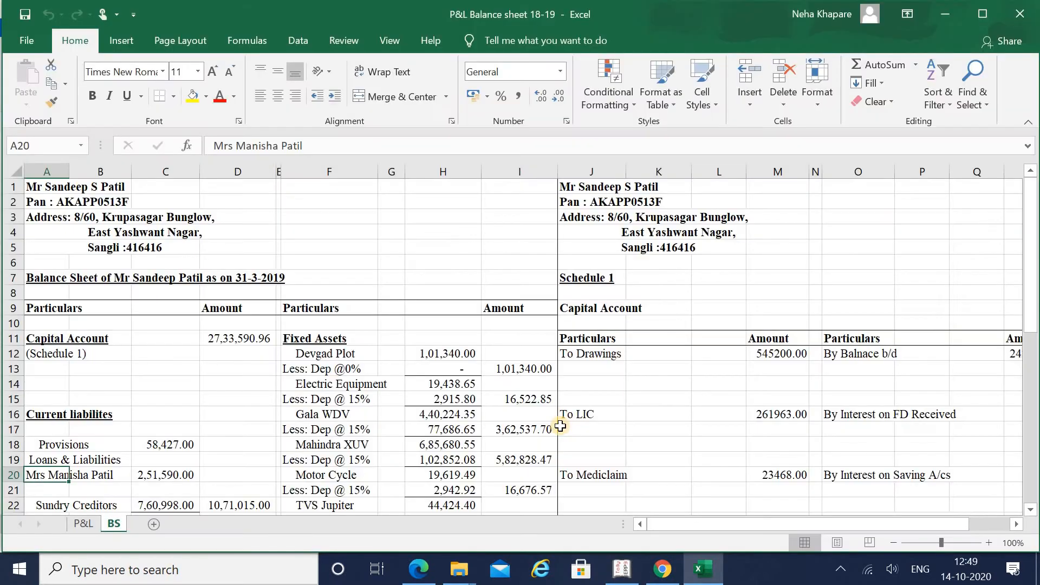
key(Down)
key(Down)
key(Down)
key(Down)
key(Down)
key(Up)
key(Up)
key(Up)
key(Right)
key(Right)
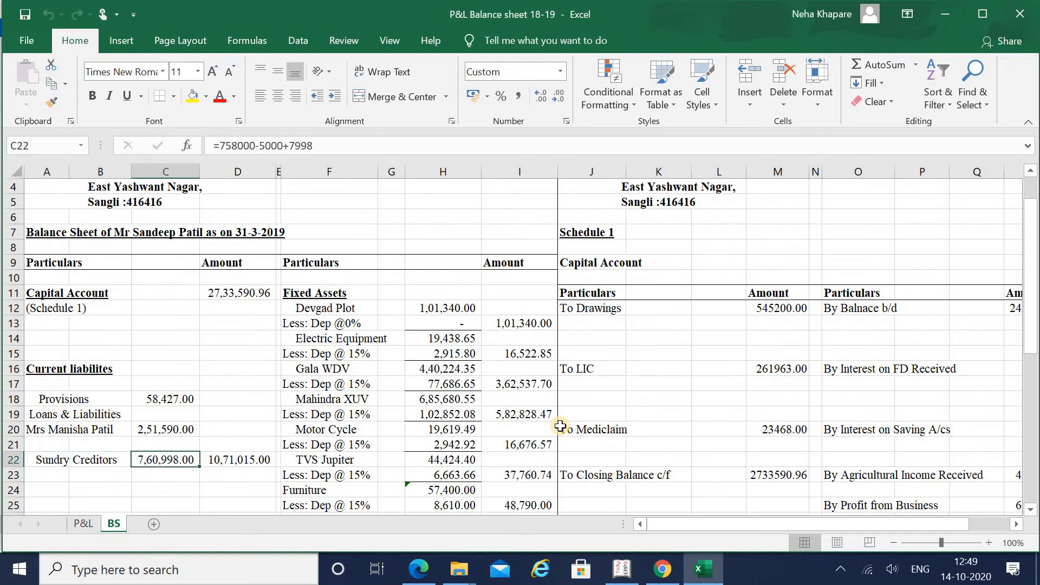
key(Right)
key(Left)
Step: Review the bank account schedule on the BS sheet, then return to Tally's ledgers menu
key(Right)
key(Right)
key(Right)
key(Right)
key(Right)
key(Right)
key(Right)
key(Right)
key(Right)
key(Down)
key(Down)
key(Down)
key(Down)
key(Down)
key(Down)
key(Down)
key(Down)
key(Down)
key(Down)
key(Down)
key(Down)
key(Down)
key(Down)
key(Down)
key(Down)
key(Down)
key(Down)
key(Down)
key(Down)
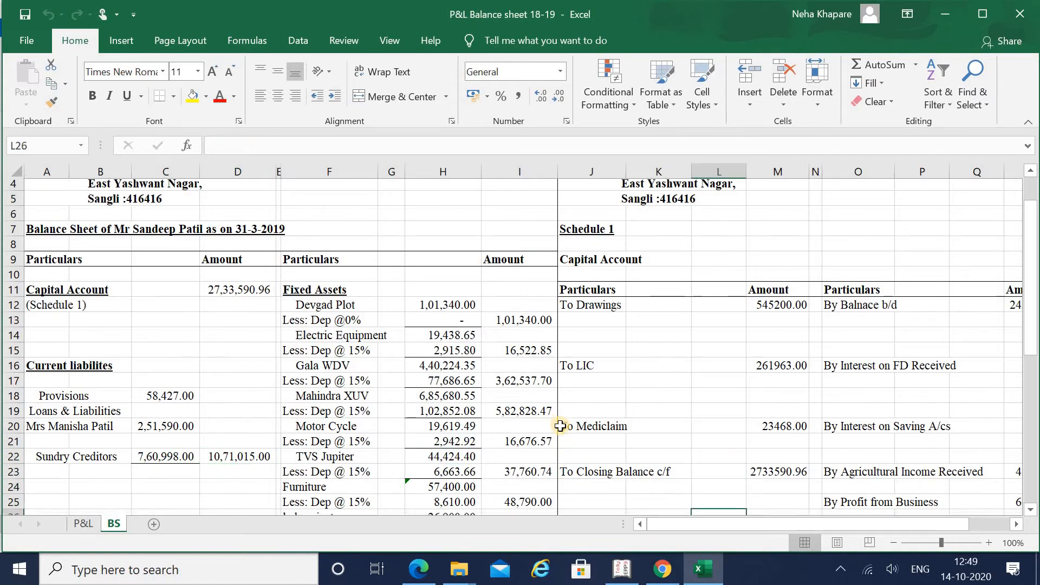
key(Down)
key(Down)
key(Down)
key(Down)
key(Down)
key(Down)
key(Down)
key(Down)
key(Down)
key(Down)
key(Down)
key(Down)
key(Down)
key(Right)
key(Up)
key(Up)
key(Up)
key(Up)
key(Up)
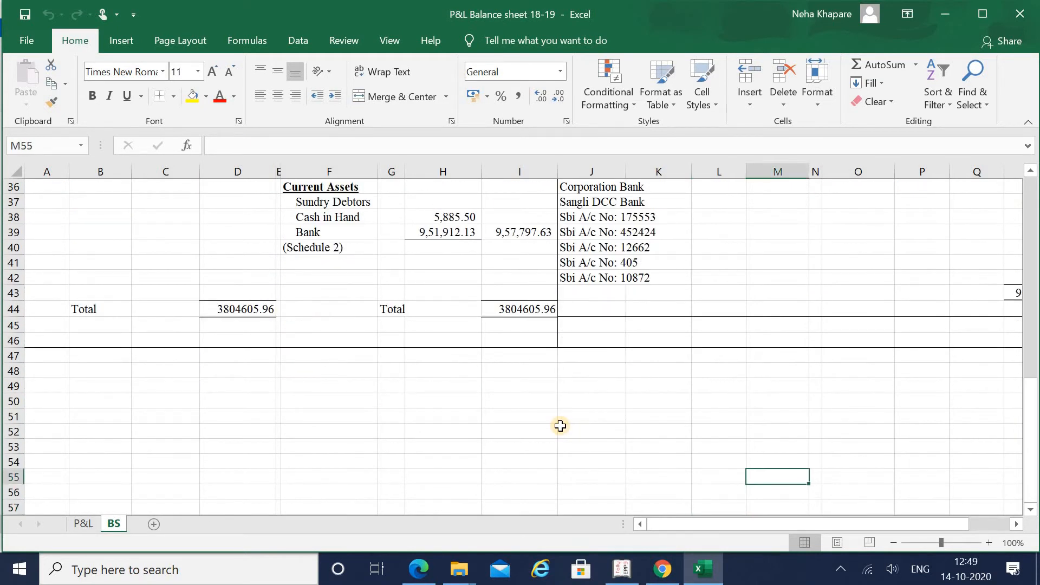
key(Up)
key(Up)
key(Up)
key(Up)
key(Up)
key(Up)
key(Up)
key(Up)
key(Up)
key(Up)
key(Up)
key(Up)
key(Up)
key(Up)
key(Up)
key(Up)
key(Up)
key(Up)
key(Up)
key(Up)
key(Left)
key(Left)
key(Left)
key(Left)
key(Left)
key(Left)
key(Left)
key(Left)
key(Left)
key(Left)
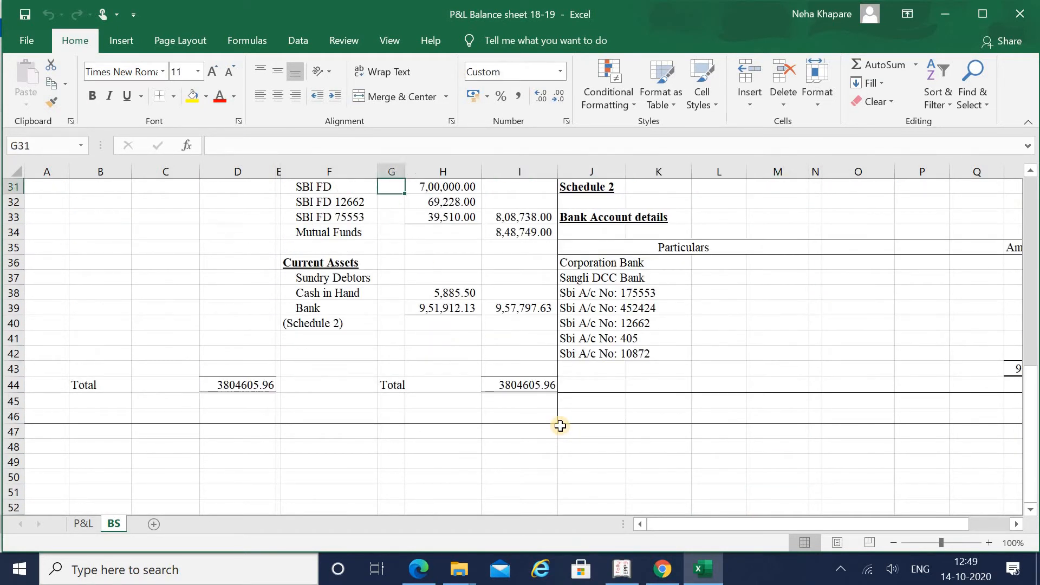
key(Left)
key(Up)
key(Up)
key(Up)
key(Up)
key(Up)
key(Up)
key(Up)
key(Up)
key(Up)
key(Up)
key(Up)
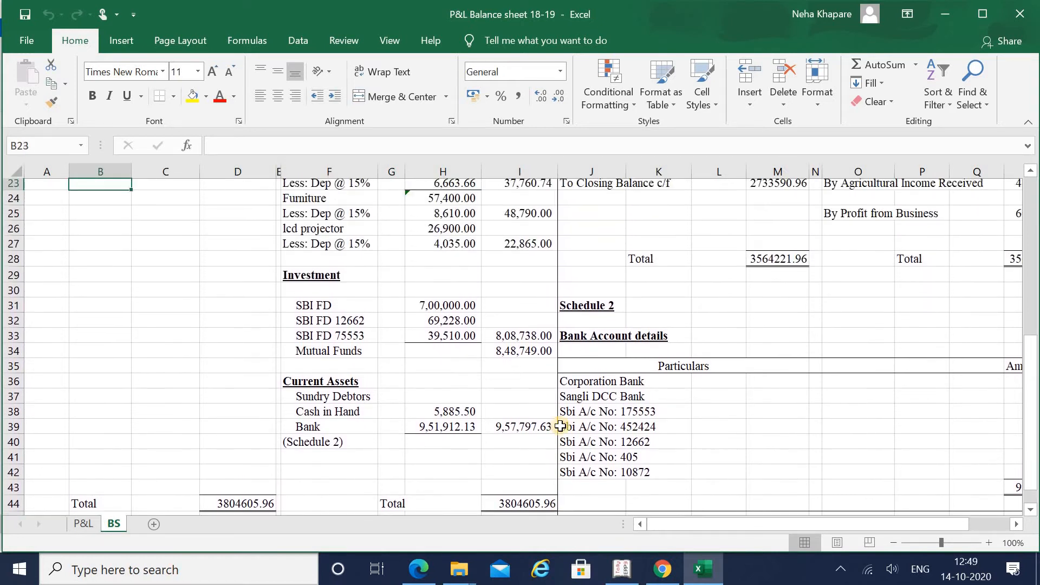
key(Down)
key(Down)
key(alt+Tab)
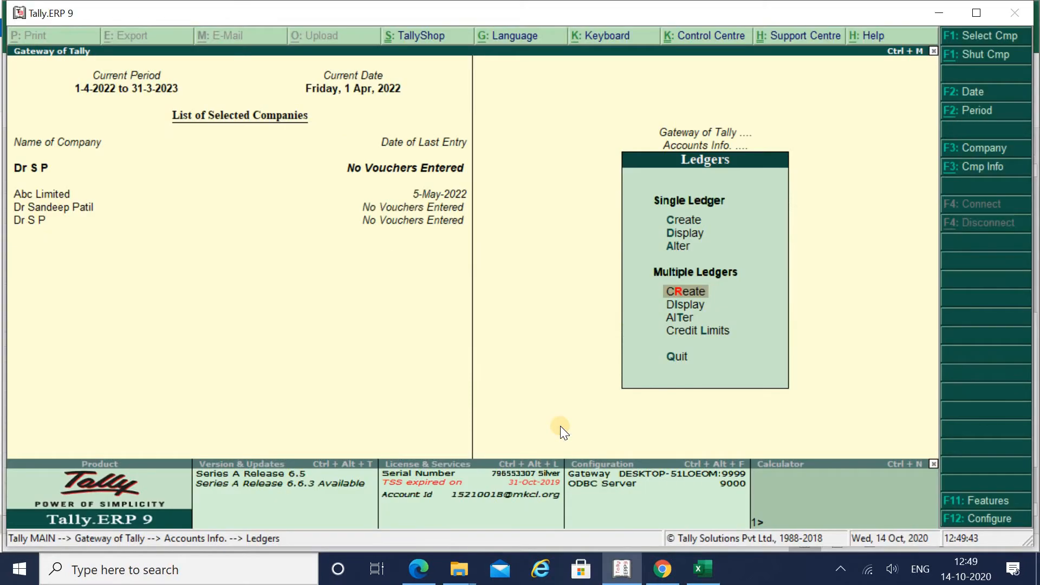
Step: Leave Multi Ledger Creation and start a single ledger named Sundry Creditors
key(Return)
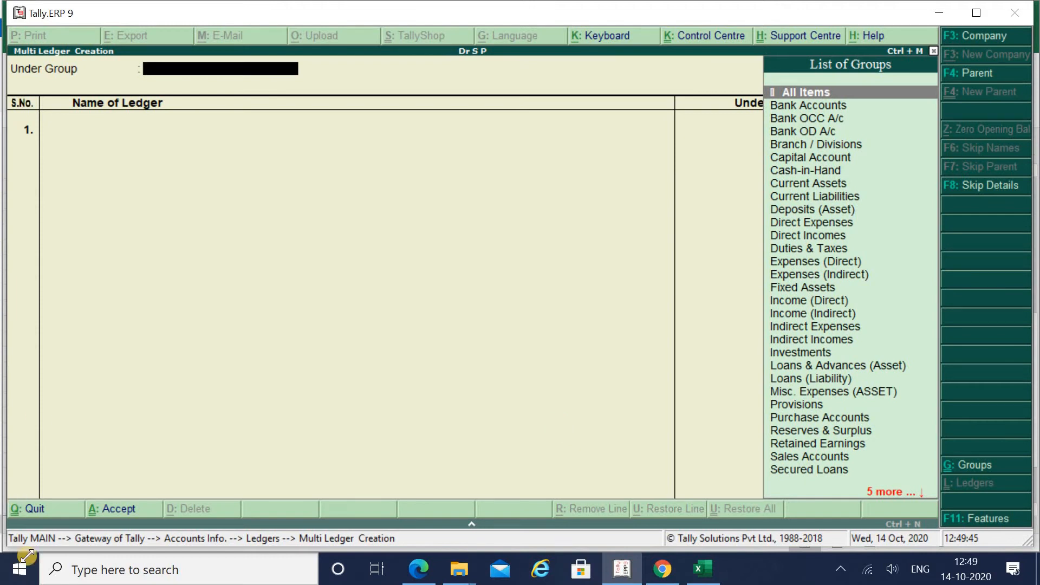
click(45, 505)
key(Up)
key(Up)
key(Up)
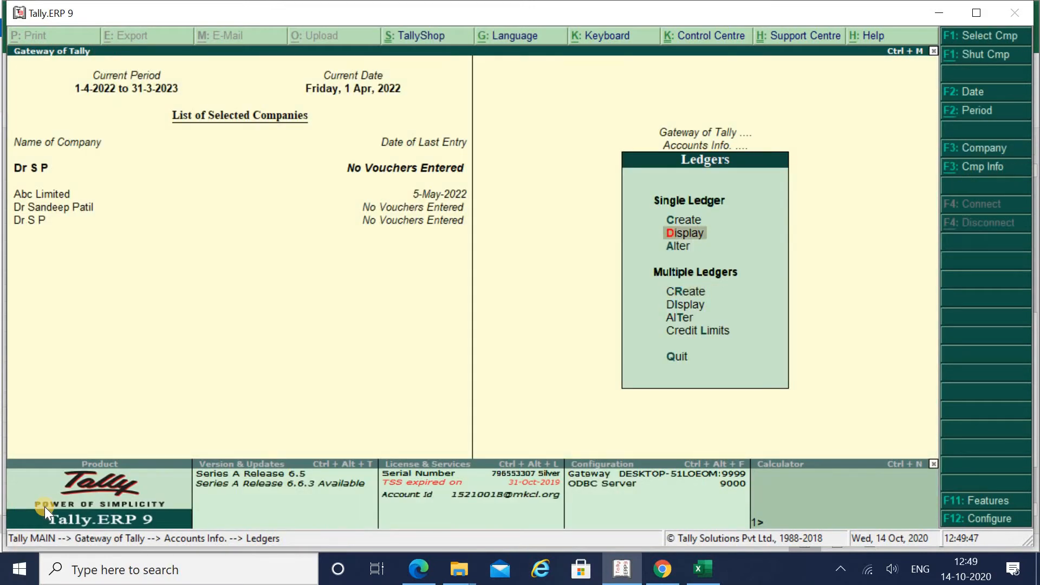
key(Return)
text(Su)
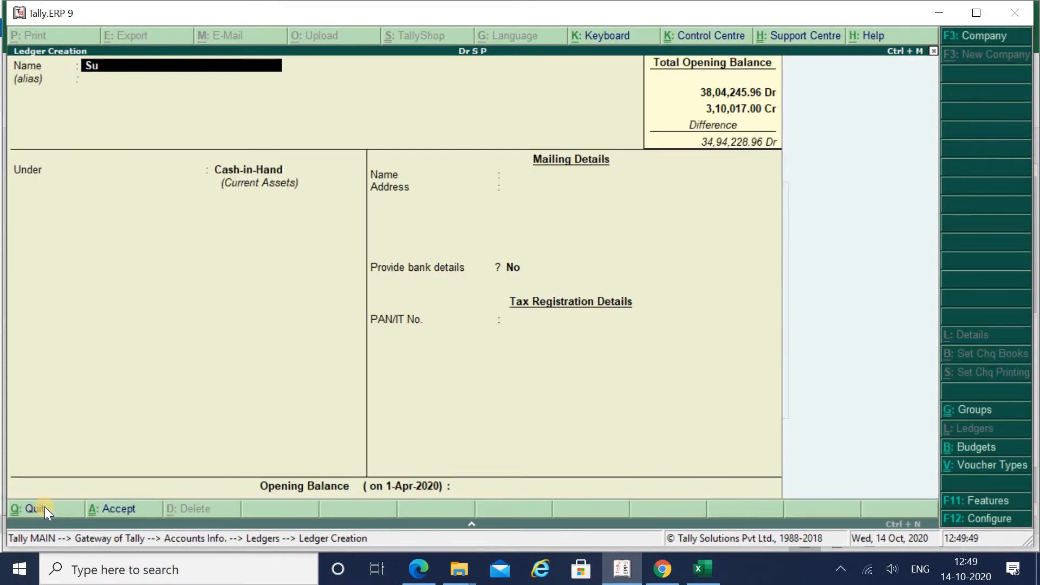
text(ndry Creditors)
key(Return)
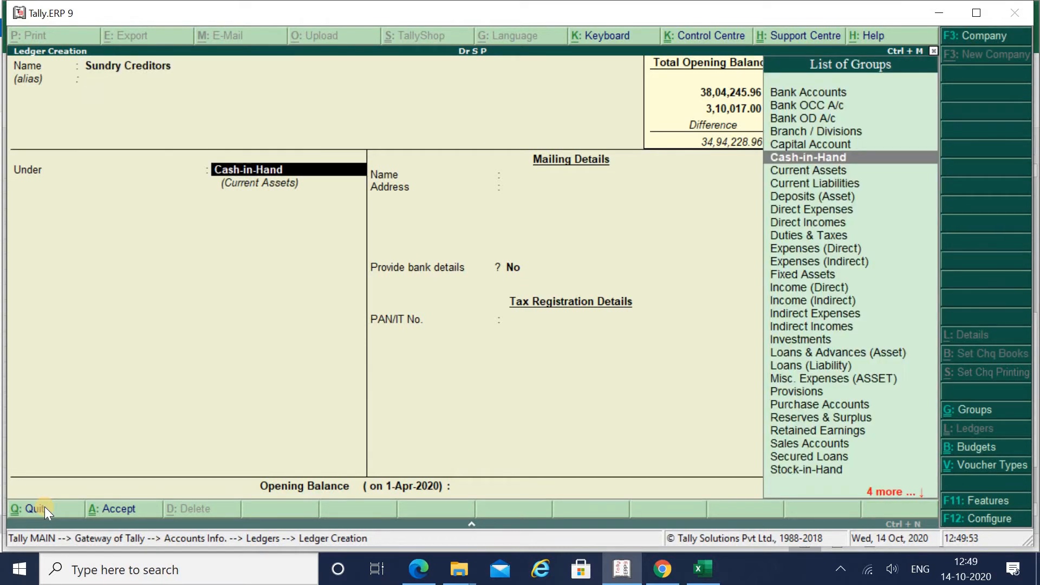
Step: Place it under Current Liabilities with a 7,60,998.00 Cr opening balance
text(Cur)
key(Down)
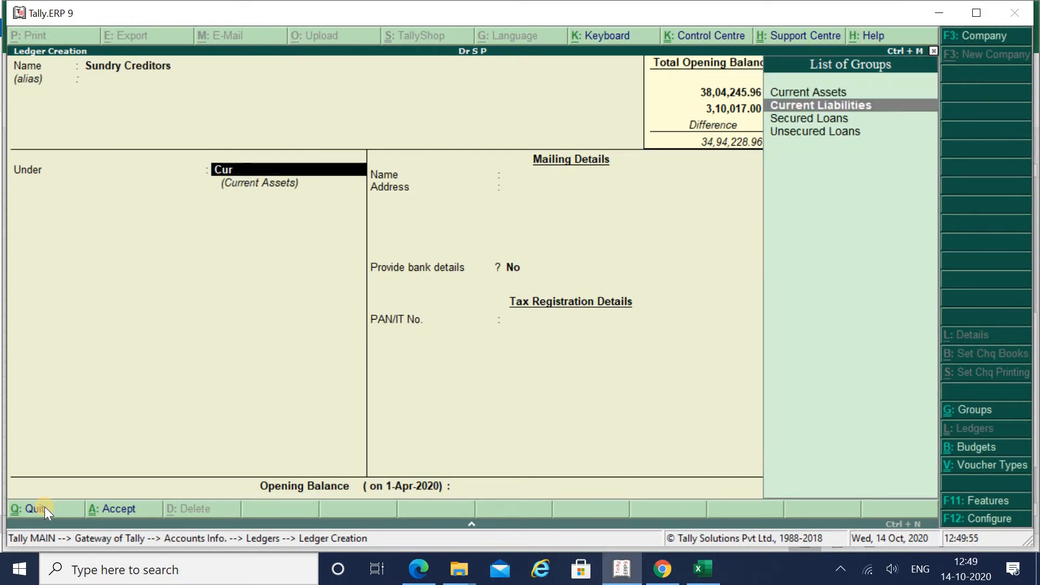
key(Return)
key(Return)
key(Return)
key(Return)
key(Return)
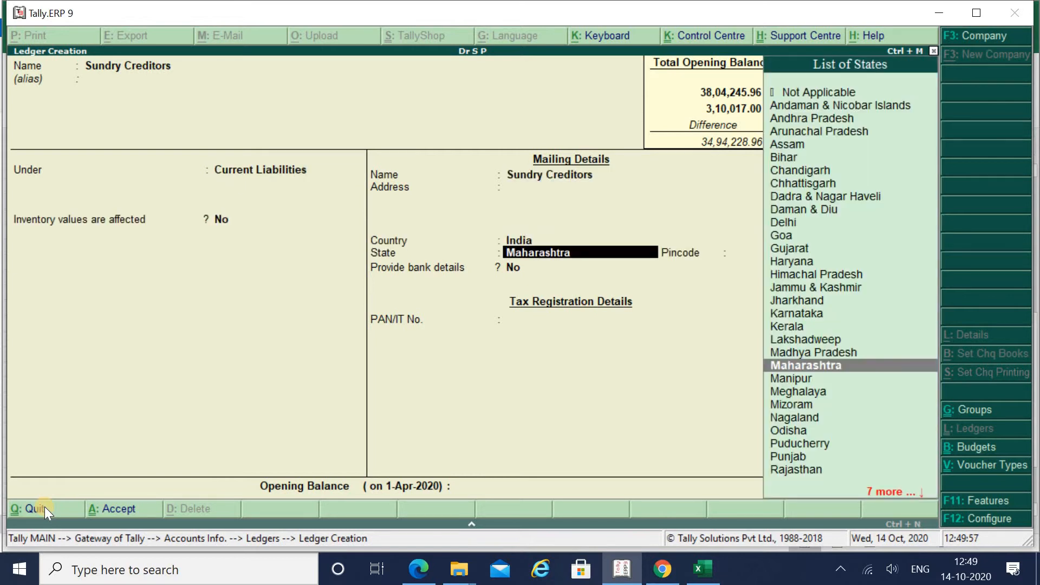
key(Return)
key(Return)
key(Return)
key(alt+Tab)
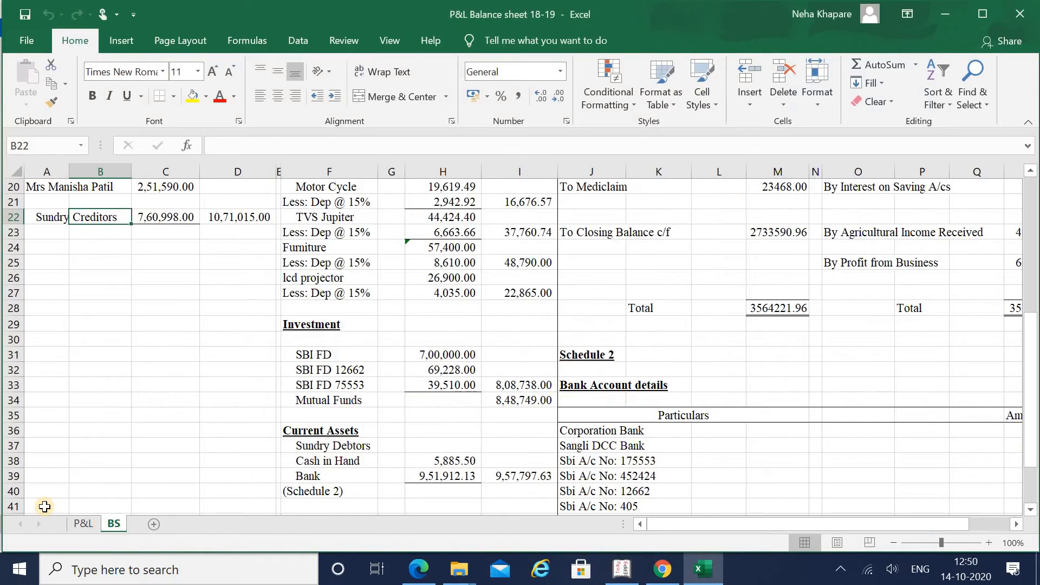
key(alt+Tab)
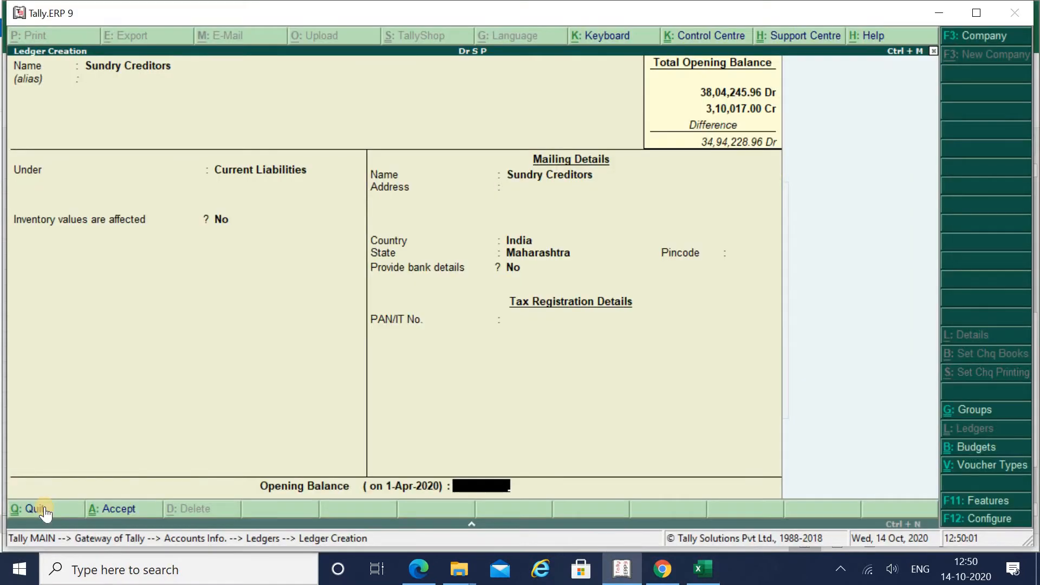
text(7,)
text(60)
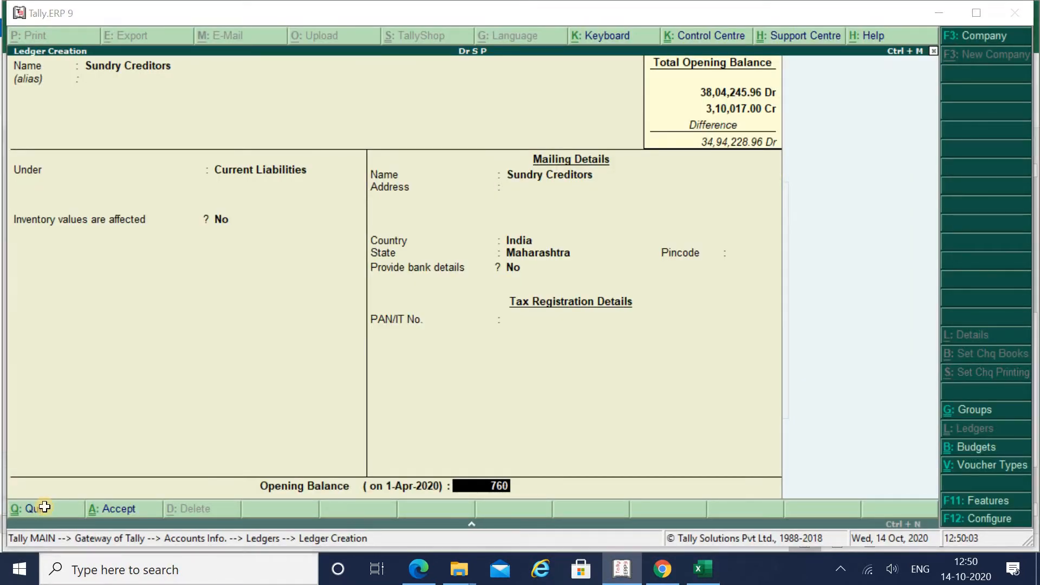
key(alt+Tab)
key(alt+Tab)
text(998)
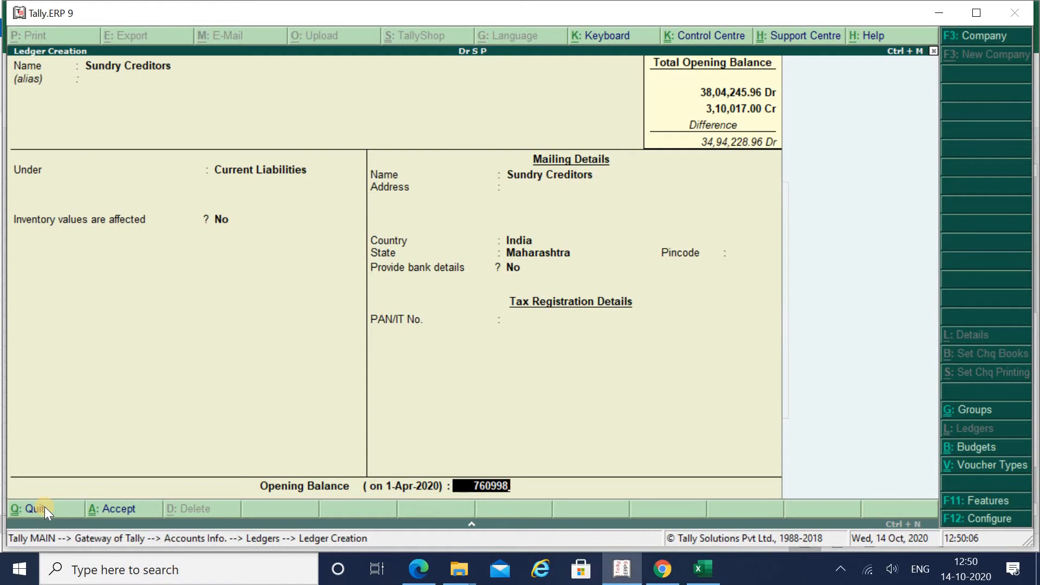
key(Return)
key(Return)
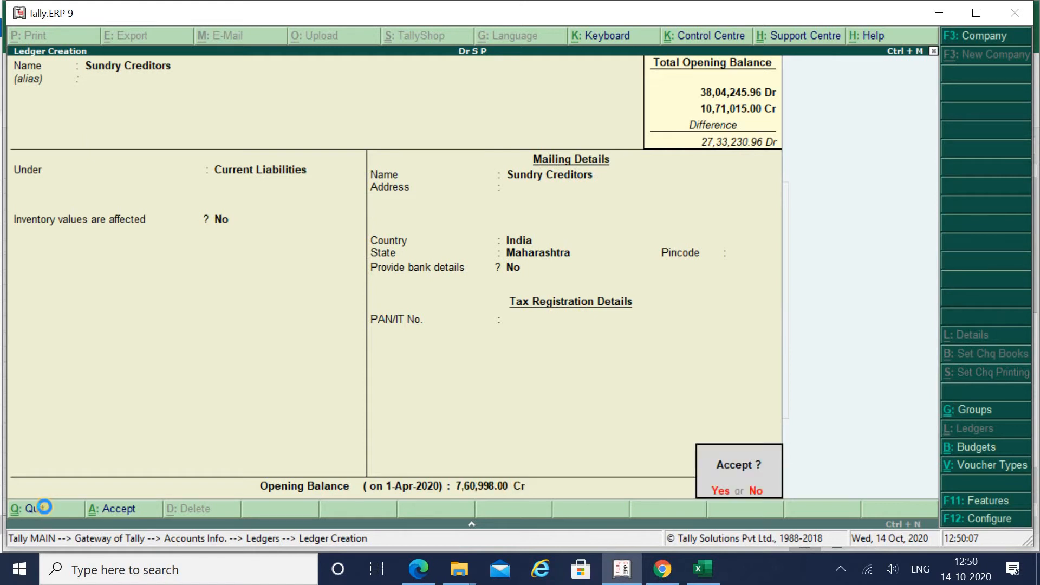
key(alt+Tab)
key(Up)
key(Up)
key(Up)
key(Up)
key(Up)
key(Up)
key(Up)
key(Up)
key(Up)
key(Up)
key(Up)
key(Up)
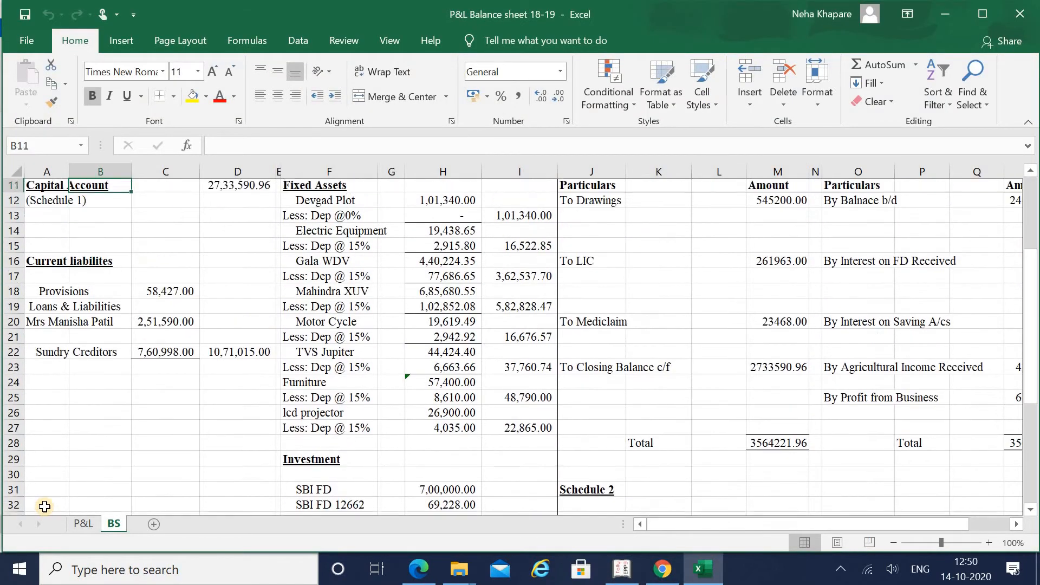
Step: Create the proprietor's ledger under the Capital Account group, correcting the mistyped name
key(Down)
key(Down)
key(alt+Tab)
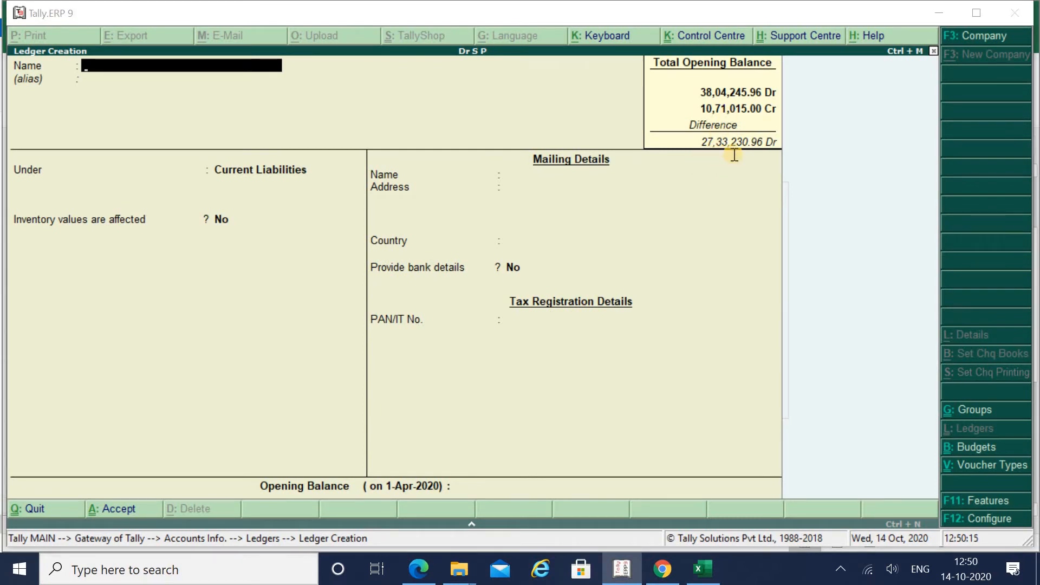
key(alt+Tab)
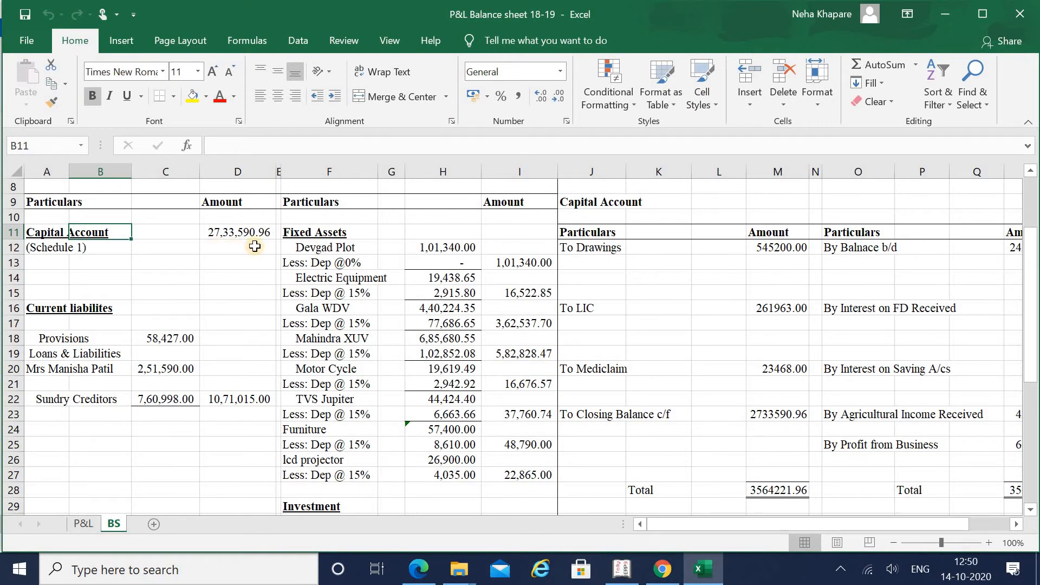
key(Left)
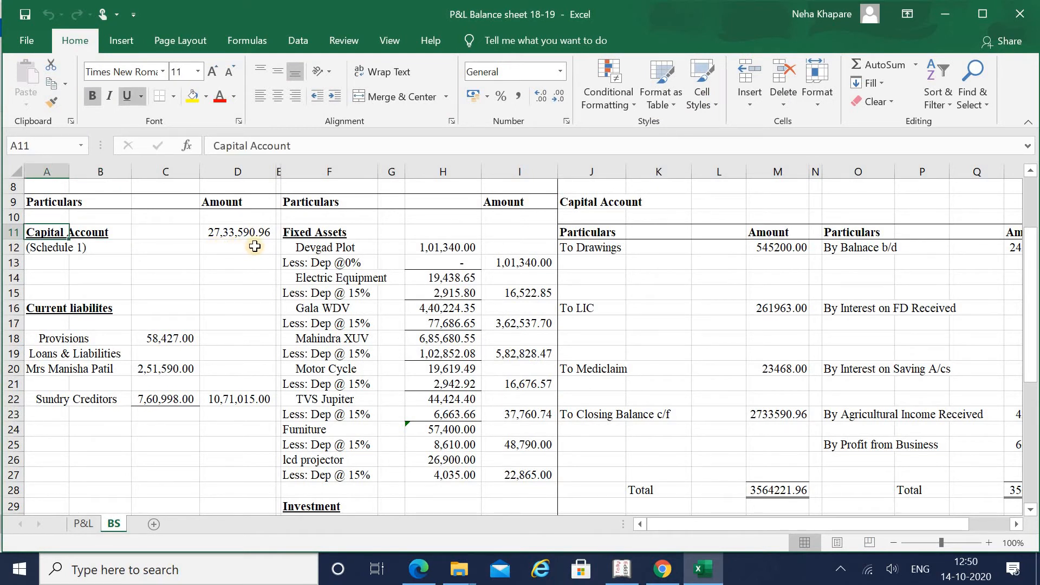
key(alt+Tab)
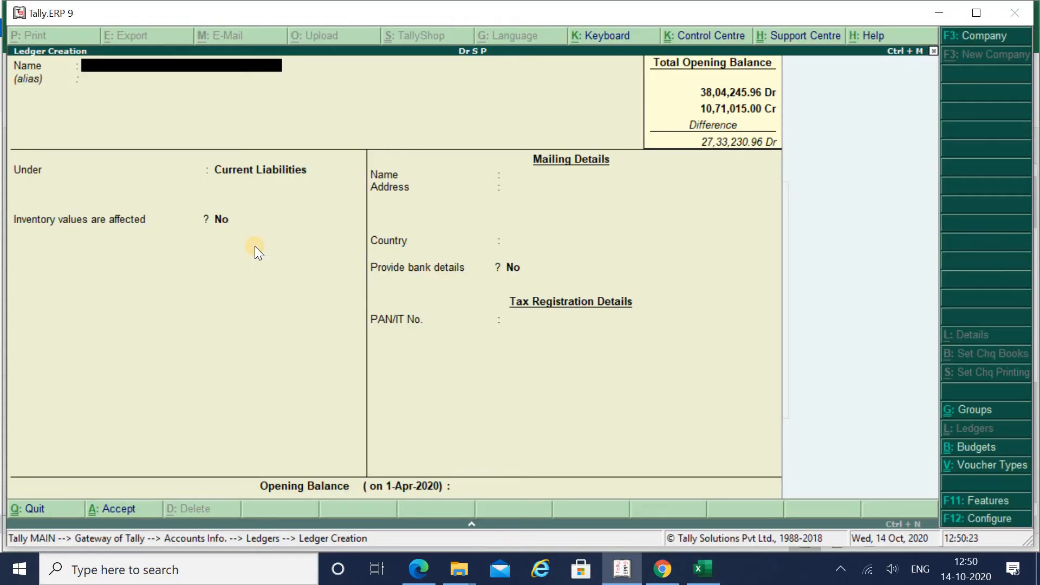
key(alt+Tab)
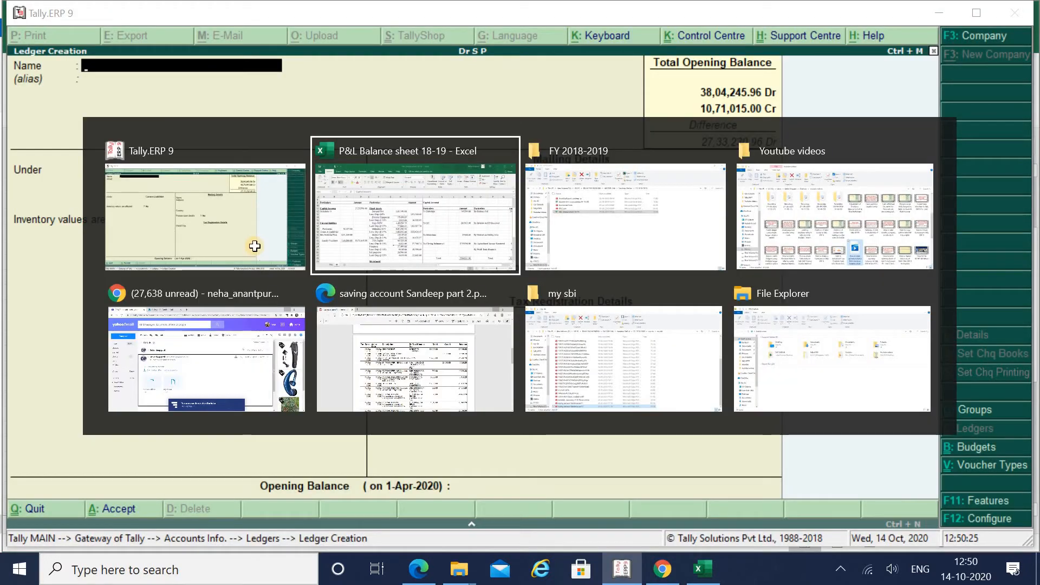
key(alt+Tab)
text(Mr )
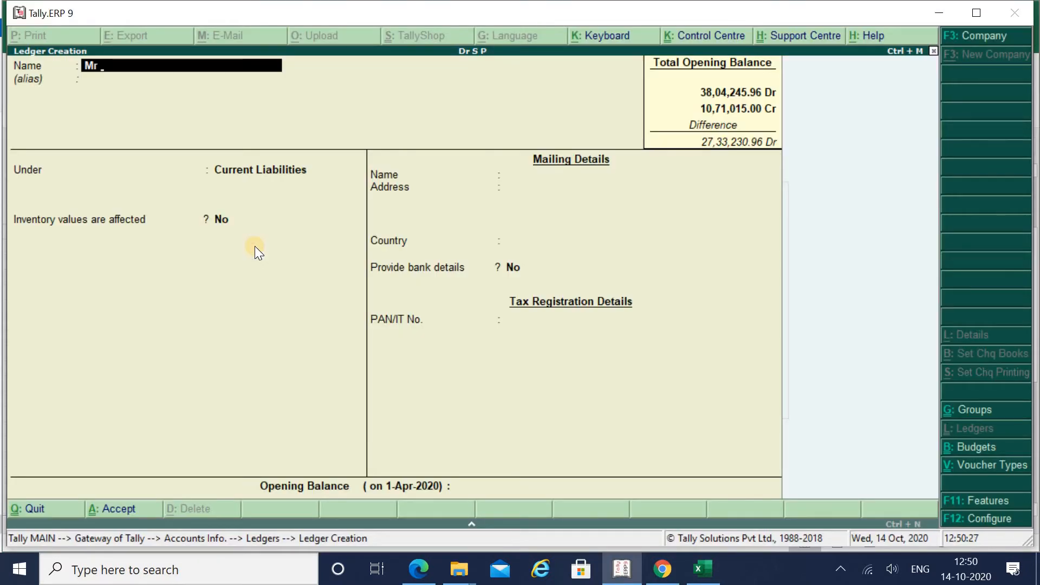
text(SP)
key(BackSpace)
key(BackSpace)
key(BackSpace)
key(BackSpace)
key(BackSpace)
text(Dr S P)
key(Return)
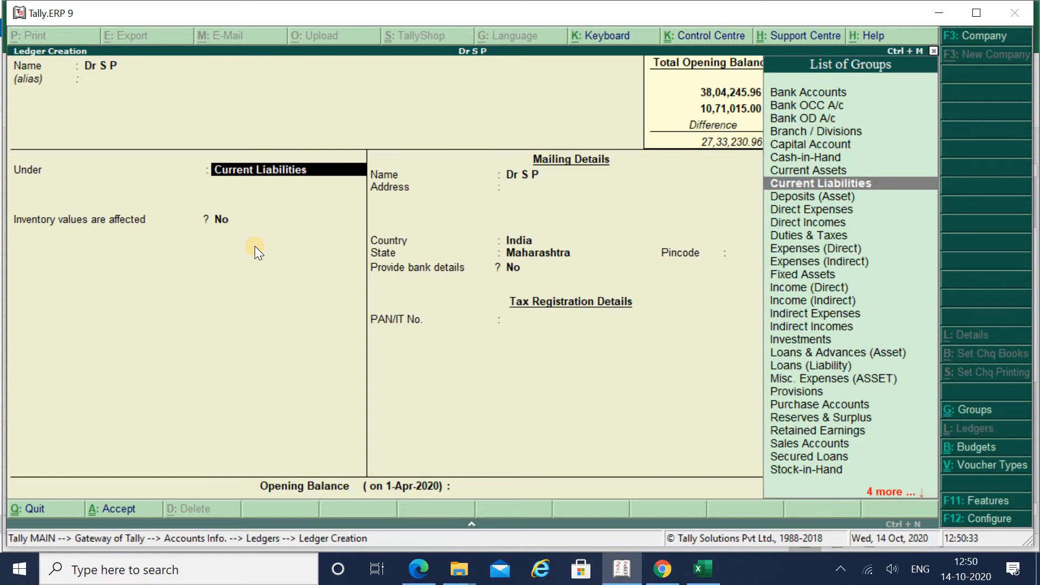
text(Capi)
key(Return)
key(Return)
key(Return)
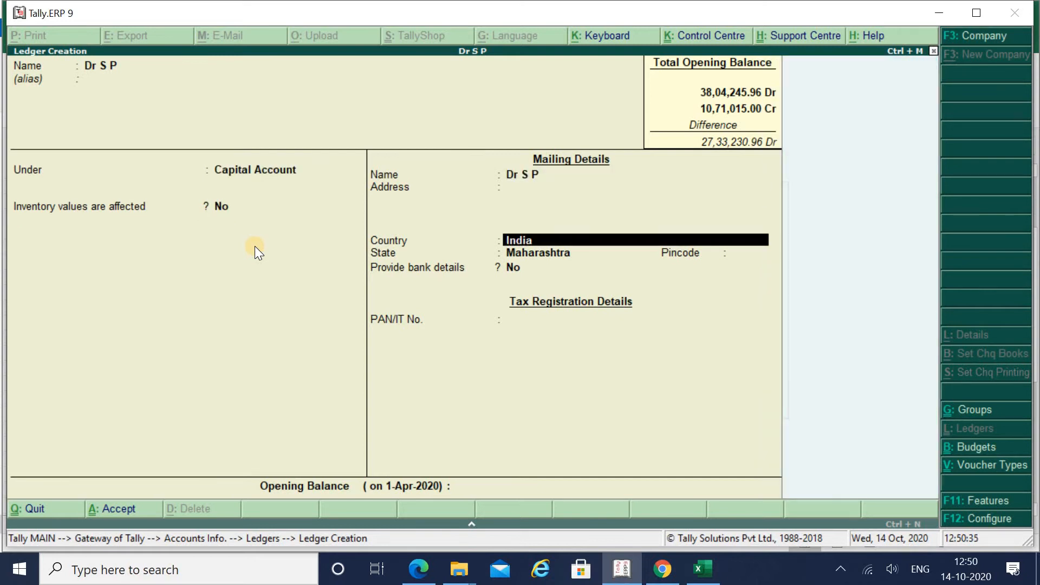
key(Return)
key(Return)
key(Return)
key(Return)
key(Return)
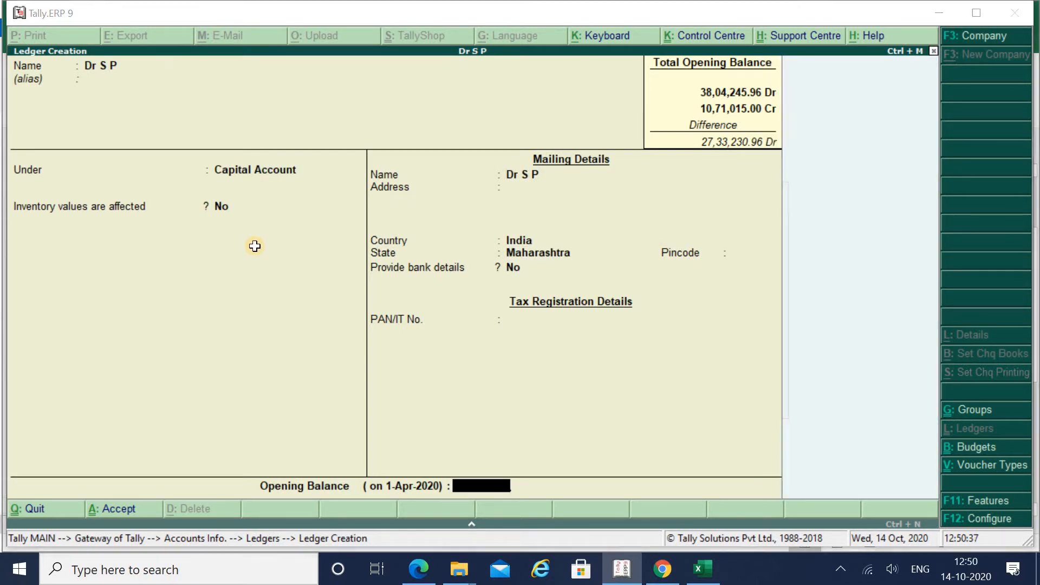
Step: Enter the 27,33,590.96 opening balance, reading the figure from Excel
key(alt+Tab)
key(alt+Tab)
text(2733)
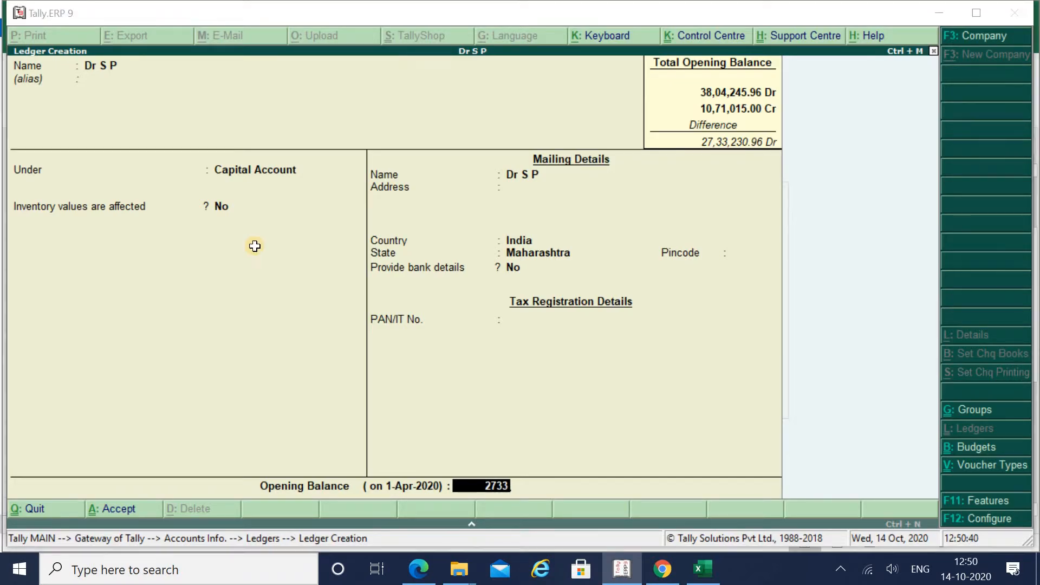
key(alt+Tab)
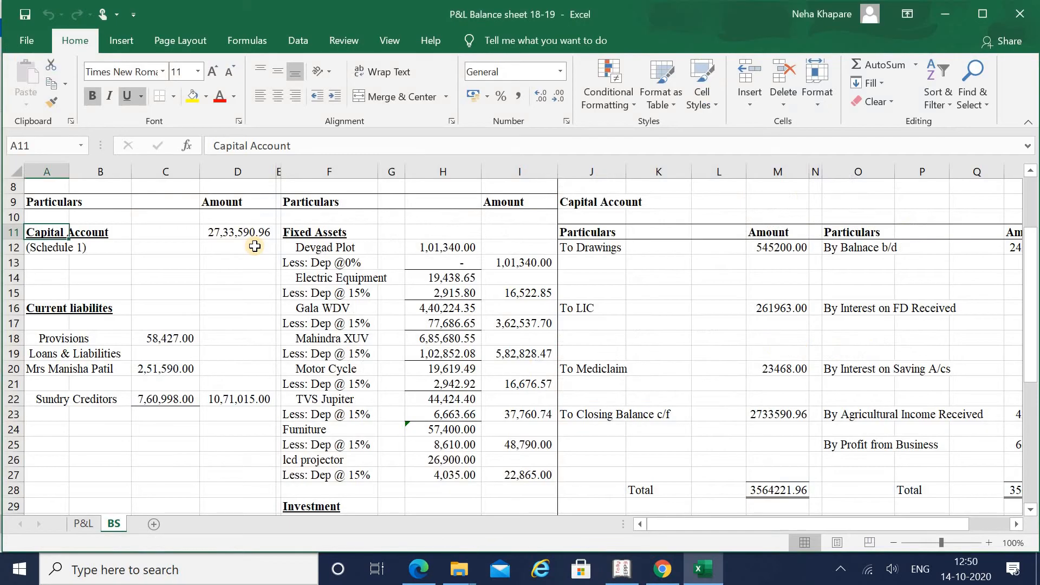
key(alt+Tab)
text(590)
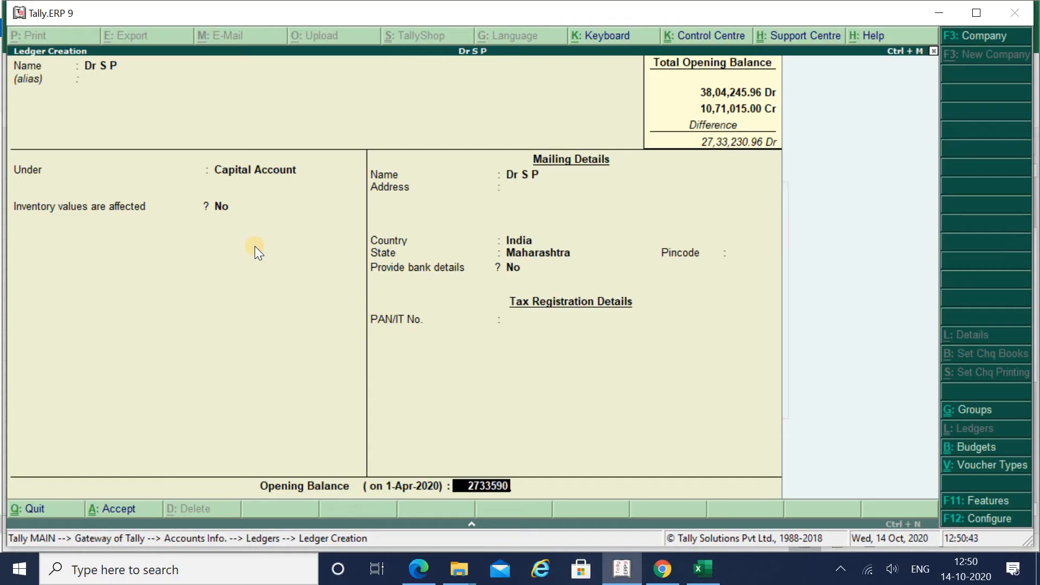
key(alt+Tab)
key(alt+Tab)
text(.96)
key(alt+Tab)
Step: Verify 27,33,590.96 against Excel's capital account schedule and confirm it as Cr
key(Right)
key(Right)
key(Right)
key(Right)
key(Right)
key(Right)
key(Right)
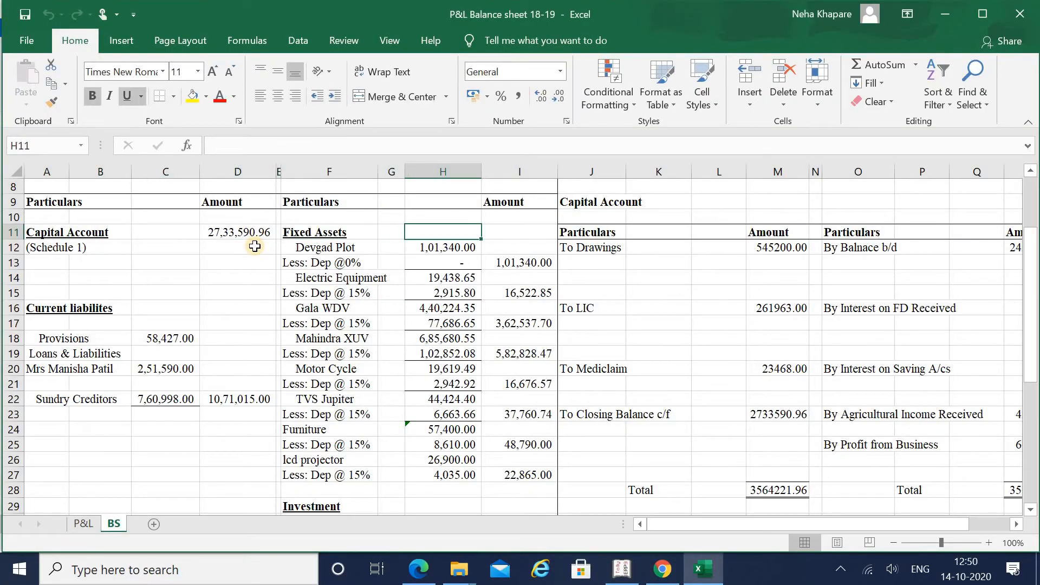
key(Right)
key(Right)
key(Down)
key(Down)
key(Right)
key(Right)
key(Right)
key(Right)
key(Right)
key(Right)
key(Down)
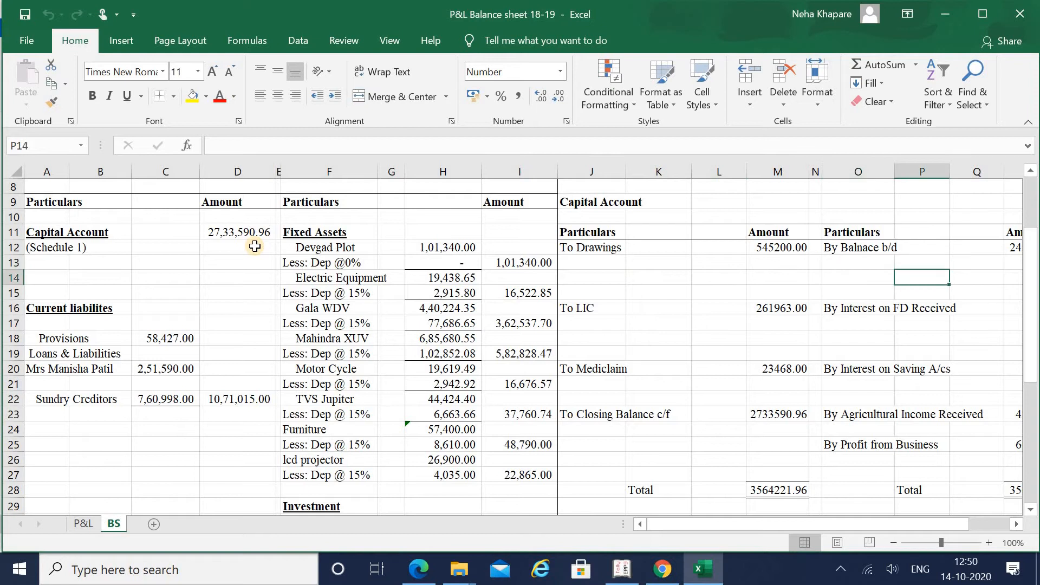
key(Down)
key(Right)
key(Right)
key(Left)
key(Down)
key(Down)
key(Down)
key(Down)
key(Left)
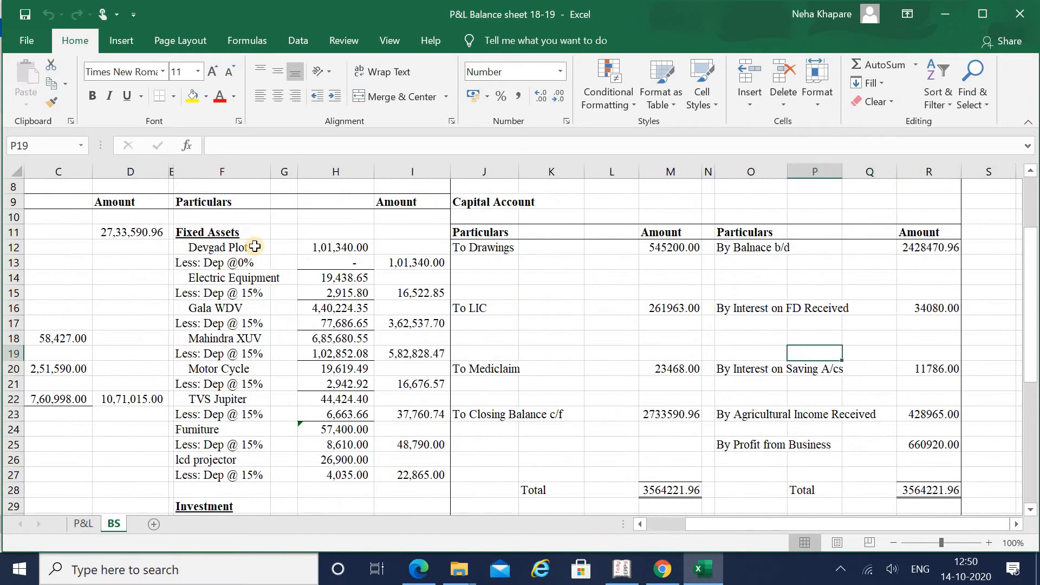
key(Left)
key(Left)
key(Left)
key(Left)
key(Left)
key(Left)
key(Left)
key(Left)
key(Left)
key(Left)
key(Left)
key(Left)
key(Left)
key(Left)
key(Left)
key(Up)
key(Up)
key(Up)
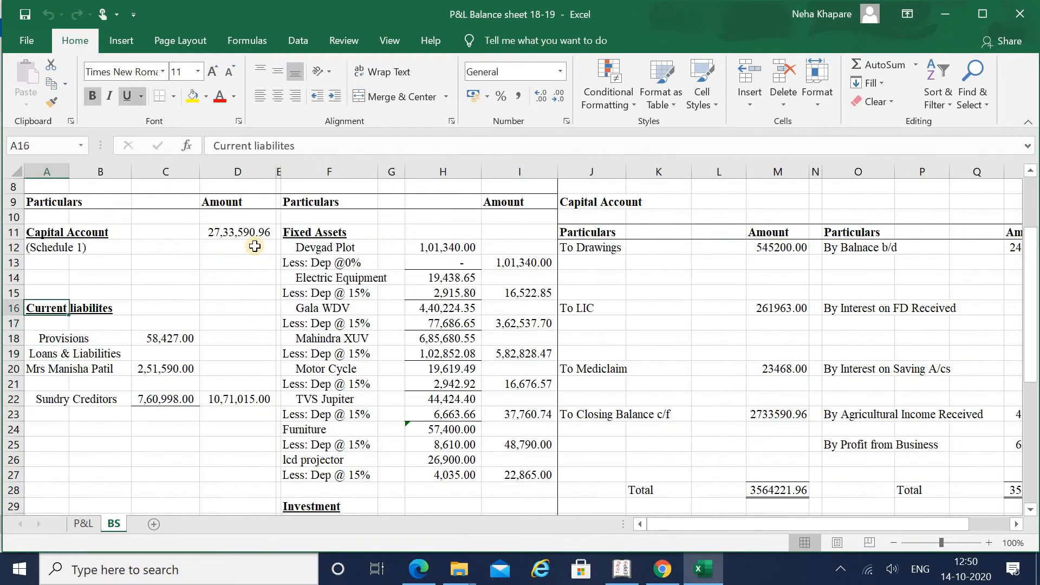
key(Up)
key(Up)
key(Up)
key(Up)
key(Up)
key(Right)
key(Right)
key(Right)
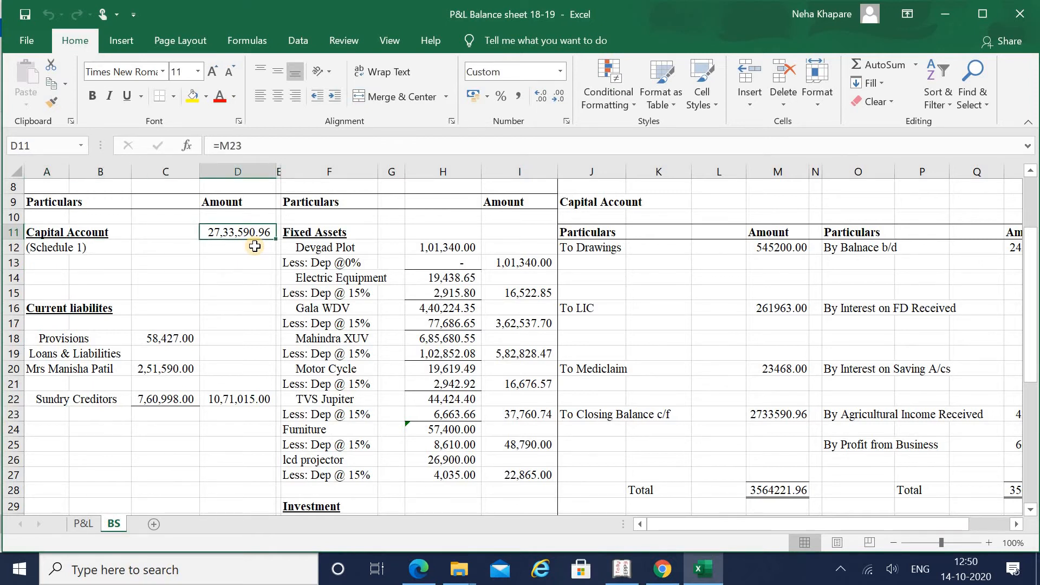
key(alt+Tab)
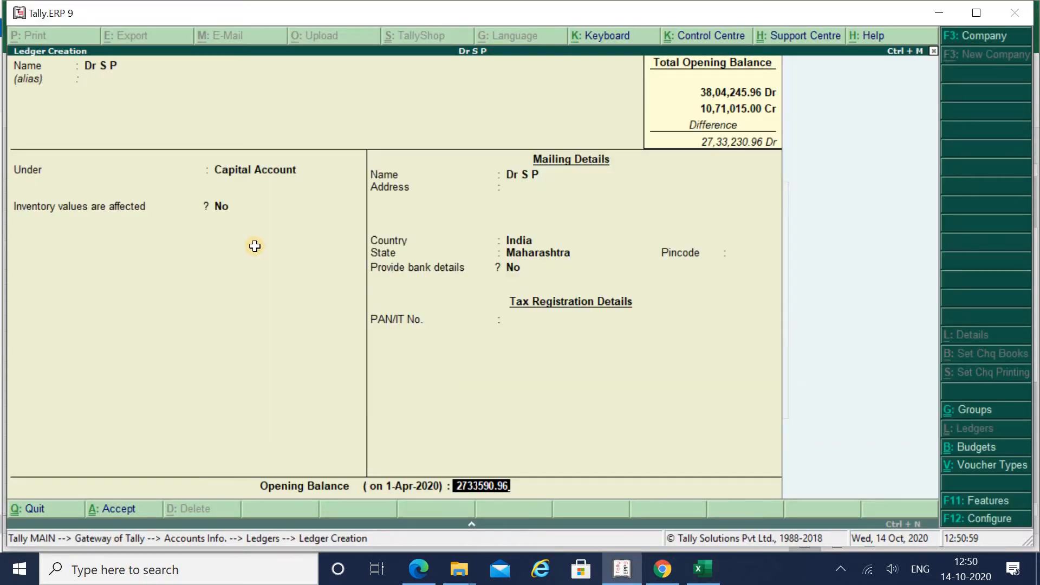
key(alt+Tab)
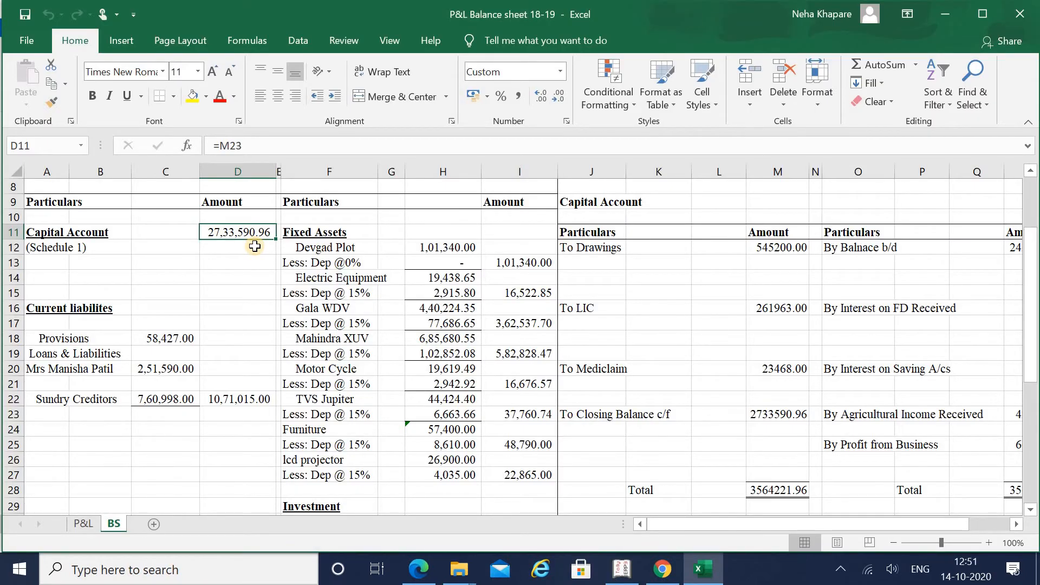
key(alt+Tab)
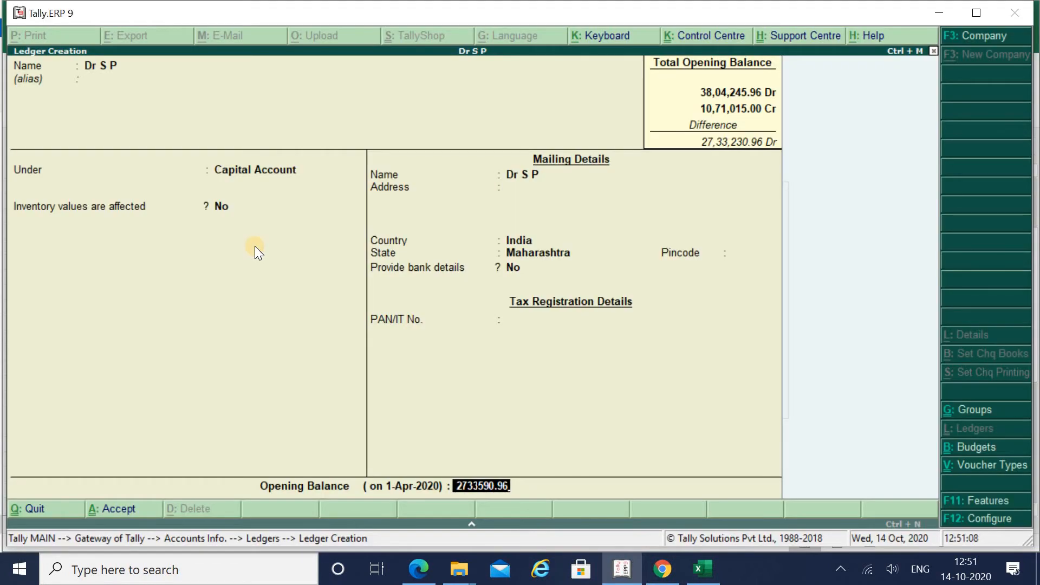
key(Return)
key(Return)
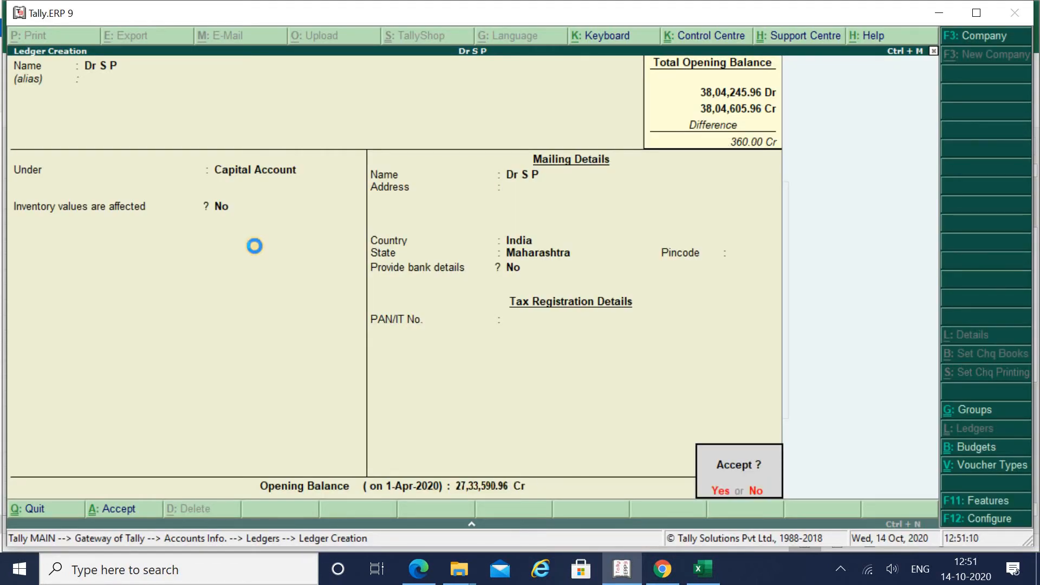
key(Return)
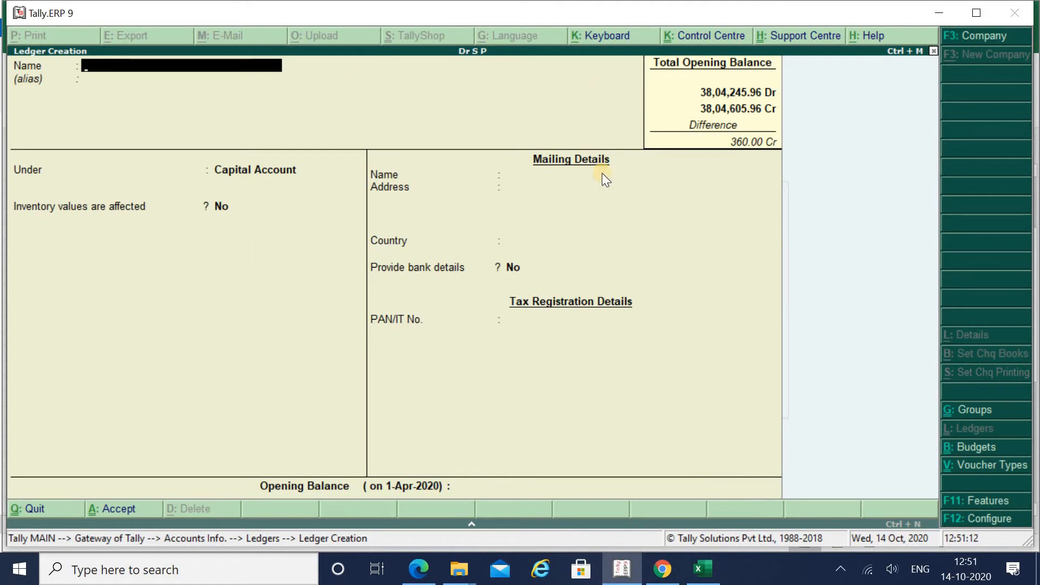
Step: Close ledger creation and open the detailed Trial Balance with Alt+F1
click(59, 514)
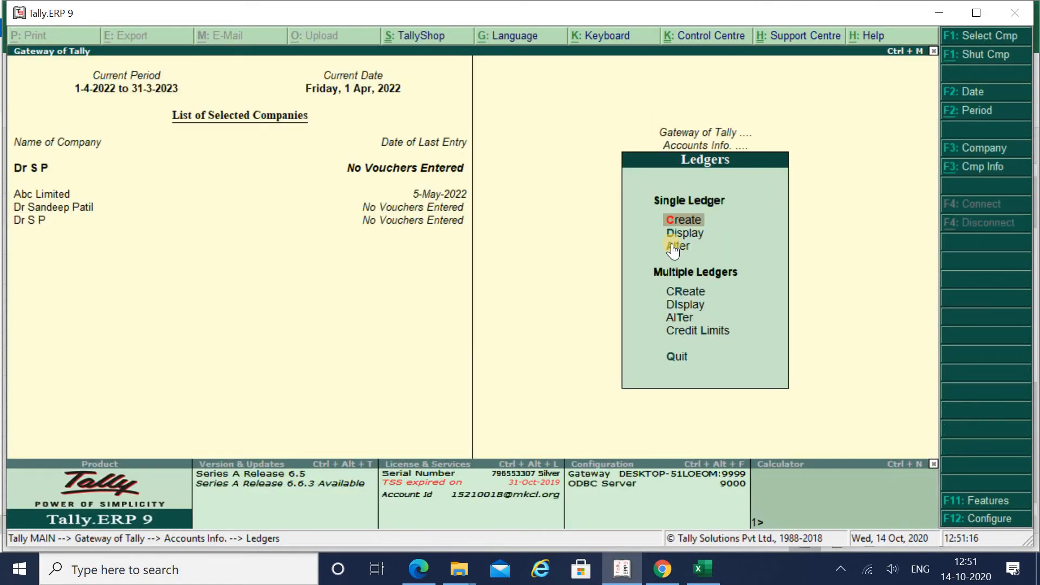
key(Down)
key(Down)
key(Down)
key(Down)
key(Down)
key(Down)
key(Down)
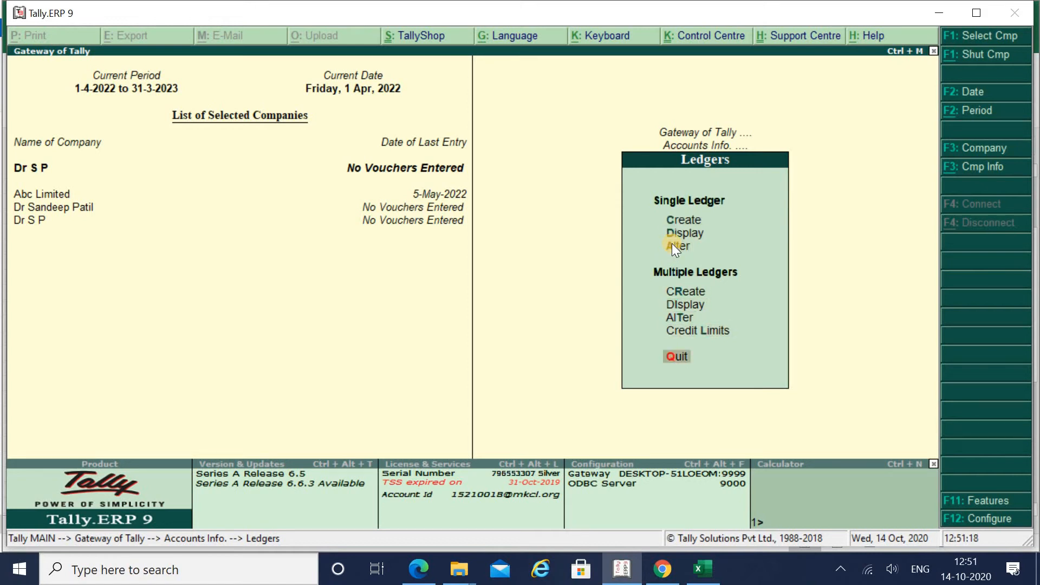
key(Return)
key(Down)
key(Down)
key(Down)
key(Down)
key(Up)
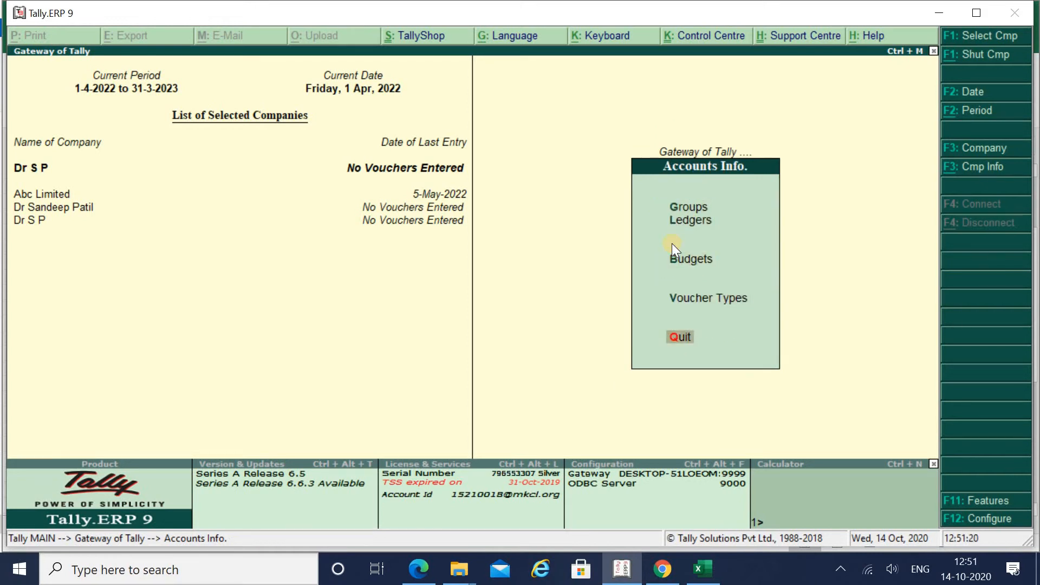
key(Return)
key(Down)
key(Down)
key(Down)
key(Down)
key(Down)
key(Down)
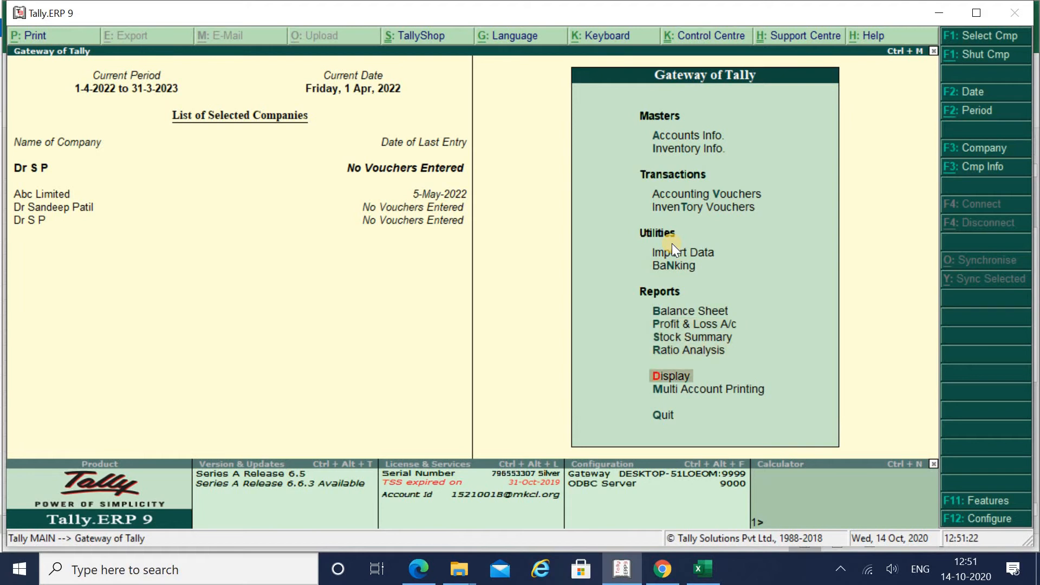
key(Return)
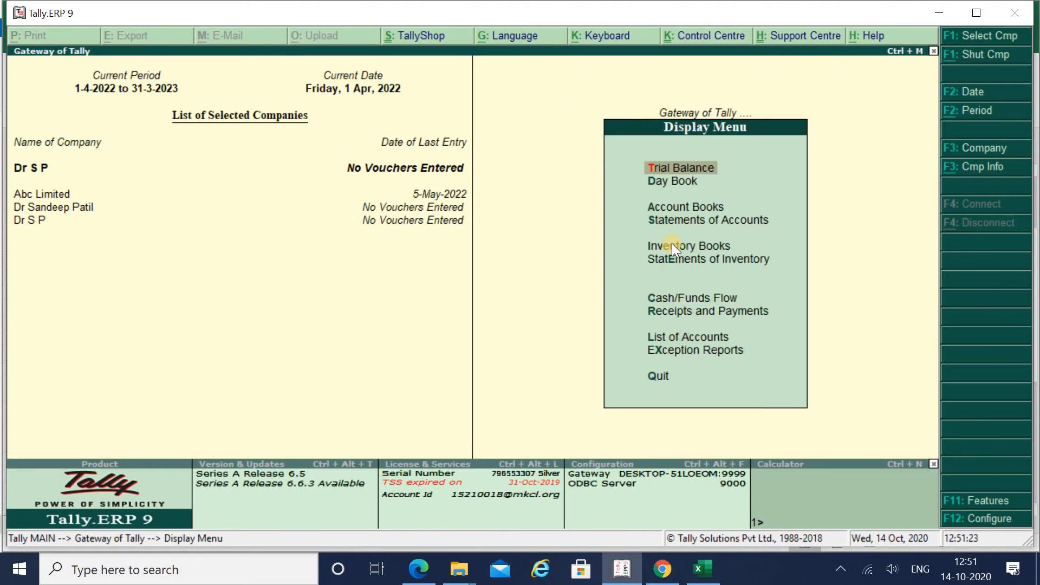
key(Return)
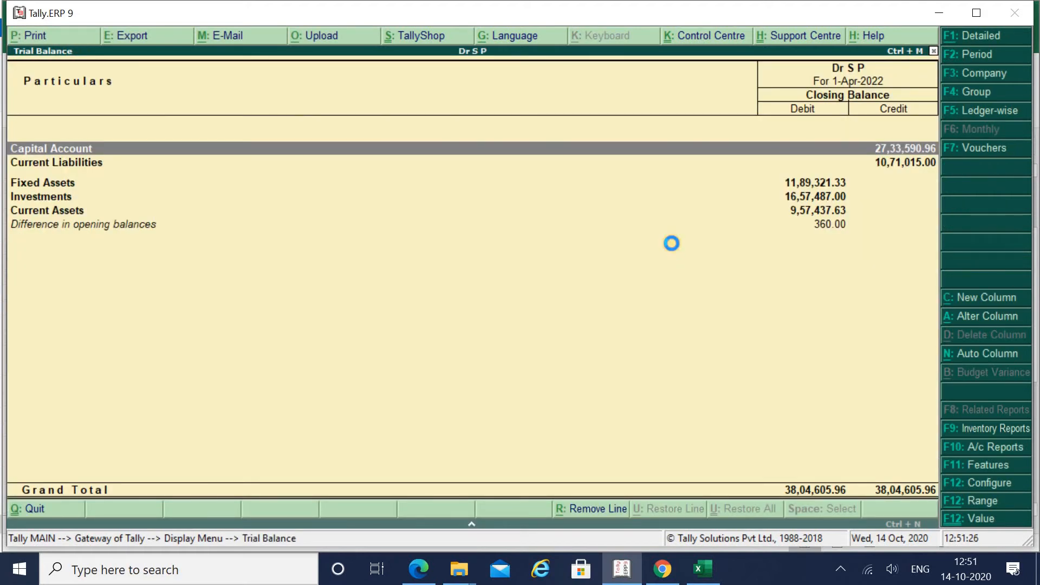
key(alt+F1)
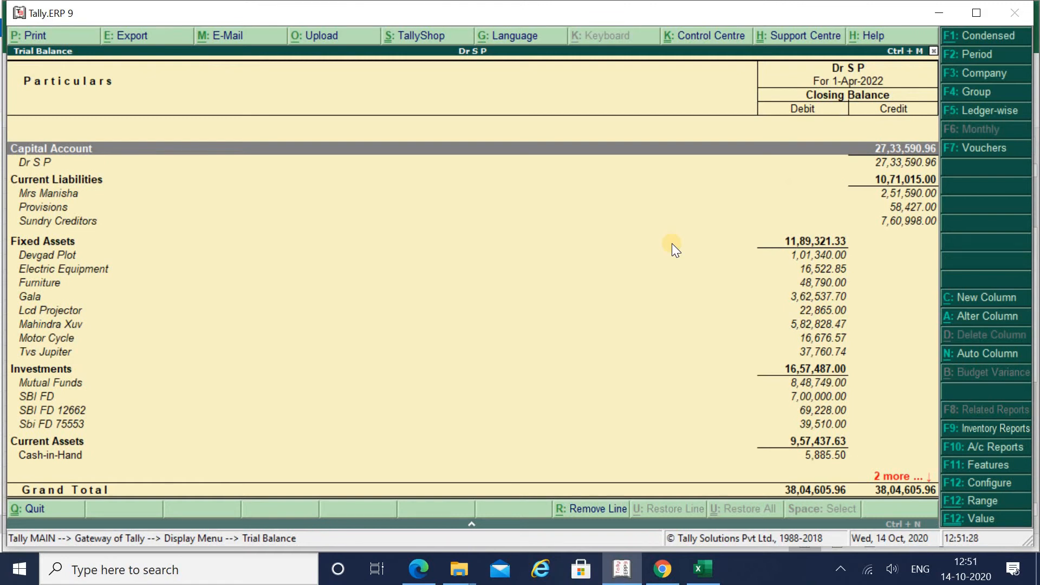
Step: Compare the loan 2,51,590, Provisions and Sundry Creditors lines against Excel's balance sheet
key(alt+Tab)
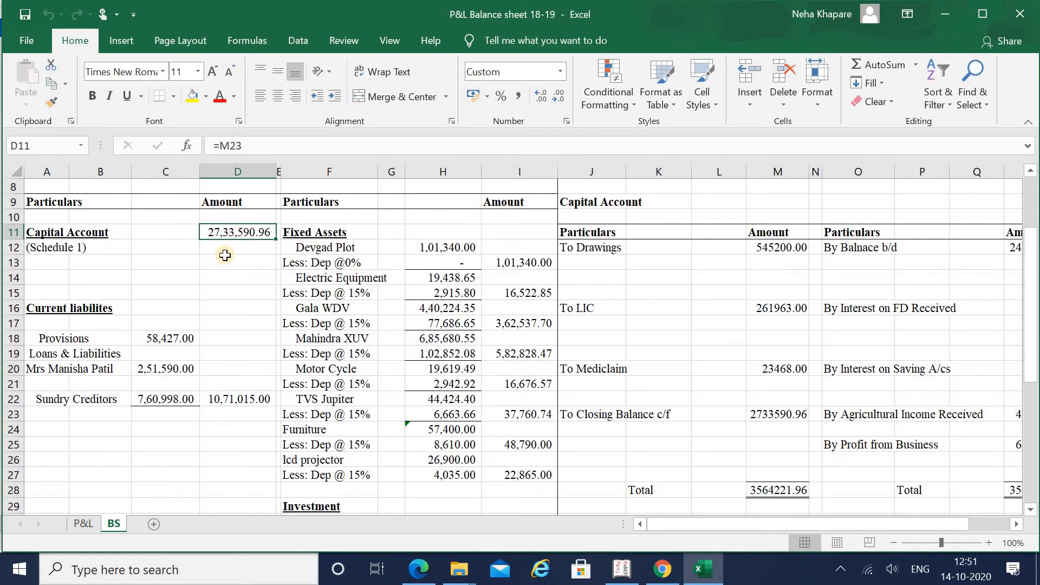
key(alt+Tab)
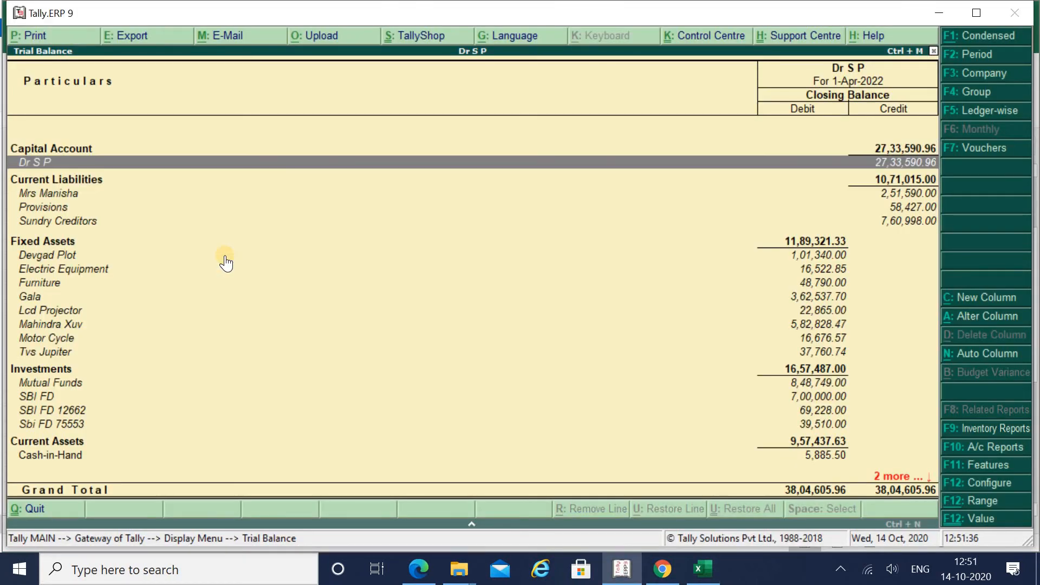
key(Down)
key(alt+Tab)
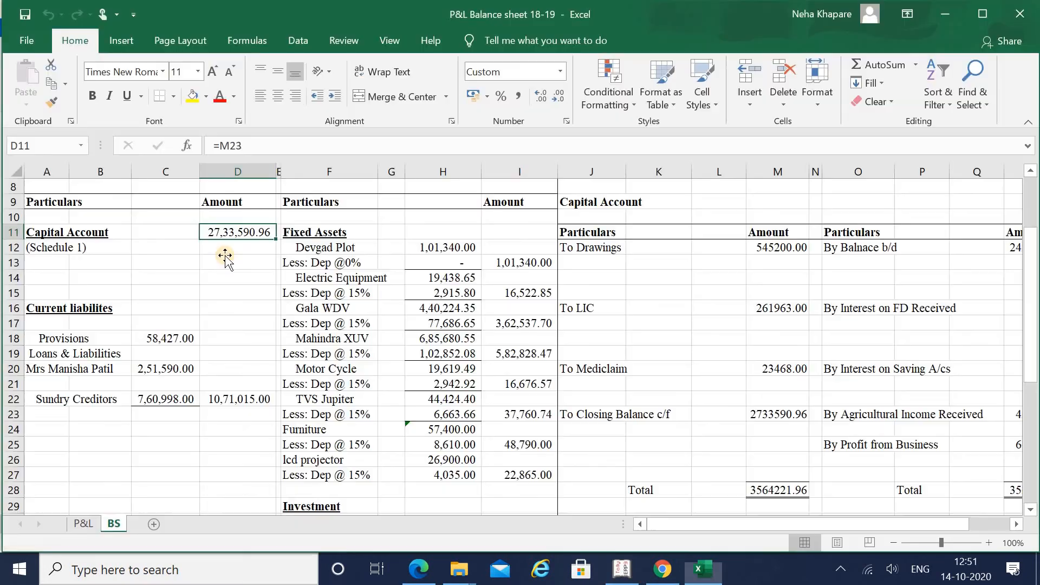
key(Down)
key(Down)
key(Down)
key(Down)
key(Down)
key(Down)
key(Down)
key(Down)
key(Left)
key(Down)
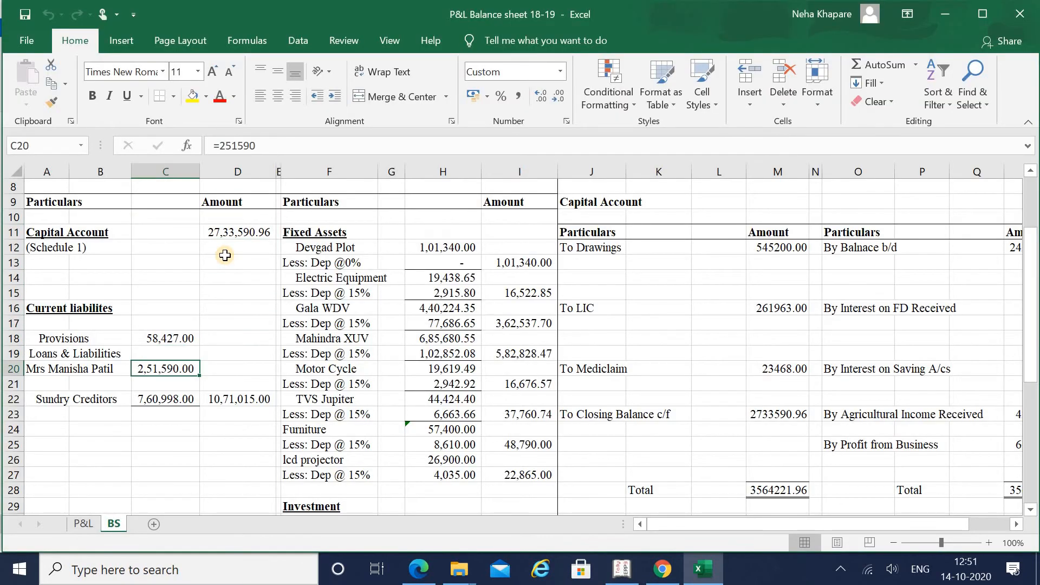
key(alt+Tab)
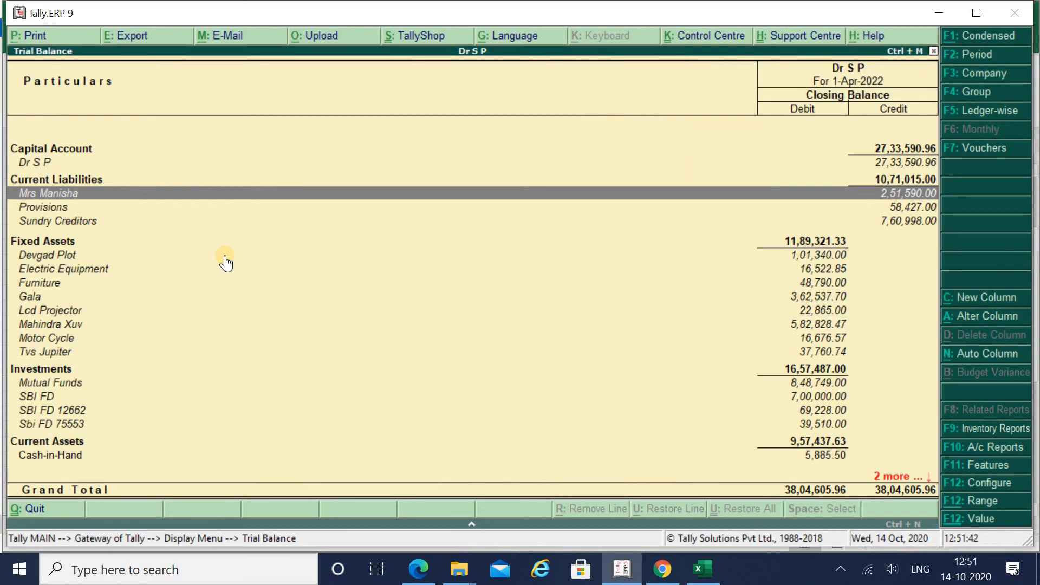
key(Down)
key(alt+Tab)
key(Up)
key(Up)
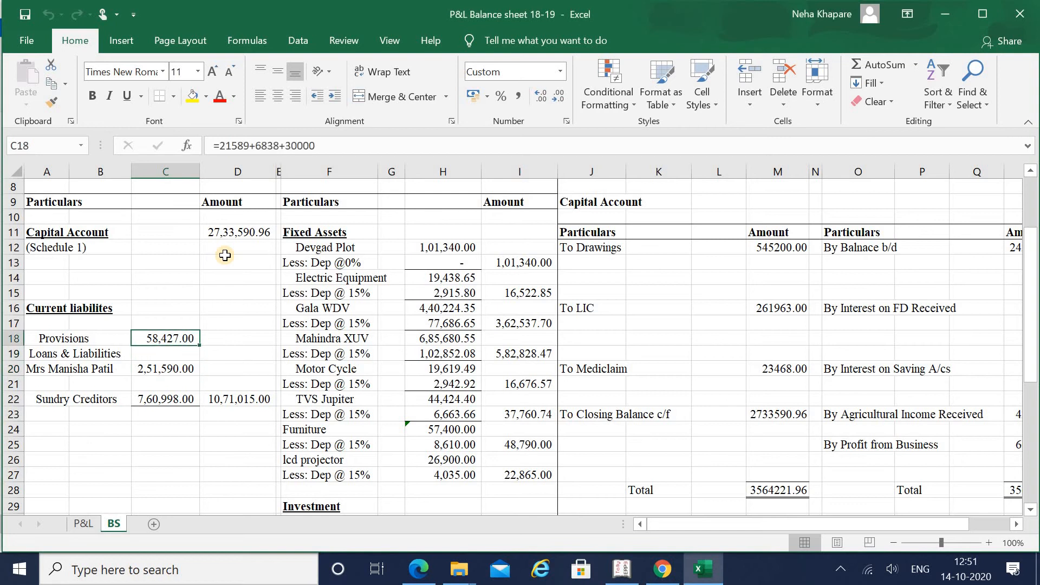
key(alt+Tab)
key(Down)
key(alt+Tab)
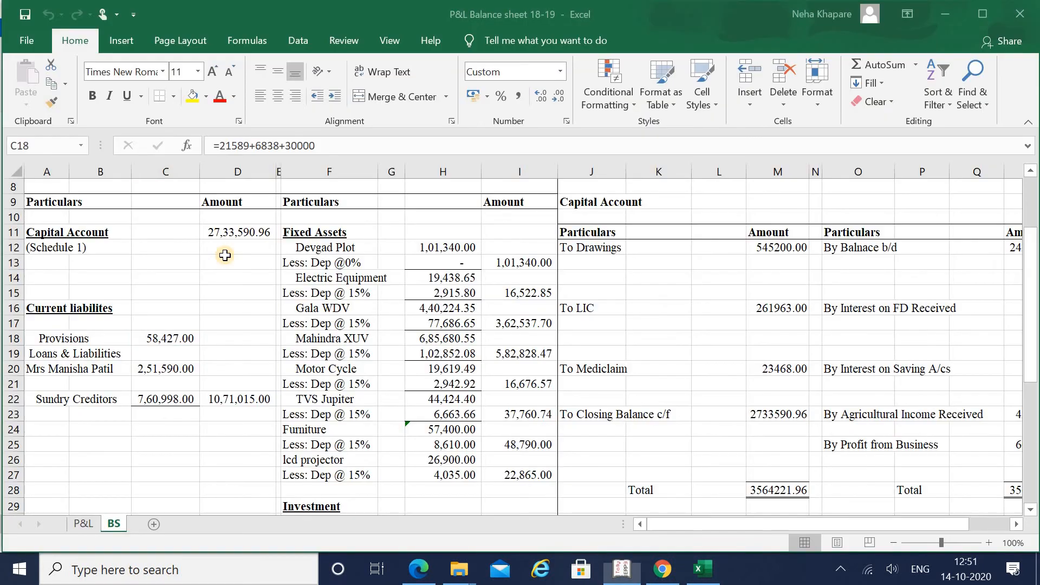
key(Down)
key(Down)
key(Down)
key(Down)
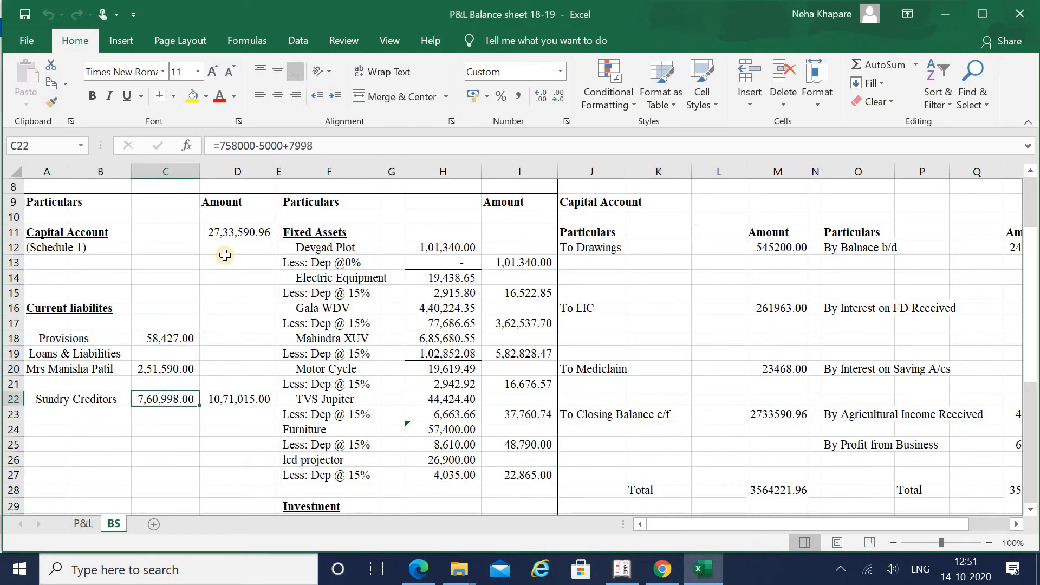
key(alt+Tab)
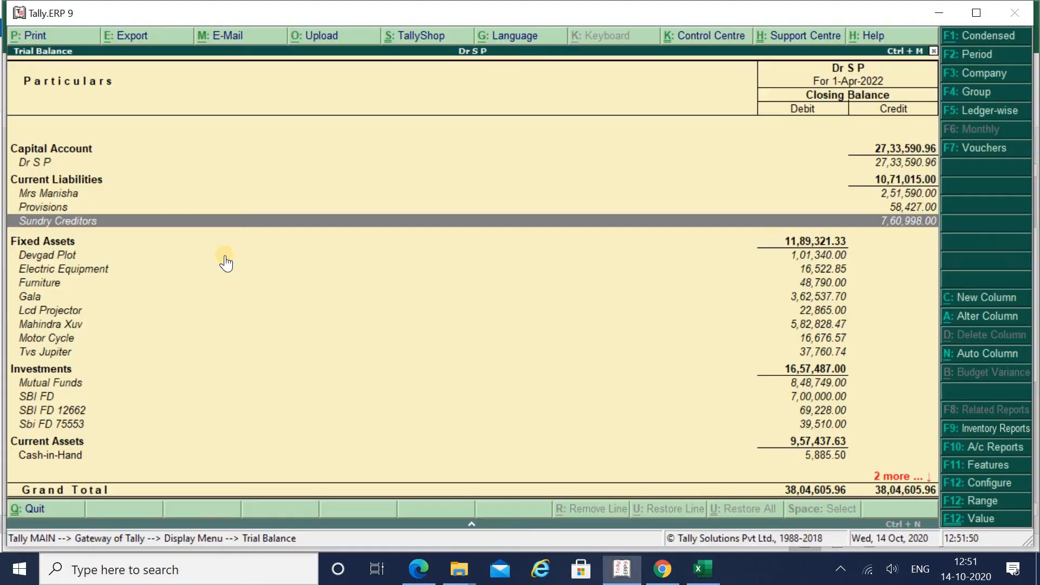
key(alt+Tab)
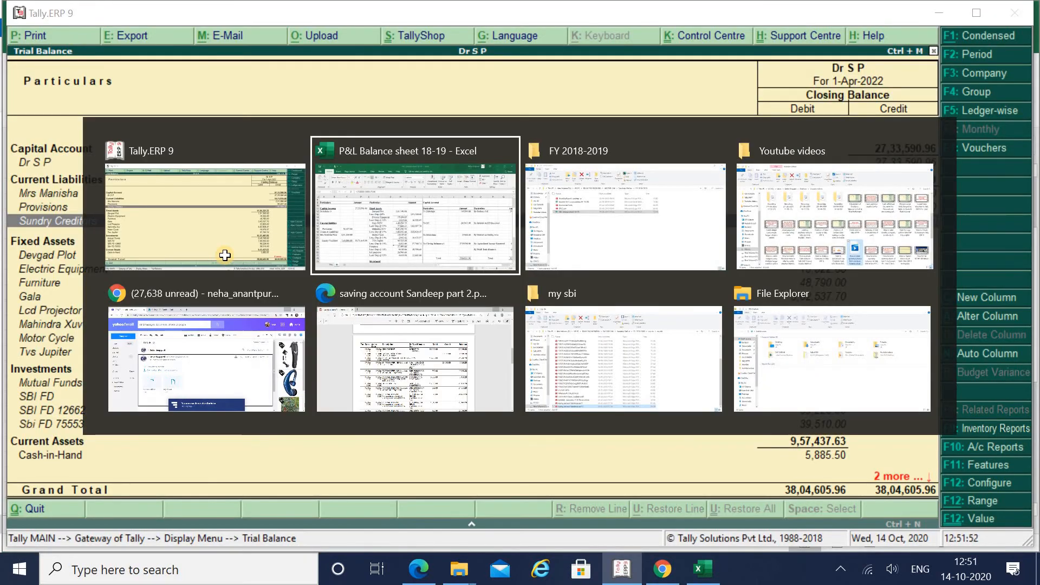
Step: Check Excel's balance-sheet total 3804605.96 against Tally's Capital Account and liability lines
key(Right)
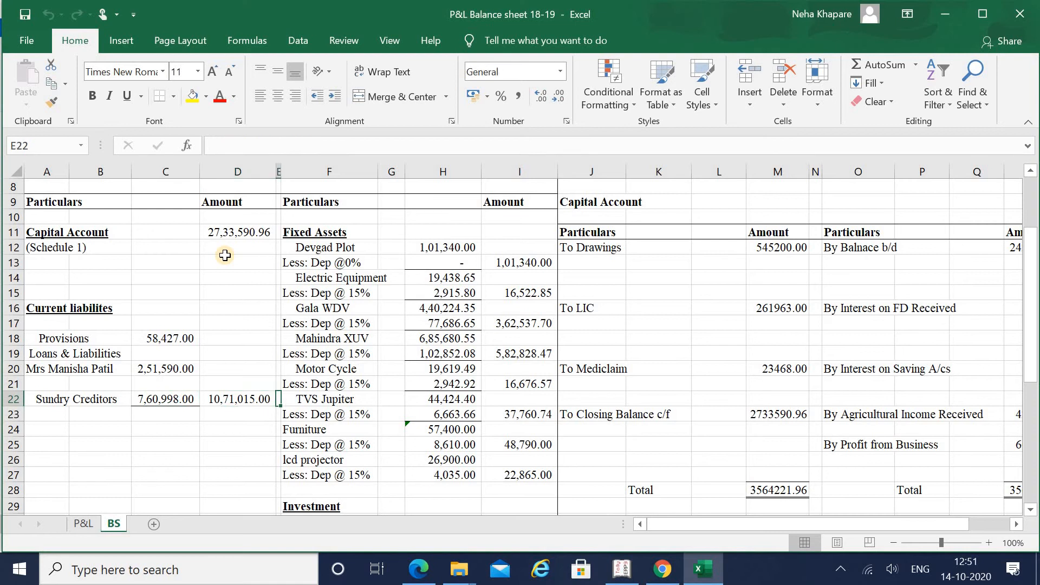
key(Down)
key(Down)
key(Down)
key(Down)
key(Down)
key(Down)
key(Down)
key(Down)
key(Down)
key(Down)
key(Down)
key(Down)
key(Down)
key(Down)
key(Down)
key(Down)
key(Down)
key(Down)
key(Down)
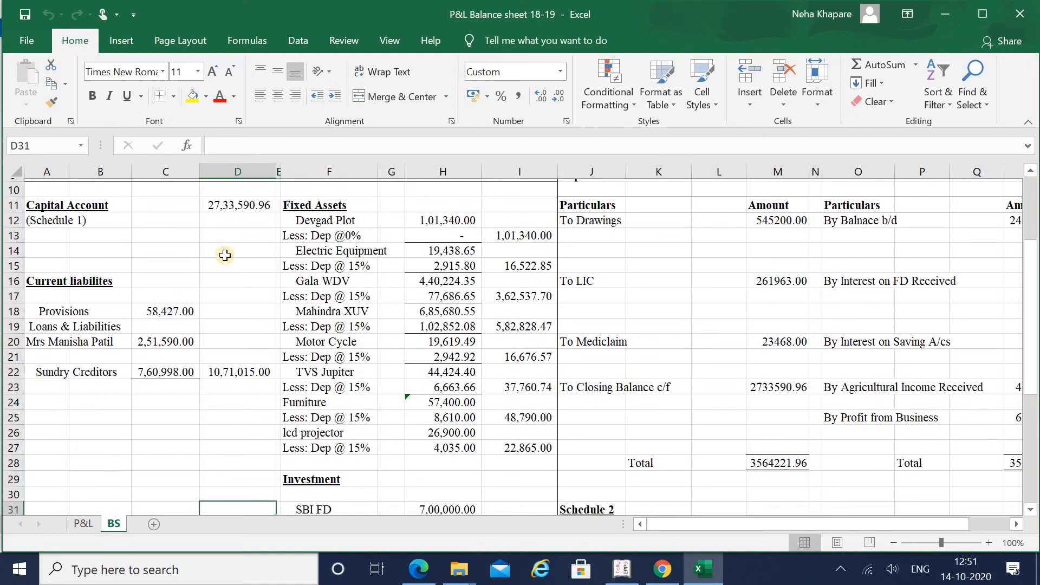
key(Down)
key(Down)
key(Down)
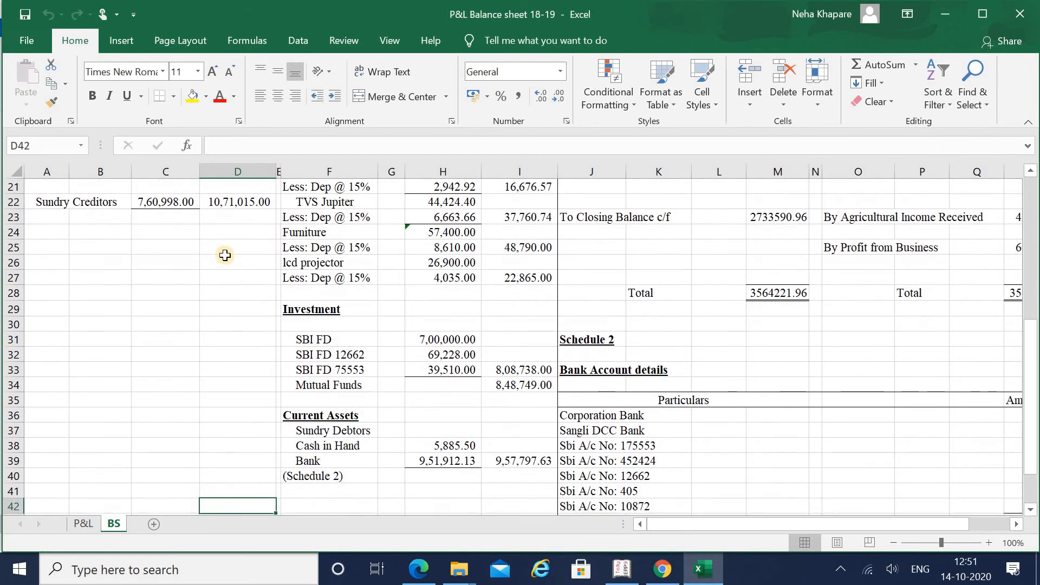
key(Down)
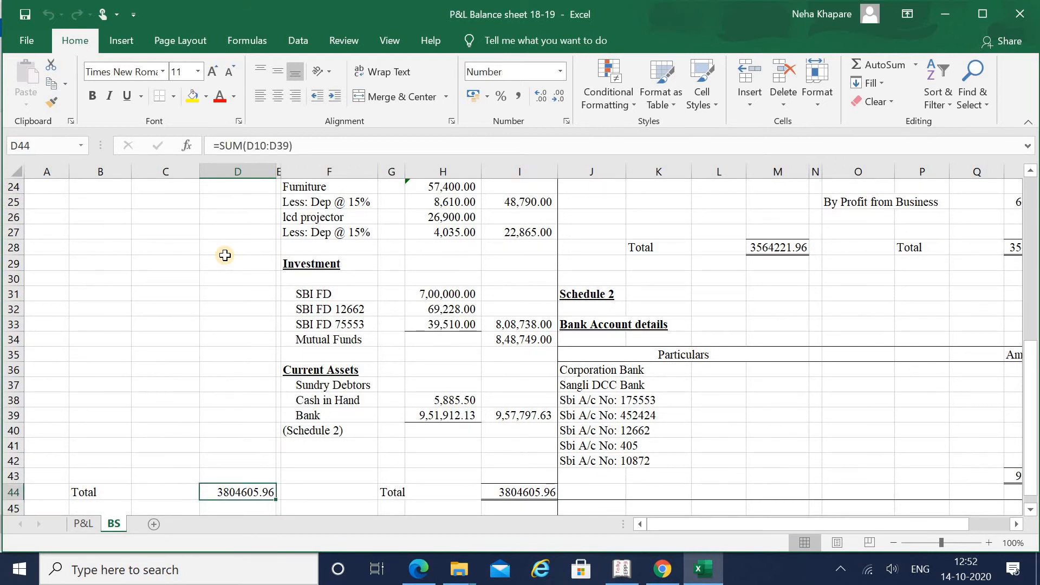
key(alt+Tab)
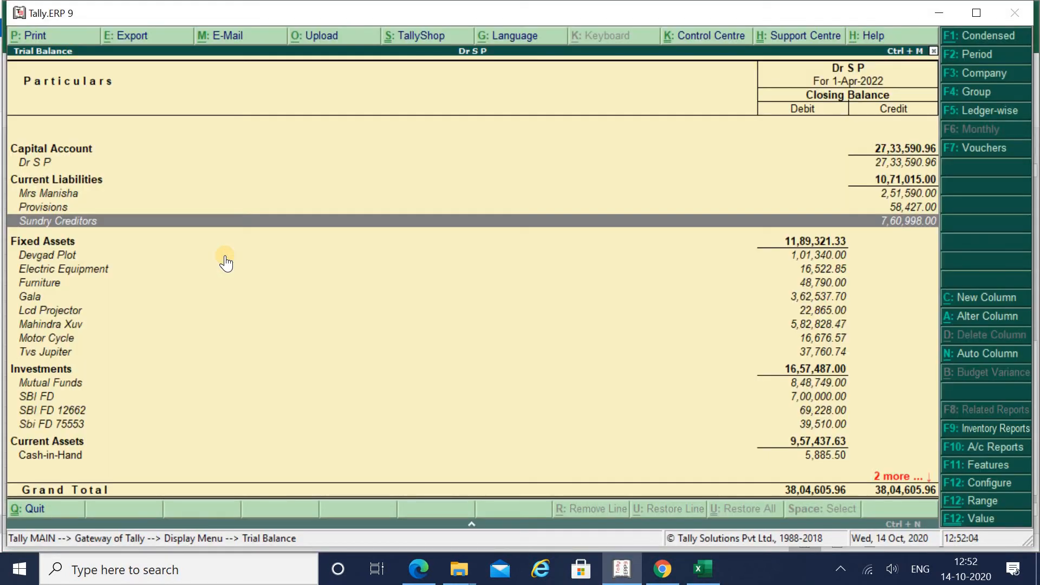
key(Up)
key(Up)
key(Up)
key(Up)
key(Up)
key(Down)
key(Down)
key(Down)
key(Down)
key(Down)
key(Down)
Step: Match Devgad Plot's net value in the Excel fixed-asset schedule with Tally's ledger
key(alt+Tab)
key(Right)
key(Right)
key(Right)
key(Right)
key(Up)
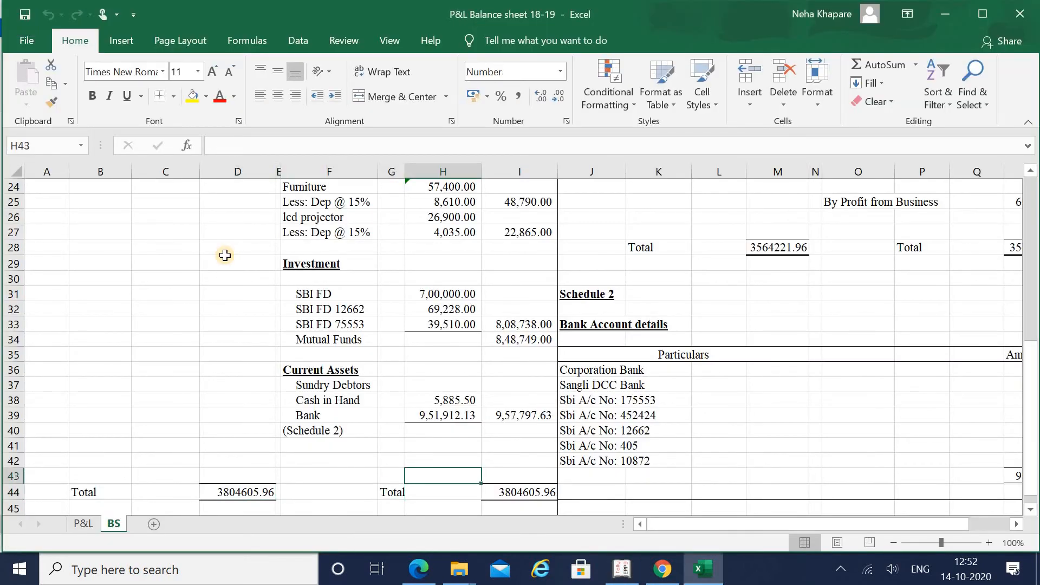
key(Up)
key(Up)
key(Up)
key(Up)
key(Up)
key(Up)
key(Up)
key(Up)
key(Up)
key(Up)
key(Up)
key(Up)
key(Up)
key(Up)
key(Up)
key(Up)
key(Up)
key(Up)
key(Up)
key(Up)
key(Right)
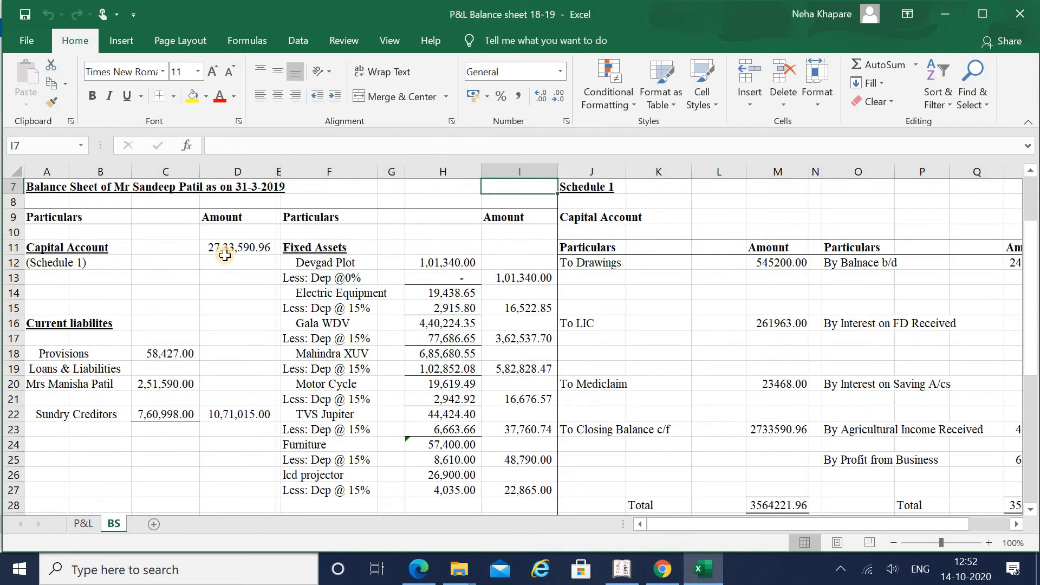
key(Down)
key(Down)
key(Down)
key(Down)
key(Down)
key(Down)
key(alt+Tab)
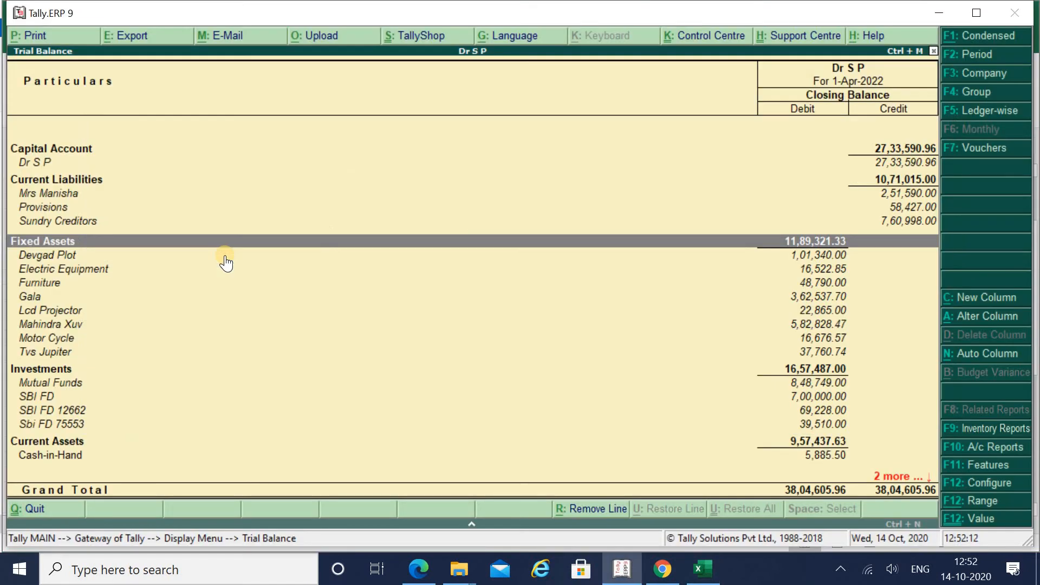
key(Down)
key(alt+Tab)
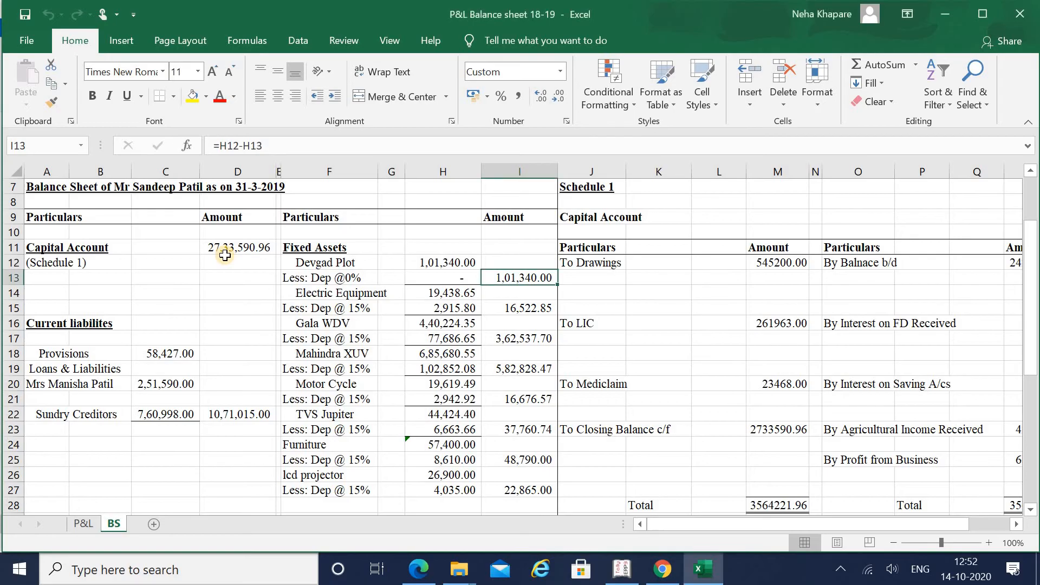
Step: Compare the Electric Equipment and Gala net values between Excel and Tally
key(Down)
key(Down)
key(alt+Tab)
key(Down)
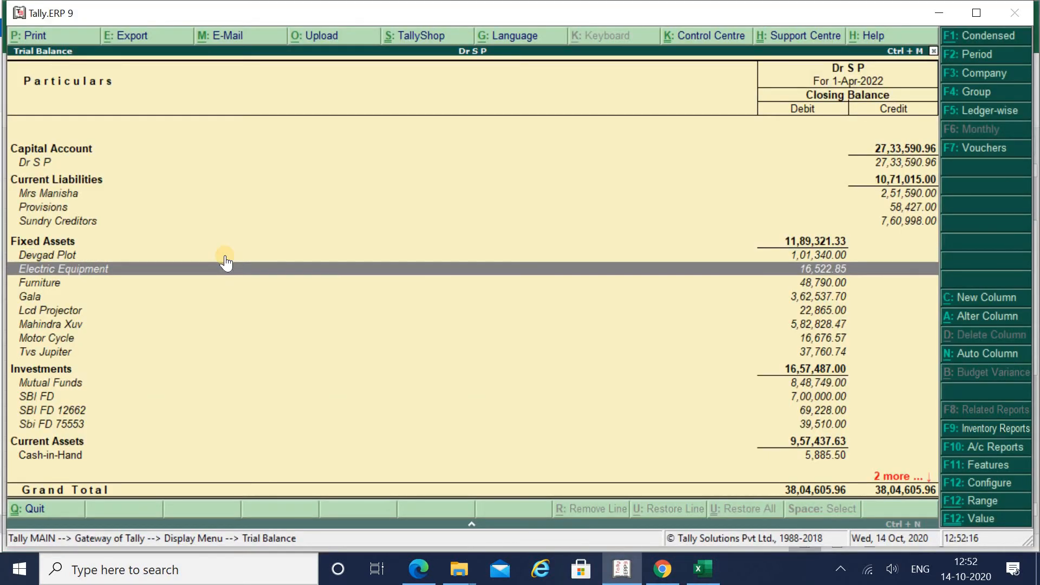
key(alt+Tab)
key(Down)
key(Down)
key(alt+Tab)
key(Down)
key(Down)
key(alt+Tab)
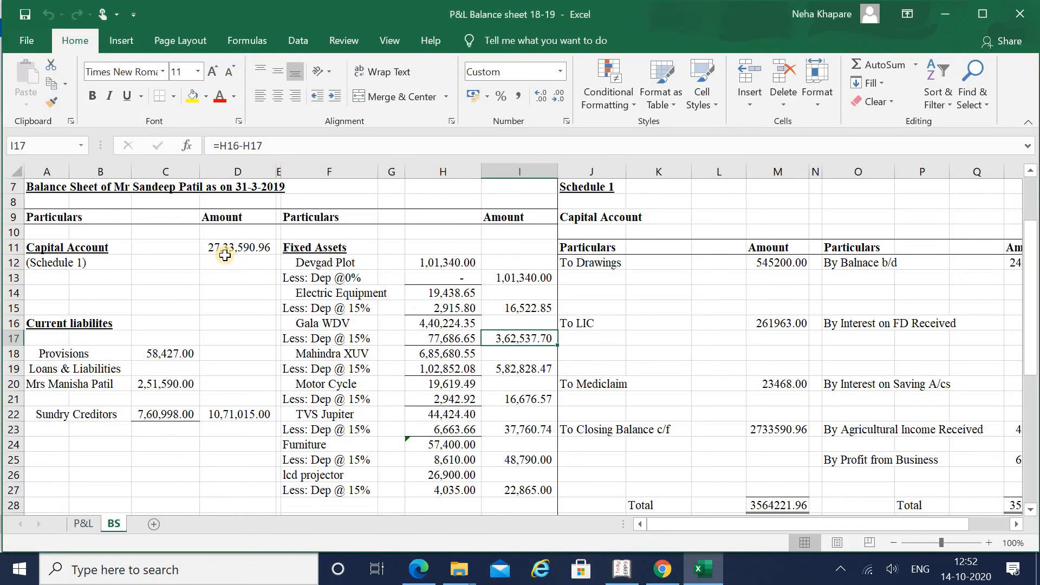
Step: Compare the vehicle asset values, including Tvs Jupiter, between Excel and Tally
key(Down)
key(Down)
key(alt+Tab)
key(Down)
key(Down)
key(Down)
key(alt+Tab)
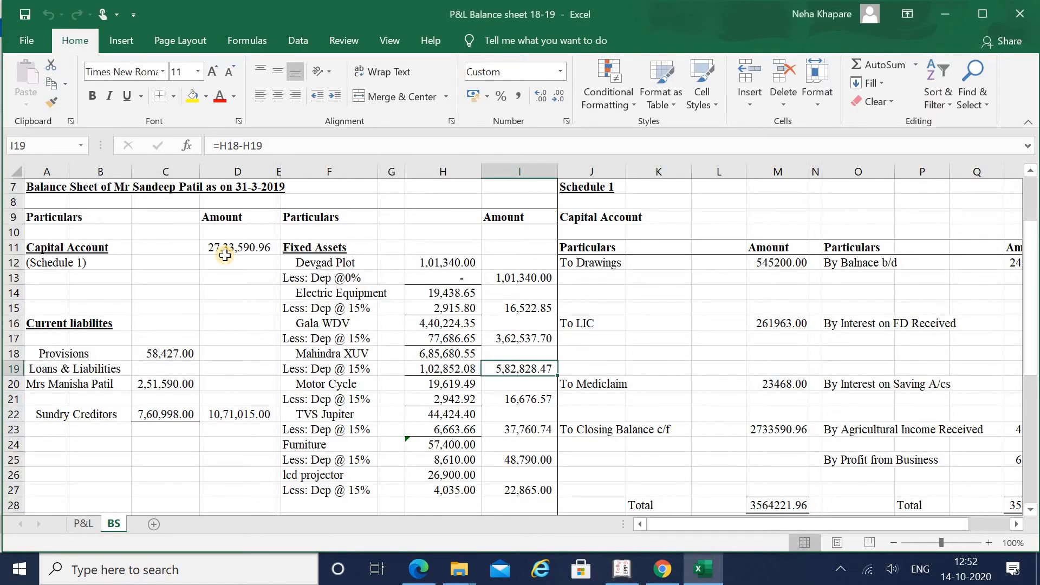
key(Down)
key(Down)
key(Down)
key(Down)
key(alt+Tab)
key(Down)
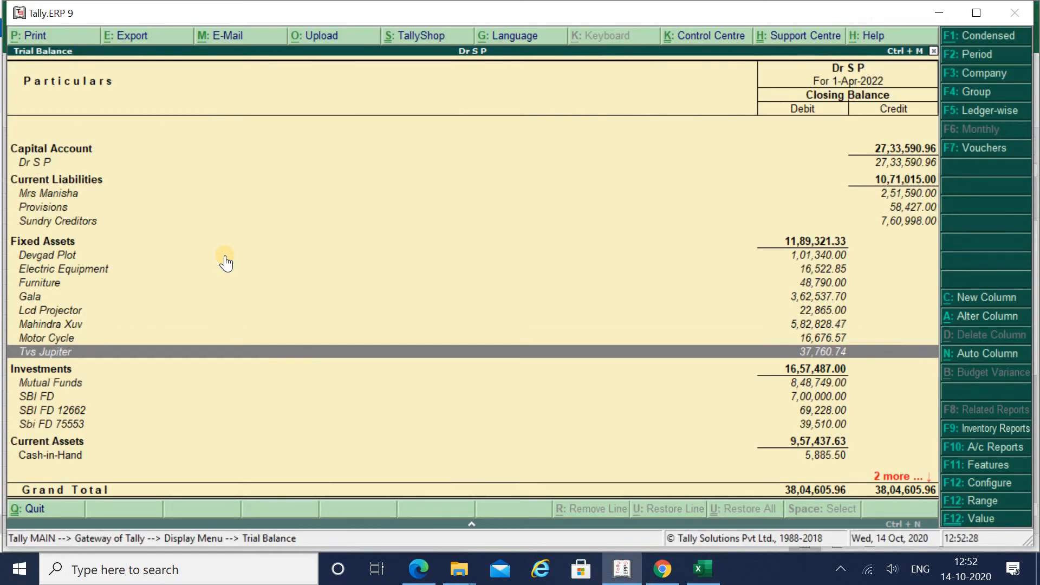
key(alt+Tab)
Step: Recheck Electric Equipment and the Furniture line in Tally against Excel
key(Up)
key(Up)
key(Up)
key(Up)
key(Up)
key(Up)
key(Up)
key(Up)
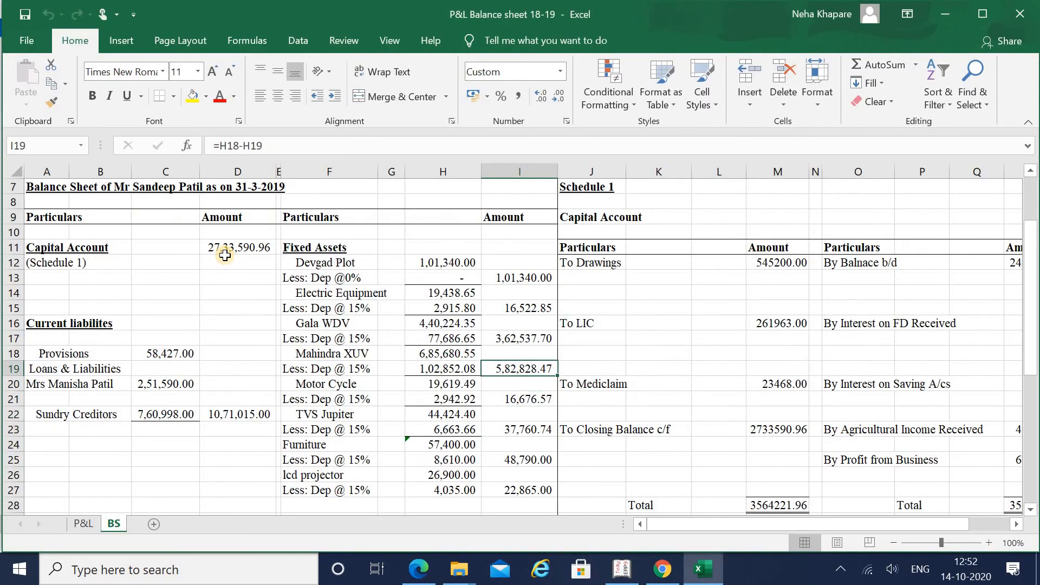
key(alt+Tab)
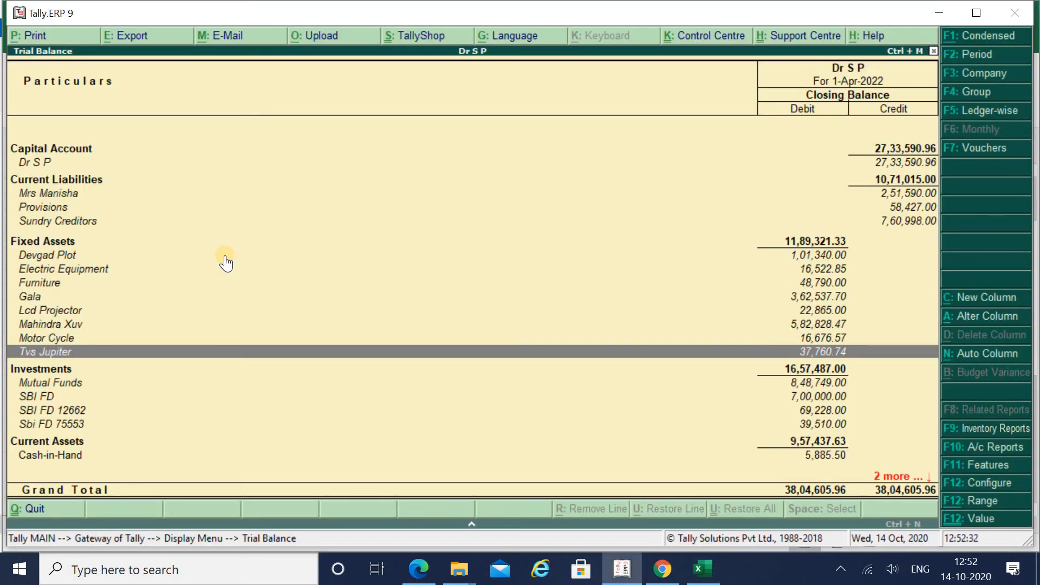
key(Up)
key(Up)
key(Up)
key(Up)
key(Up)
key(Up)
key(alt+Tab)
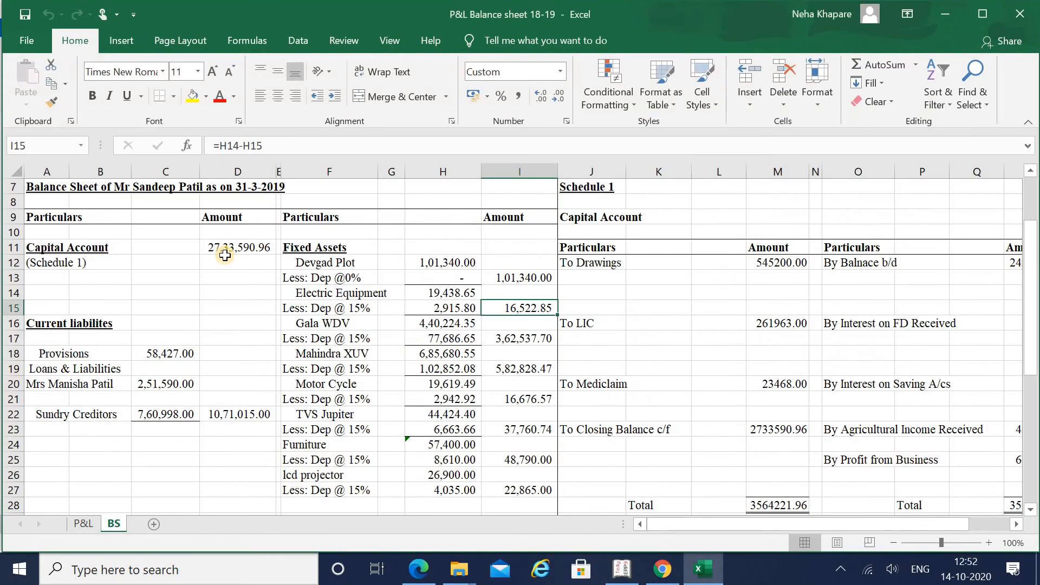
key(alt+Tab)
key(Down)
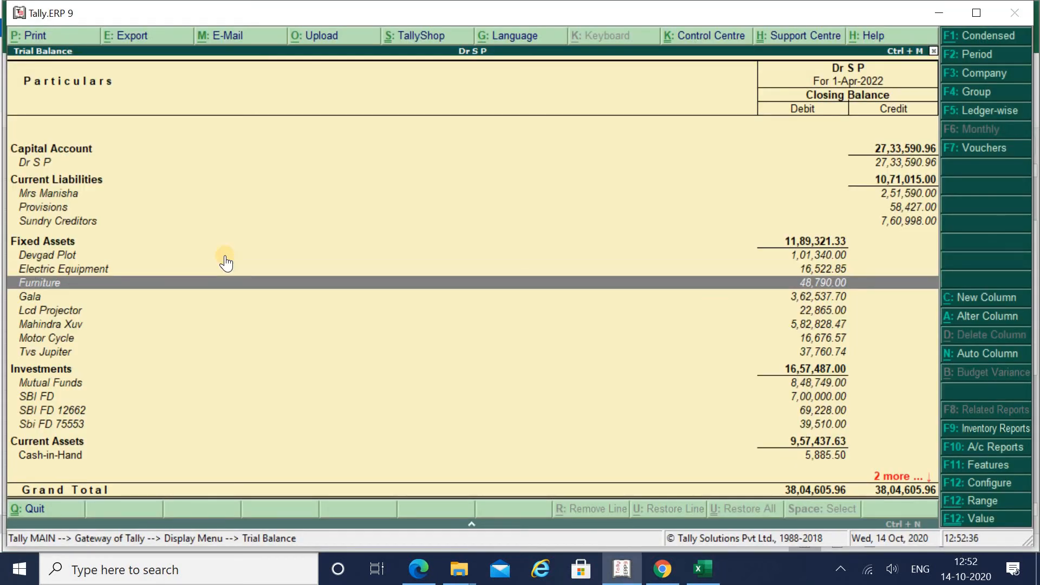
key(alt+Tab)
key(Up)
key(Up)
key(Up)
key(Up)
key(Up)
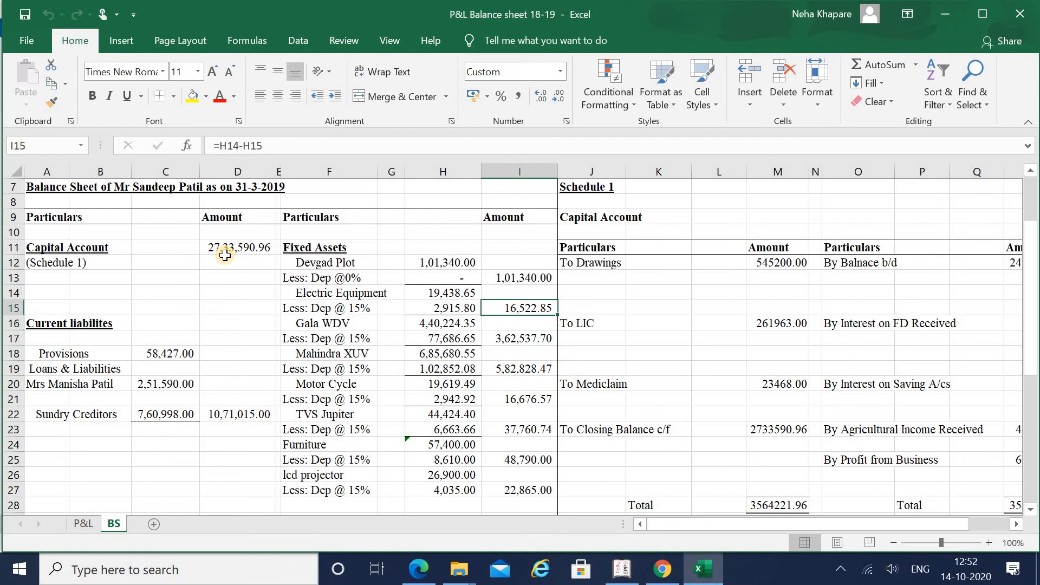
Step: Select Excel's net fixed-asset values totalling 11,89,321.33 and compare with Tally's Fixed Assets
key(shift+Down)
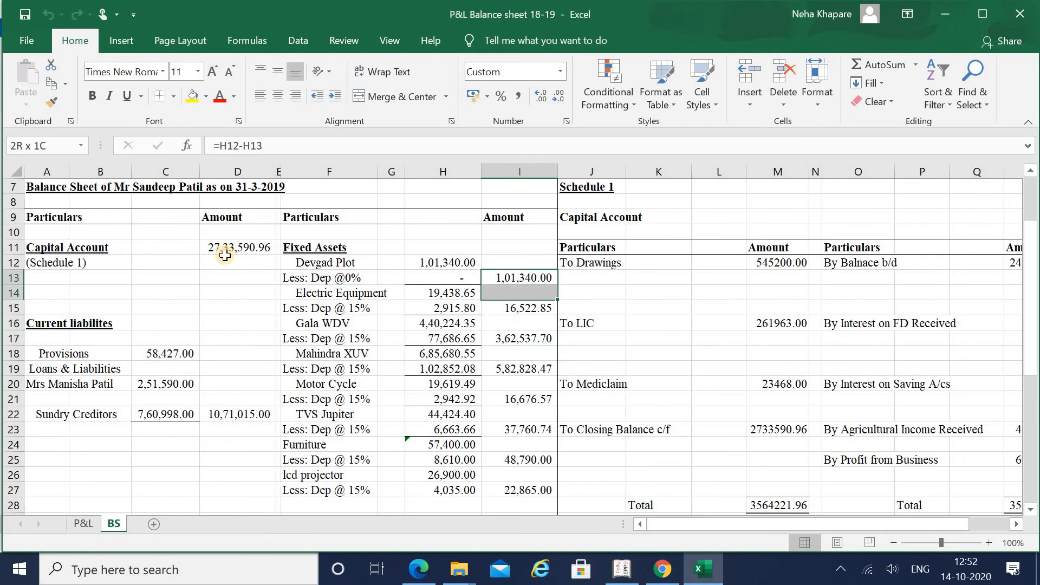
key(shift+Down)
key(shift+Down)
key(shift+Down)
key(shift+Down)
key(shift+Down)
key(shift+Down)
key(shift+Down)
key(shift+Down)
key(shift+Down)
key(shift+Down)
key(shift+Down)
key(shift+Down)
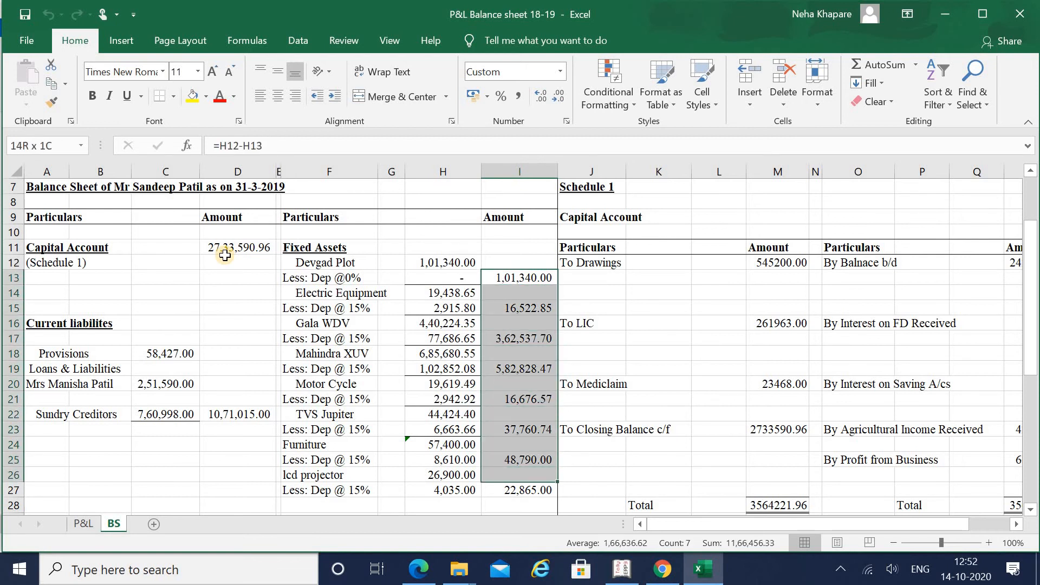
key(shift+Down)
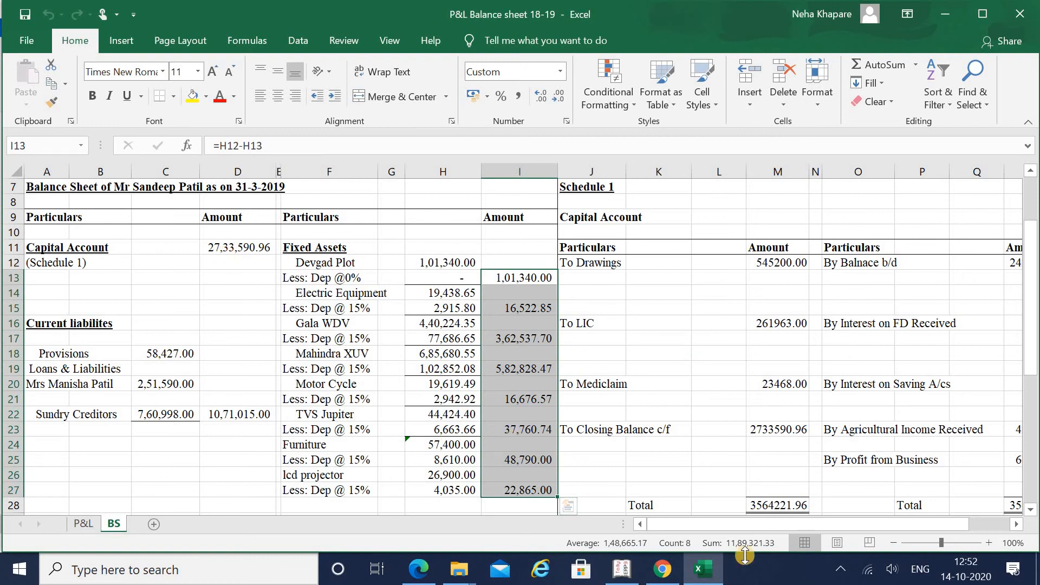
key(alt+Tab)
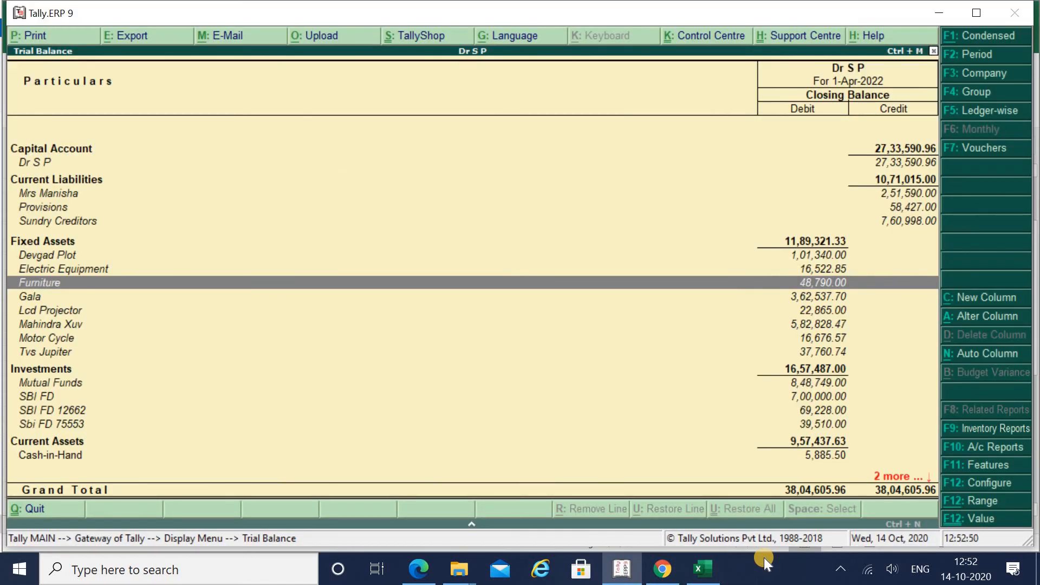
key(Up)
key(Down)
key(Down)
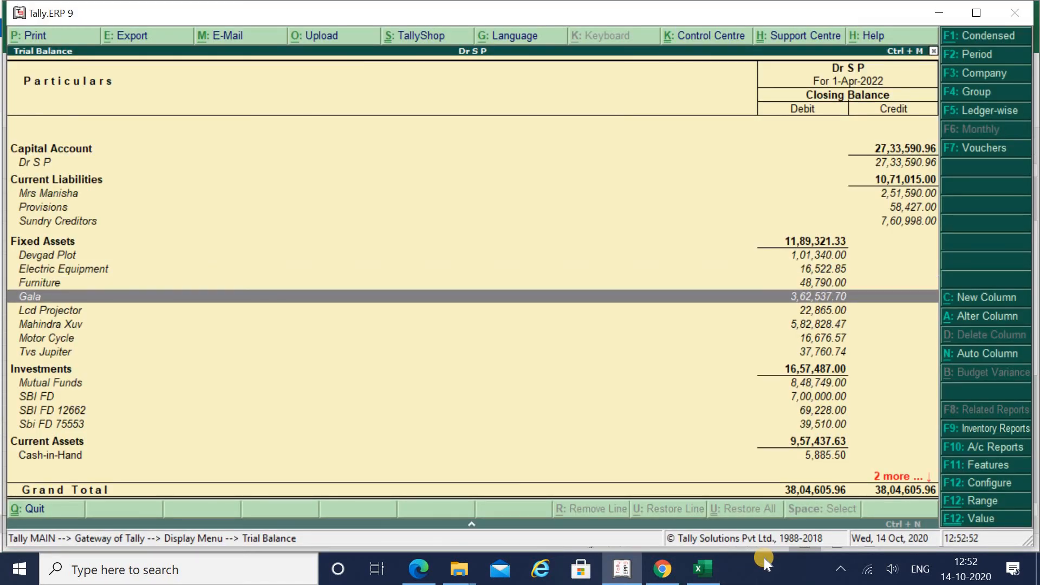
key(Down)
key(Down)
key(Down)
key(Down)
key(Down)
key(Down)
key(alt+Tab)
key(Down)
key(Down)
key(Down)
key(Down)
key(Down)
key(Down)
key(Down)
key(Down)
key(Down)
key(Down)
key(Down)
key(Down)
key(Down)
key(Down)
key(Down)
key(Down)
key(Down)
key(Down)
key(Down)
key(Down)
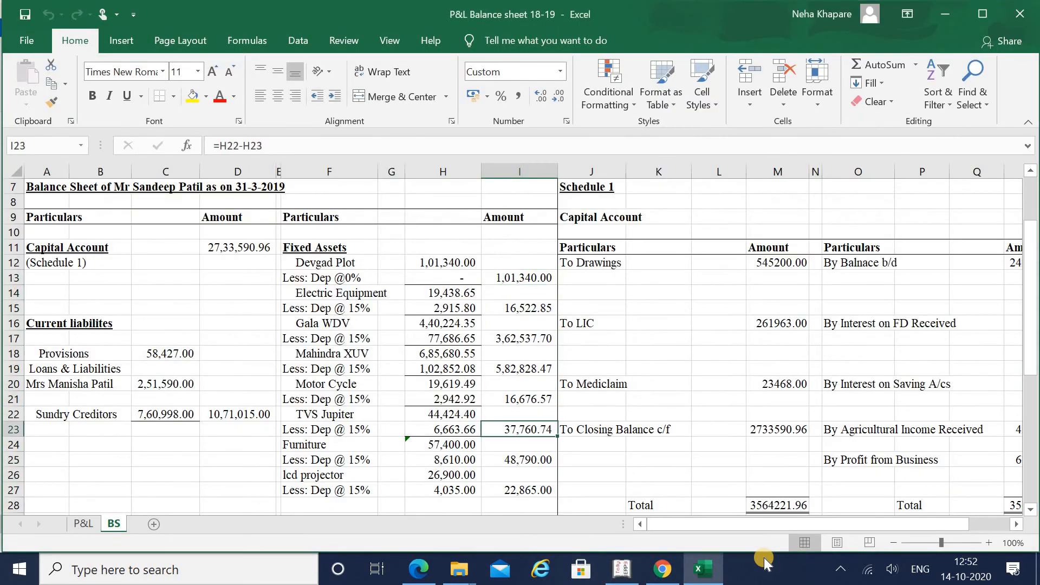
Step: Select Excel's investment cells I33:I34 and compare with Tally's Investments total 16,57,487.00
key(Up)
key(Up)
key(Up)
key(Up)
key(Up)
key(Up)
key(Up)
key(Up)
key(Up)
key(Up)
key(Up)
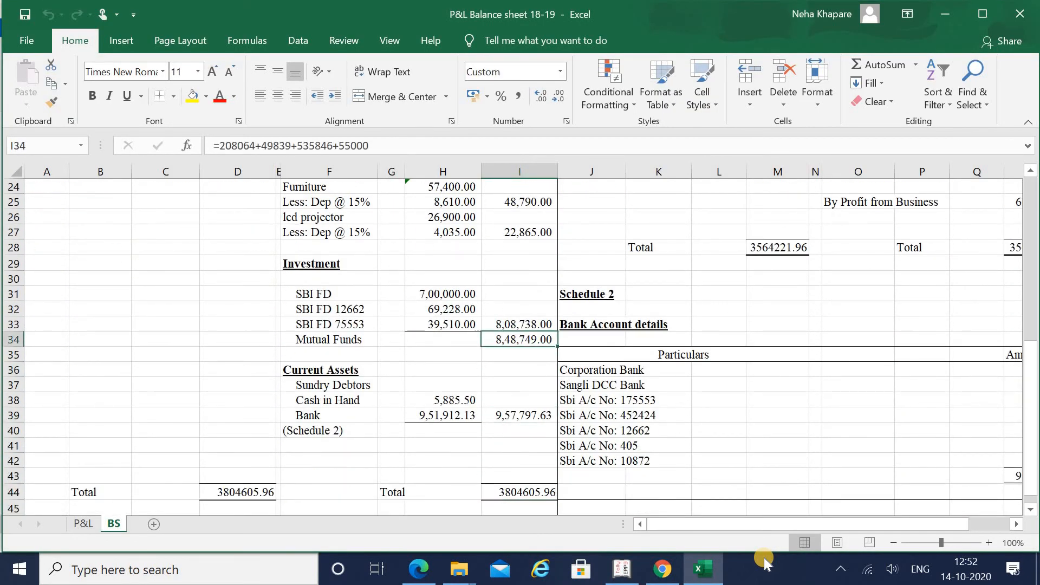
key(shift+Down)
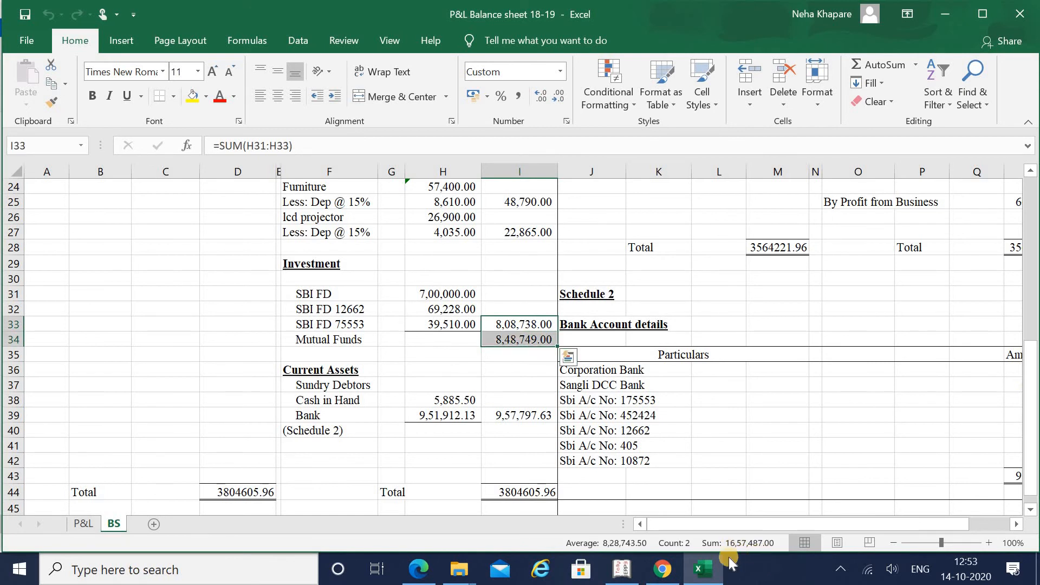
key(alt+Tab)
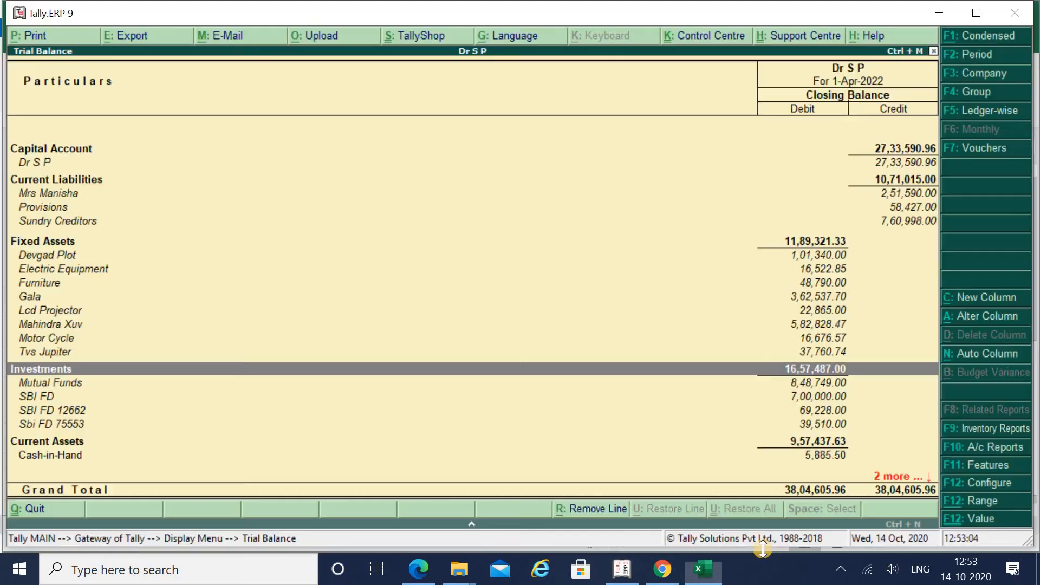
key(alt+Tab)
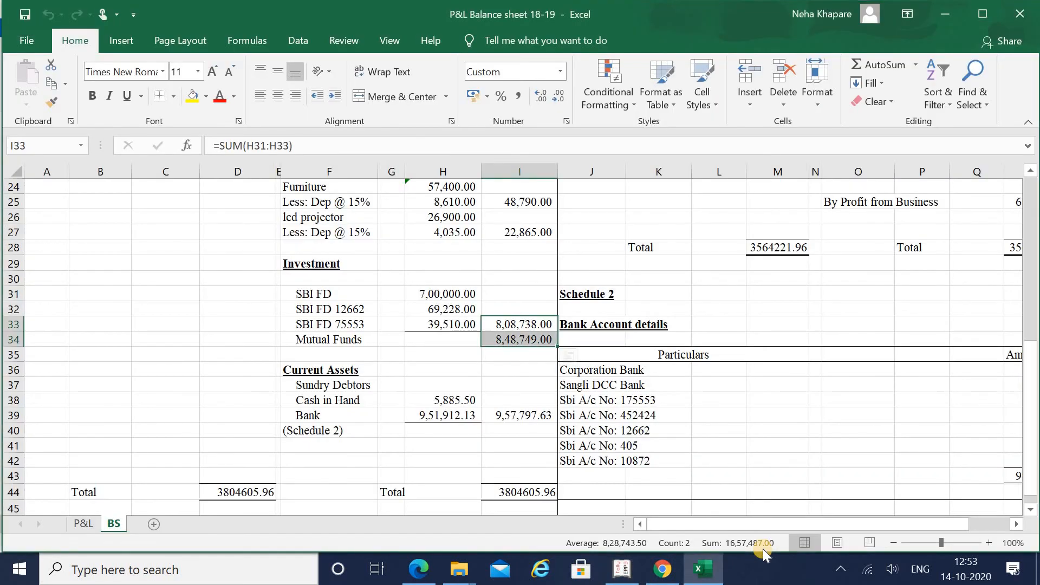
key(alt+Tab)
Step: Compare Cash in Hand 5,885.50 and Bank 9,51,912.13 with Tally's Cash-in-Hand and Bank Accounts
key(Down)
key(Down)
key(Down)
key(Down)
key(Down)
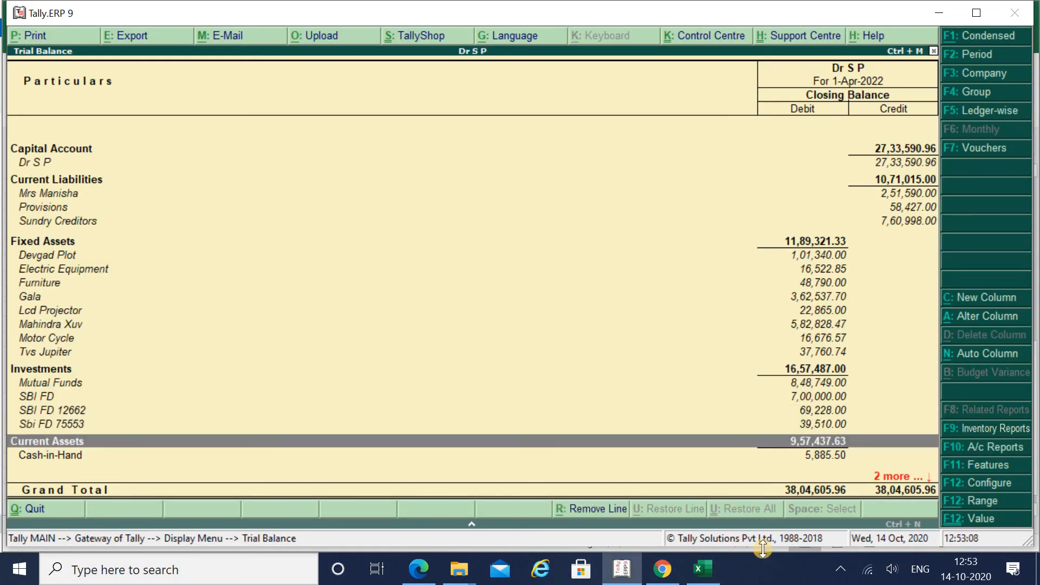
key(alt+Tab)
key(Down)
key(Down)
key(Down)
key(Down)
key(Down)
key(Down)
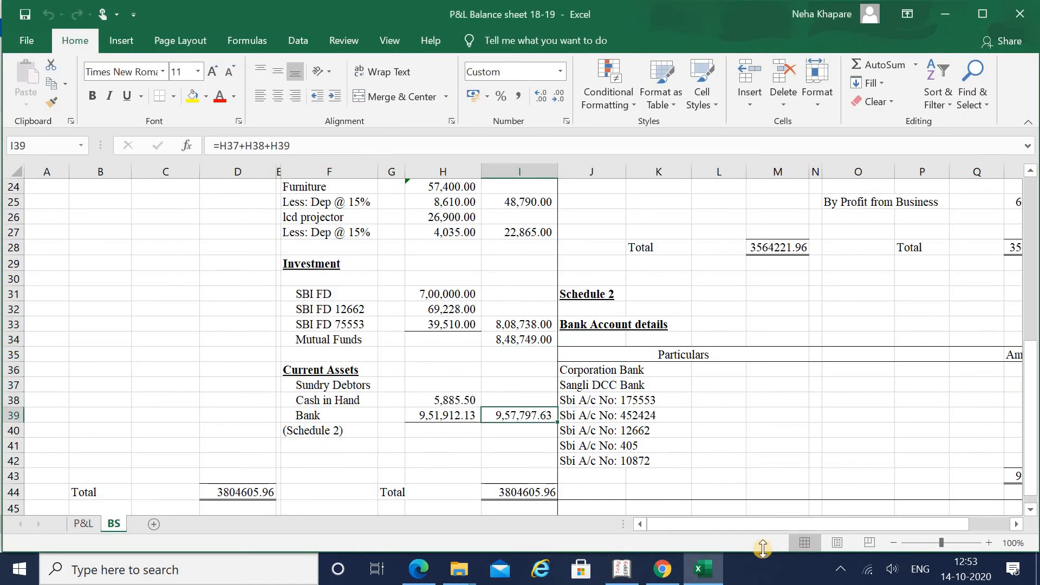
key(alt+Tab)
key(alt+Tab)
key(Left)
key(Up)
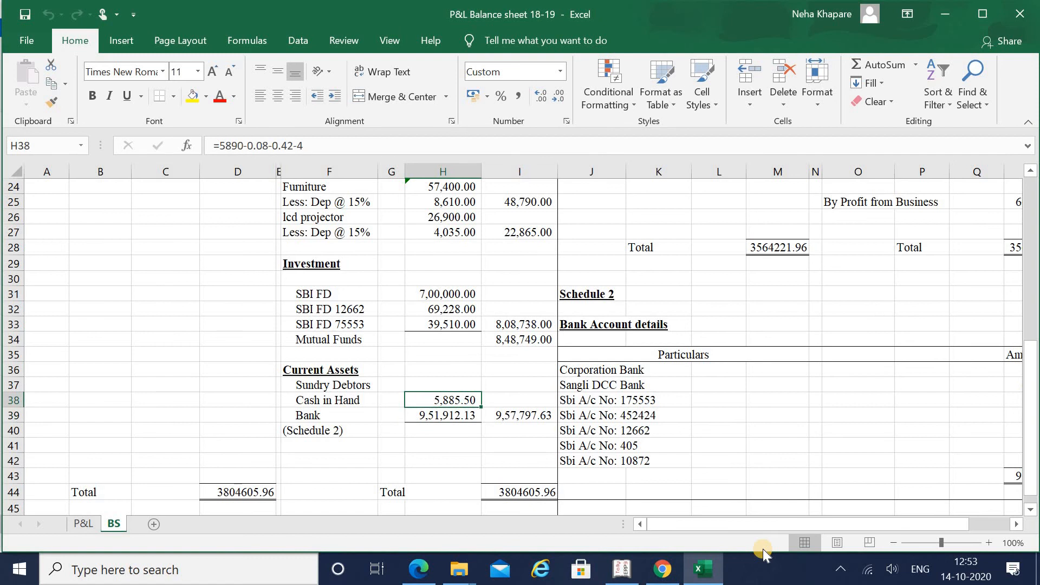
key(alt+Tab)
key(Down)
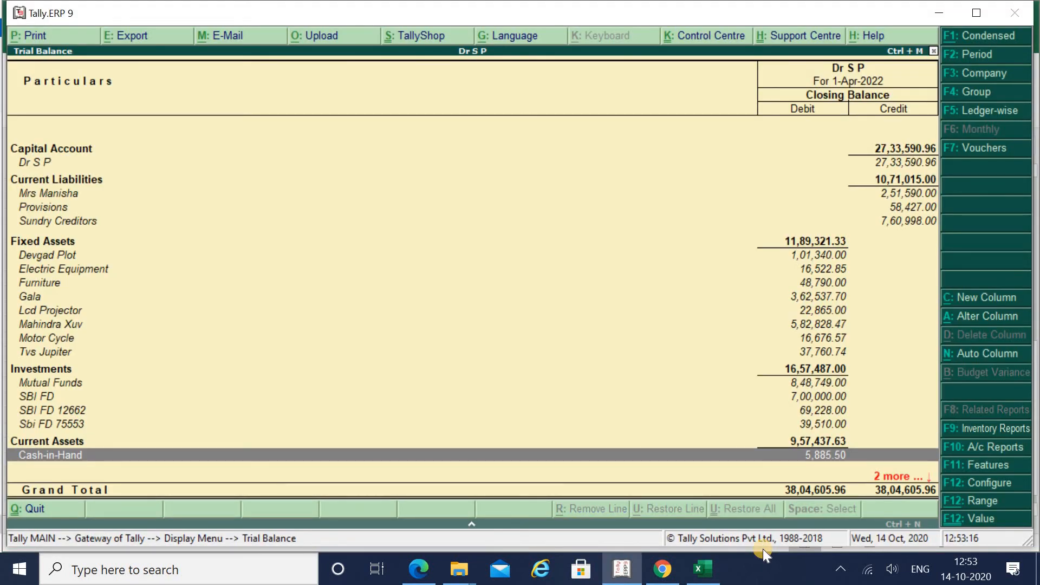
key(alt+Tab)
key(Down)
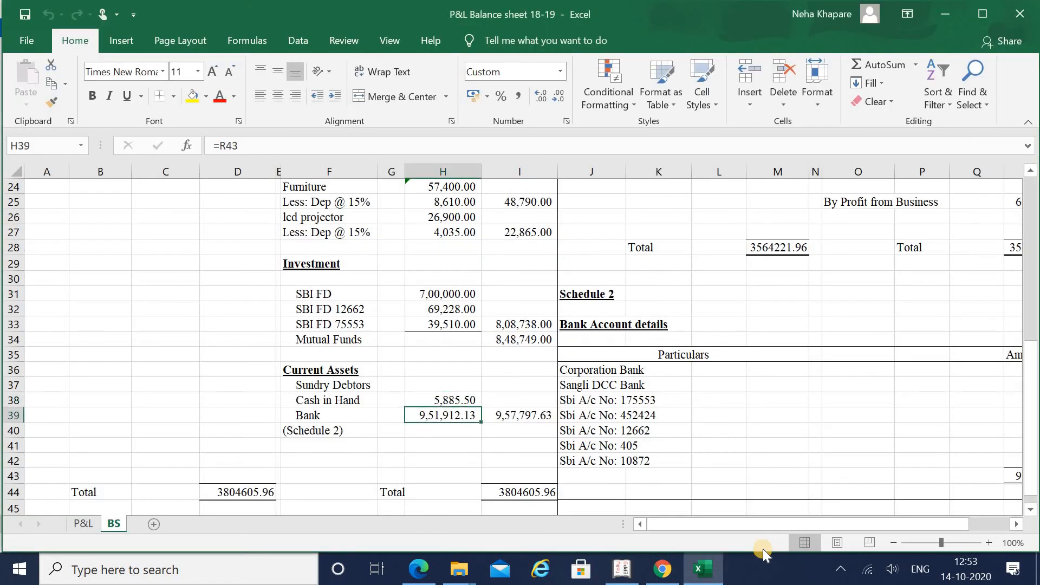
key(alt+Tab)
key(Down)
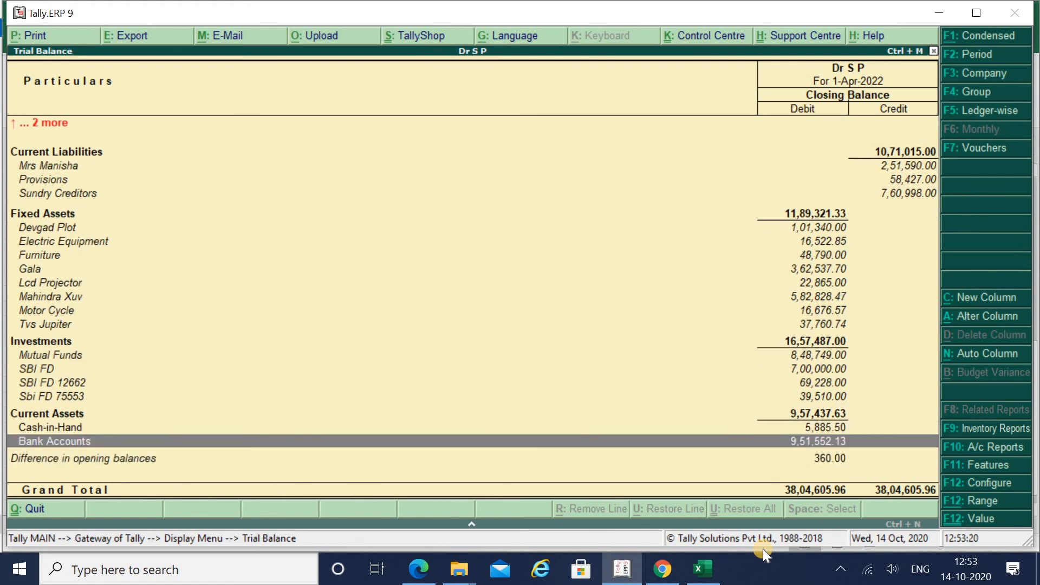
Step: Move to the Schedule 2 bank amounts in Excel's column R
key(alt+Tab)
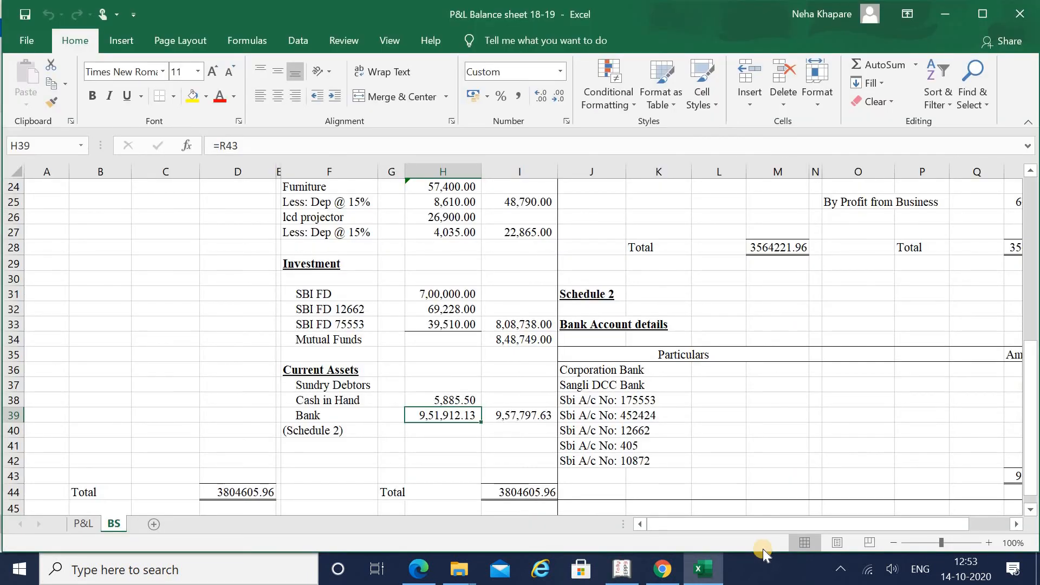
key(alt+Tab)
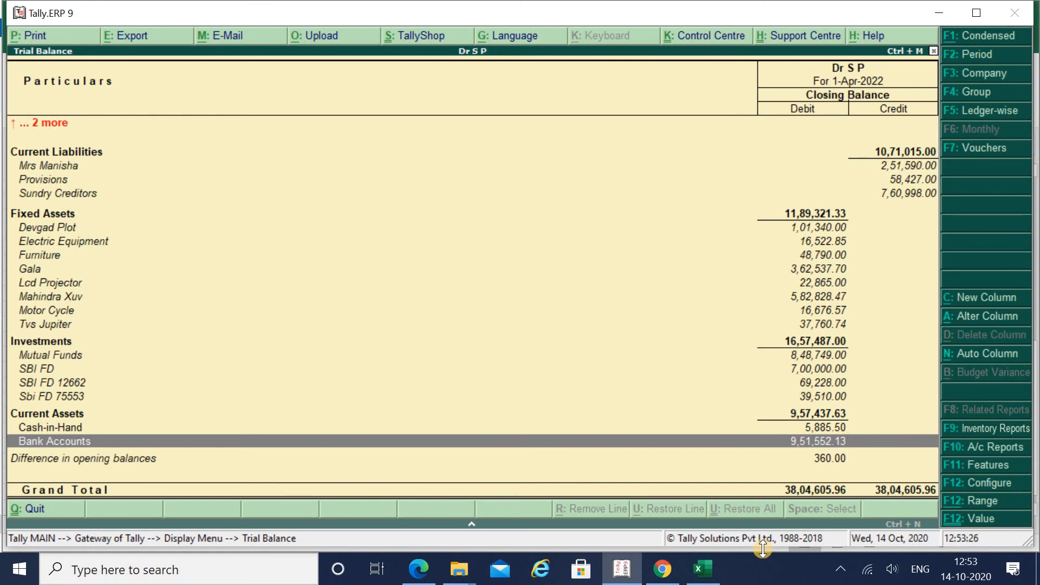
key(alt+Tab)
key(Right)
key(Right)
key(Right)
key(Right)
key(Right)
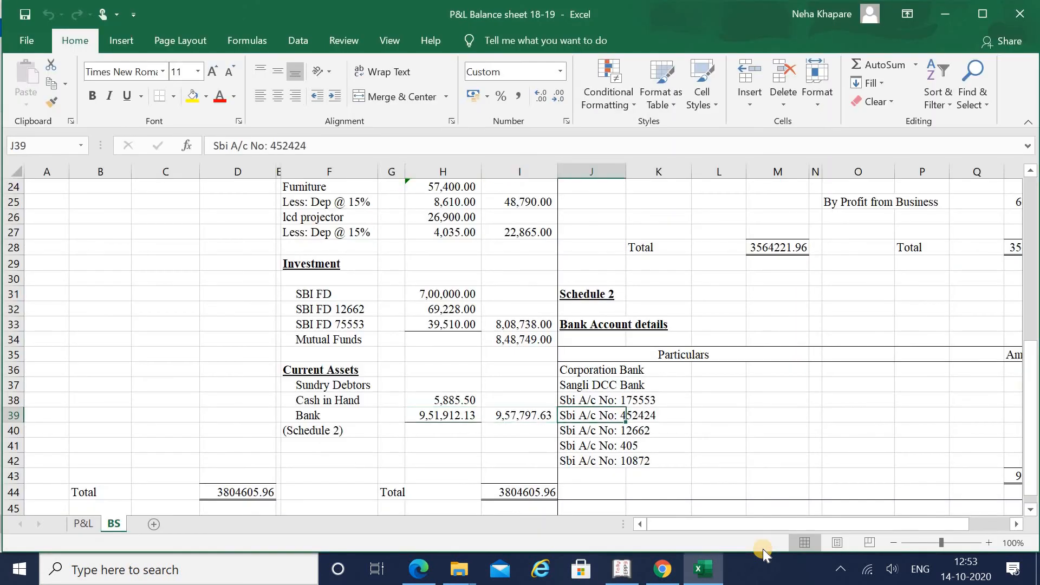
key(Right)
key(Right)
key(Right)
key(Right)
key(Right)
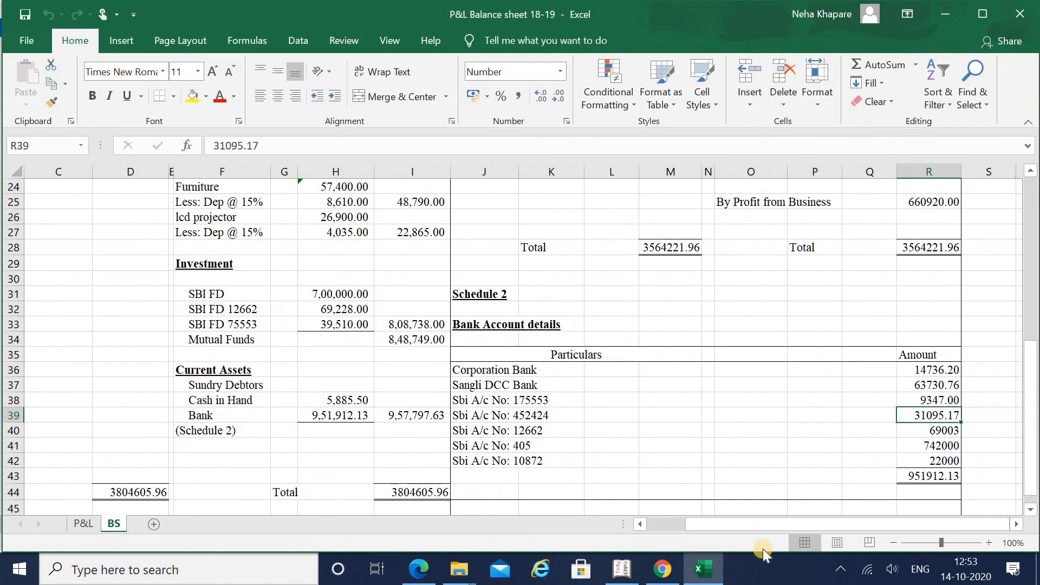
key(Up)
key(Up)
key(Up)
Step: Open Tally's Bank Accounts group summary of seven ledgers totalling 9,51,552.13
key(alt+Tab)
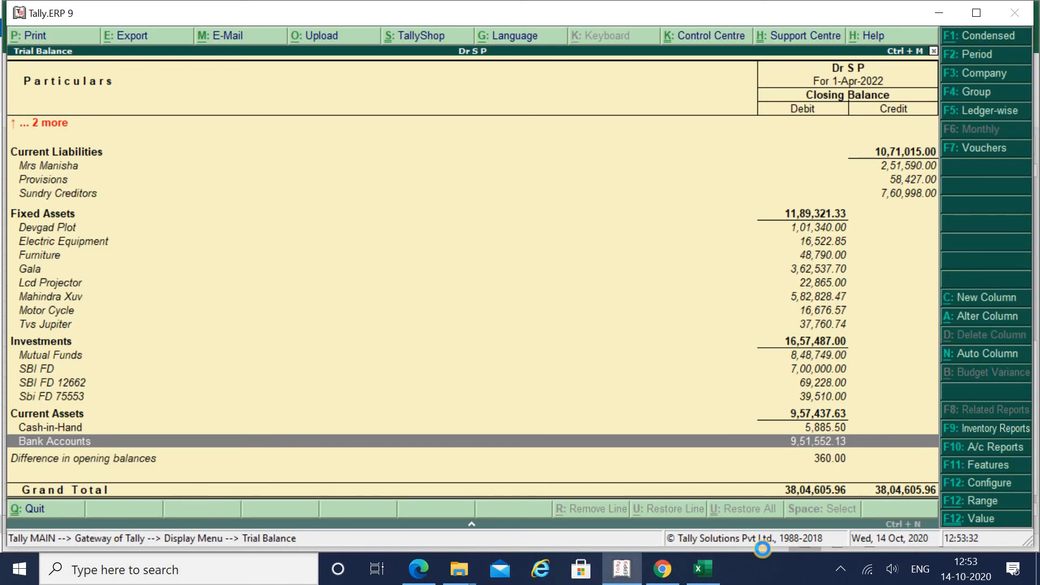
key(Return)
key(alt+Tab)
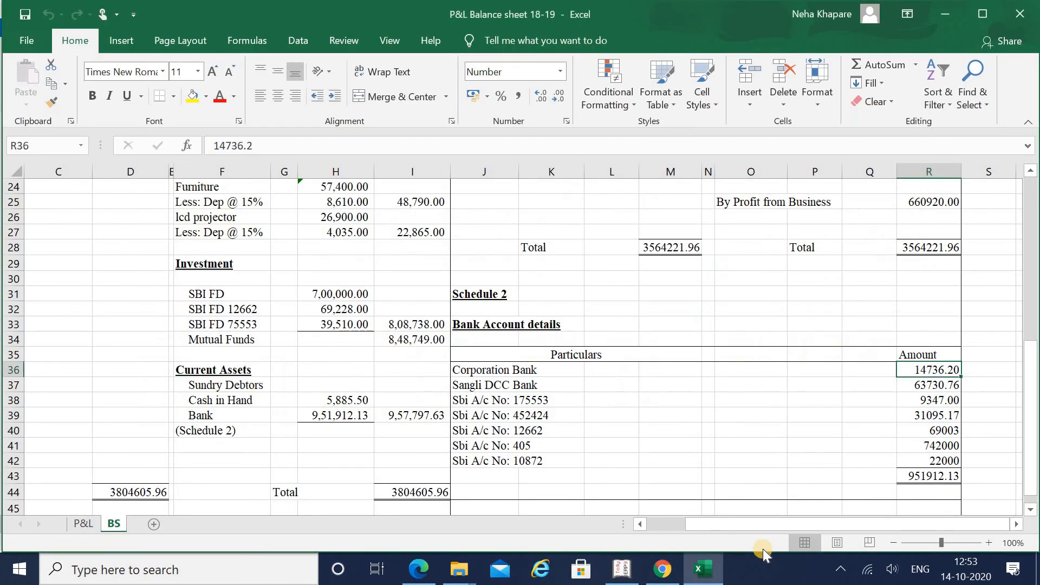
key(alt+Tab)
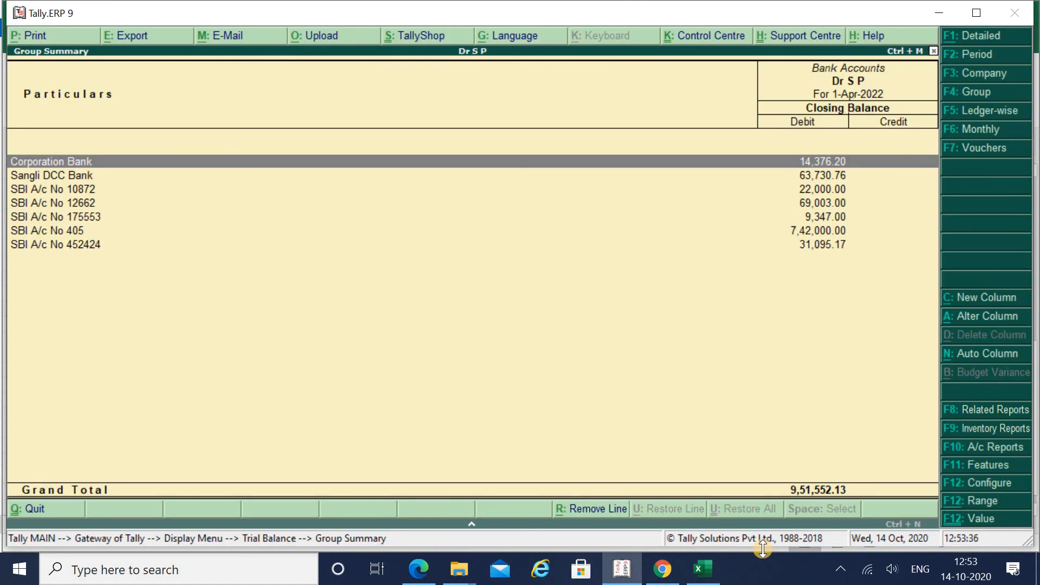
key(alt+Tab)
key(Down)
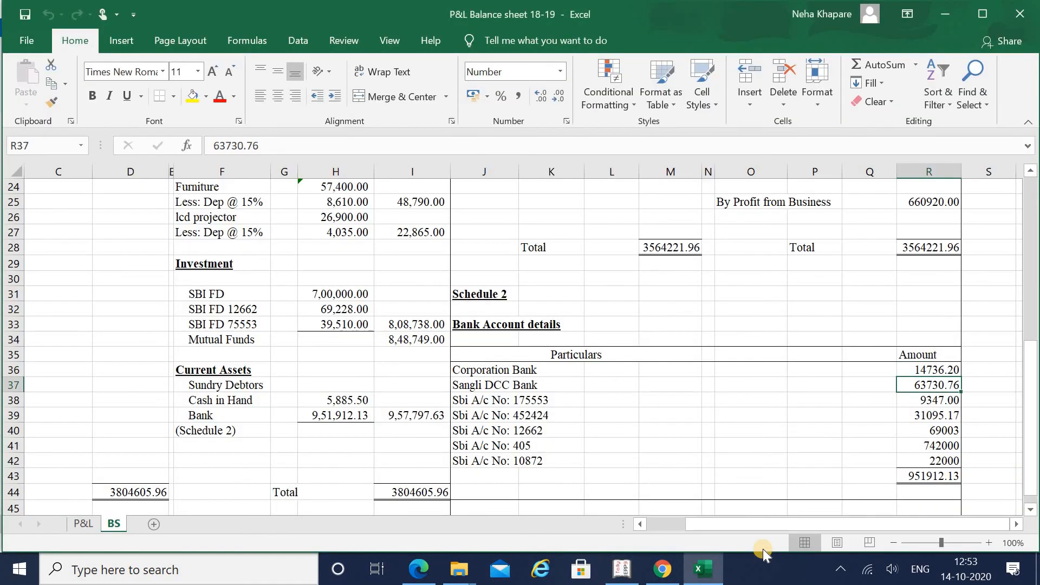
key(alt+Tab)
key(Down)
key(alt+Tab)
key(Down)
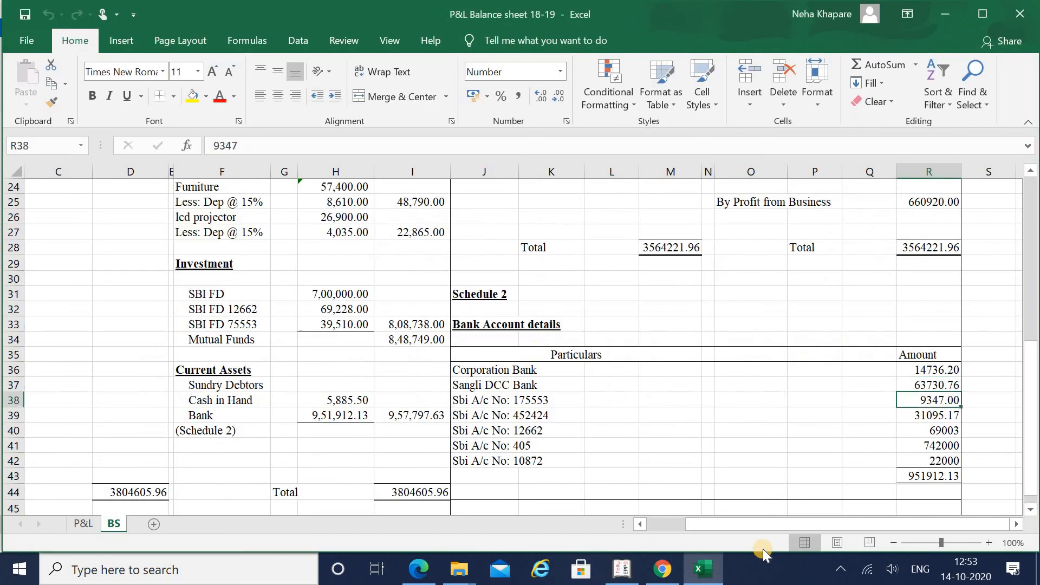
key(Down)
key(Down)
key(Down)
key(Down)
key(Down)
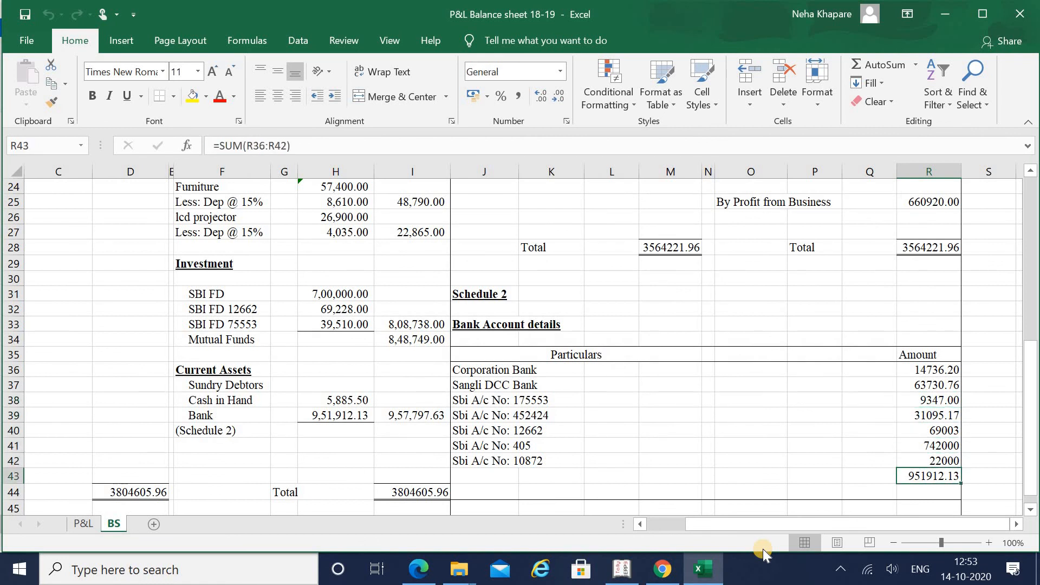
key(alt+Tab)
key(Down)
key(alt+Tab)
key(Up)
key(Up)
key(Up)
key(alt+Tab)
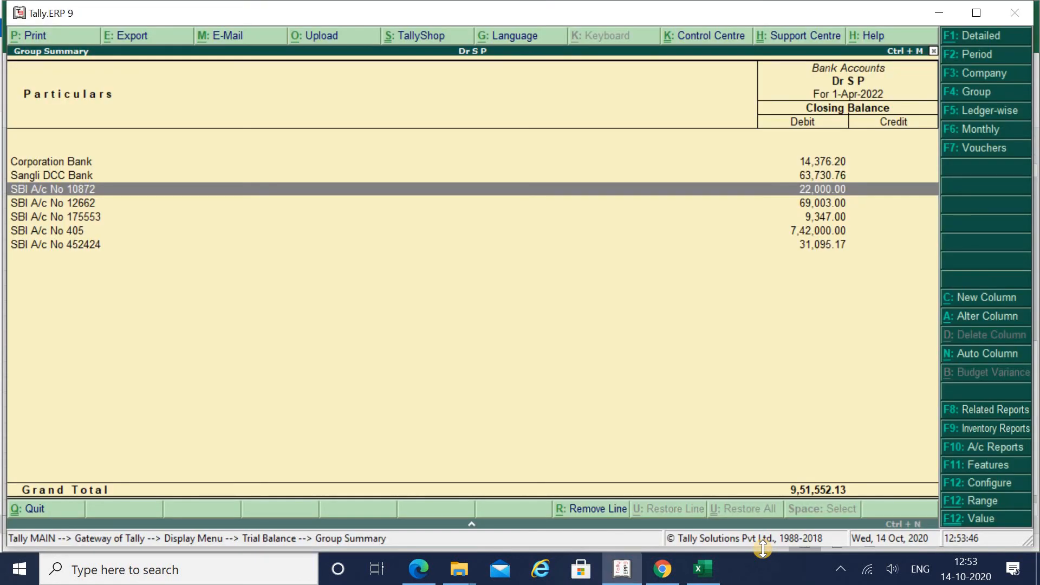
key(Down)
key(Down)
key(alt+Tab)
key(Up)
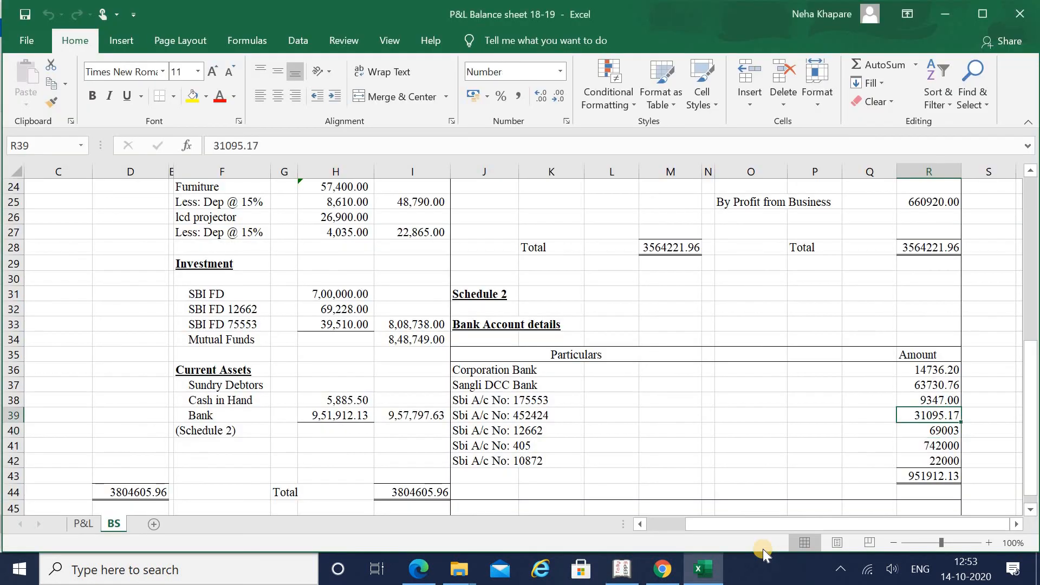
key(Up)
key(alt+Tab)
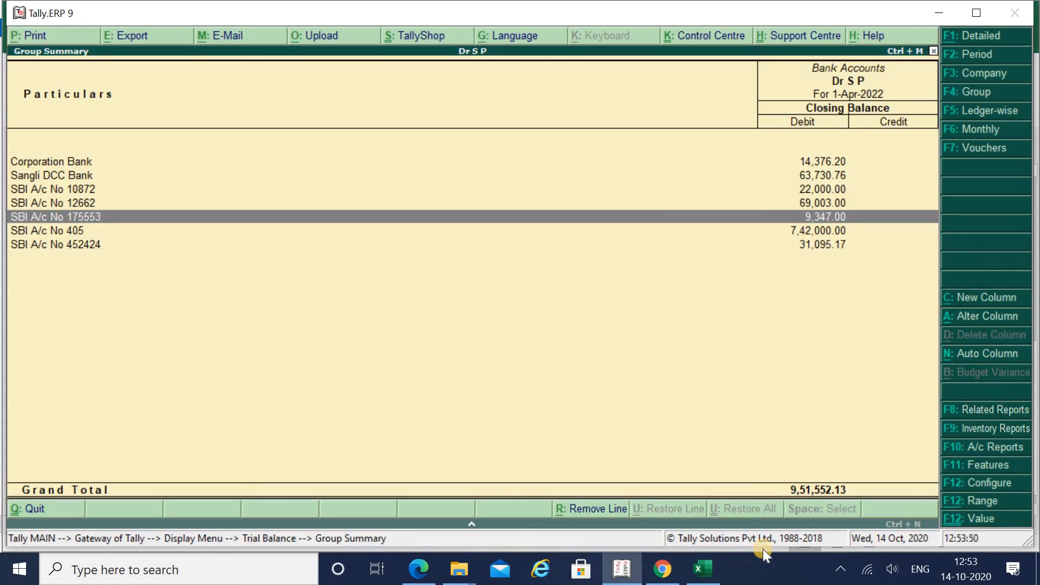
key(Down)
key(alt+Tab)
key(Down)
key(Down)
key(Down)
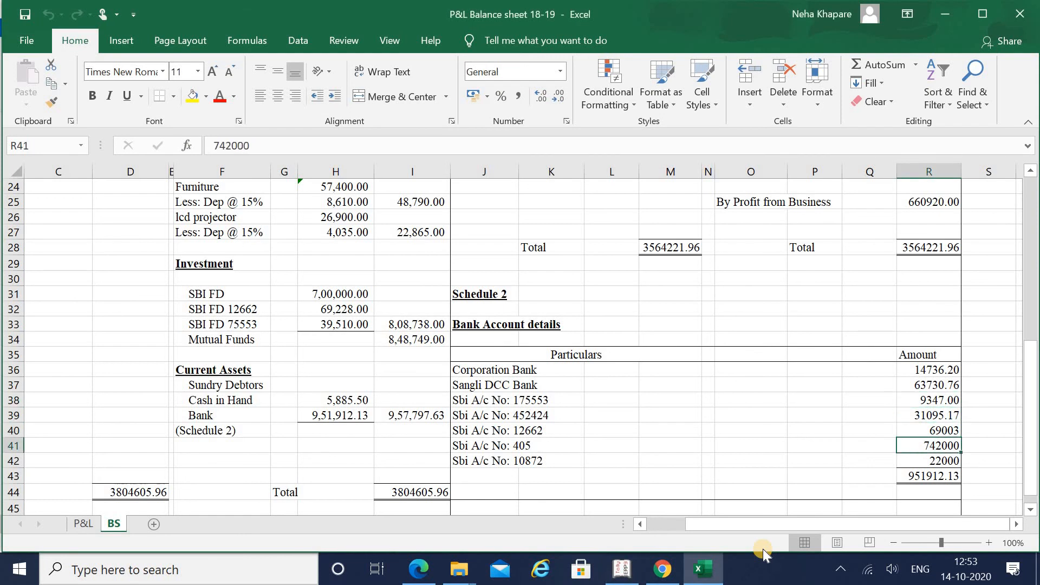
key(alt+Tab)
key(Down)
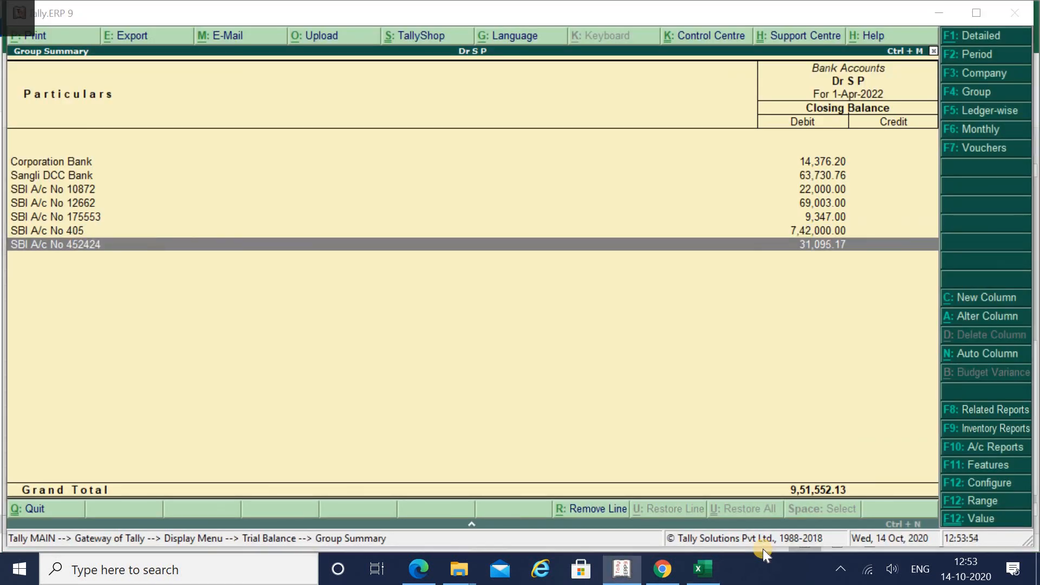
key(alt+Tab)
key(Up)
key(Up)
key(alt+Tab)
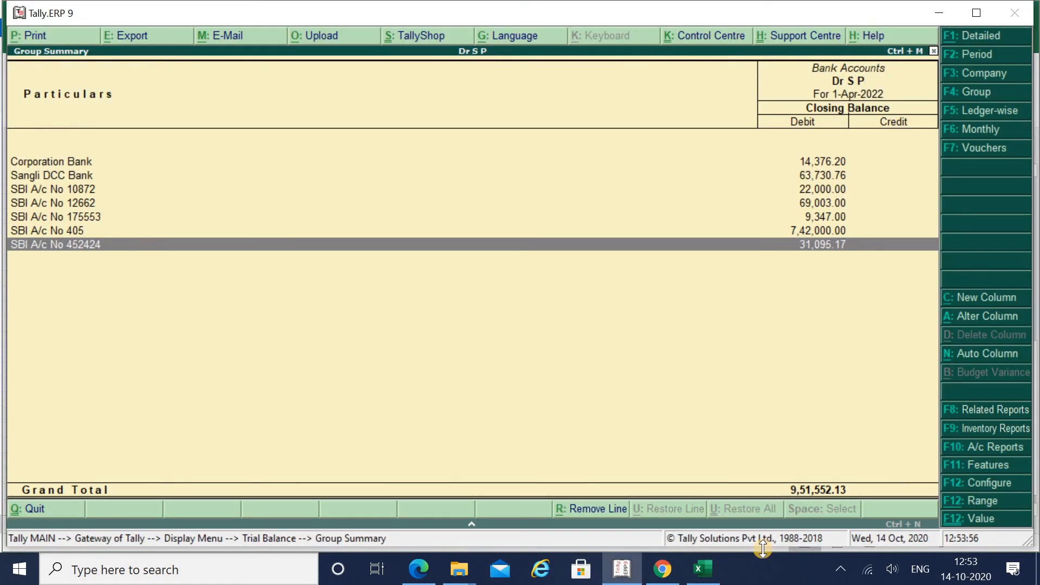
key(alt+Tab)
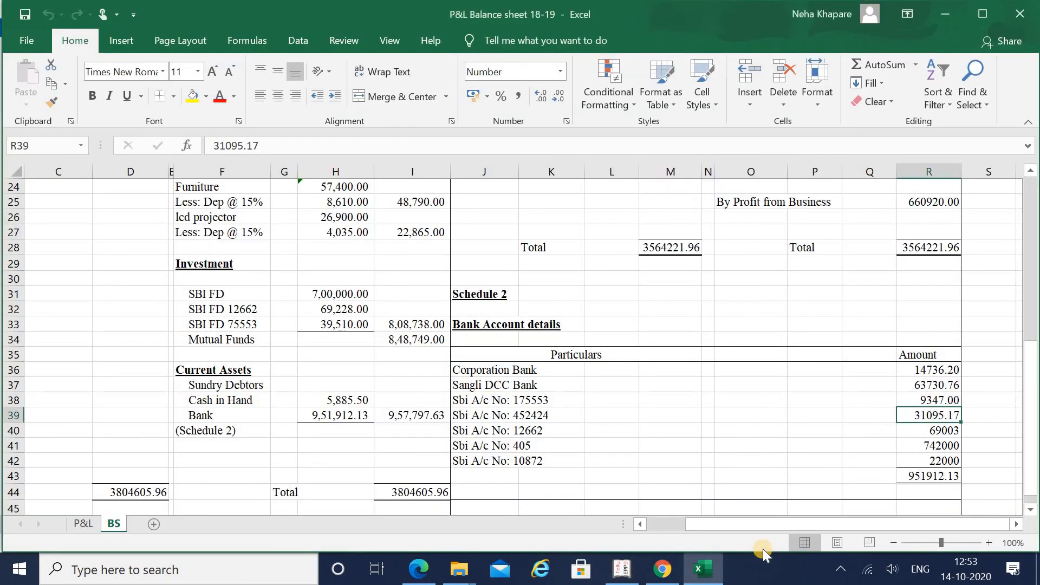